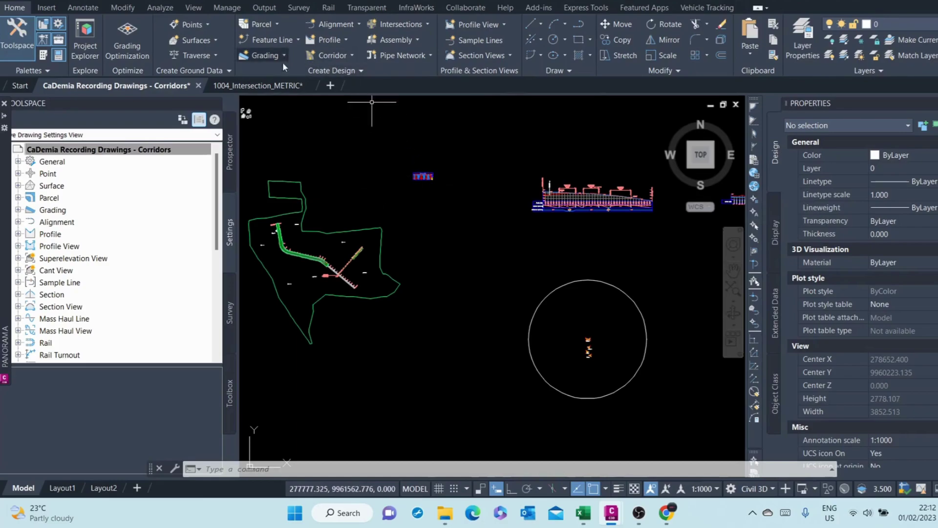
Step: Start creating an intersection and pick the point where the side road's start meets the main road alignment as its location
click(393, 27)
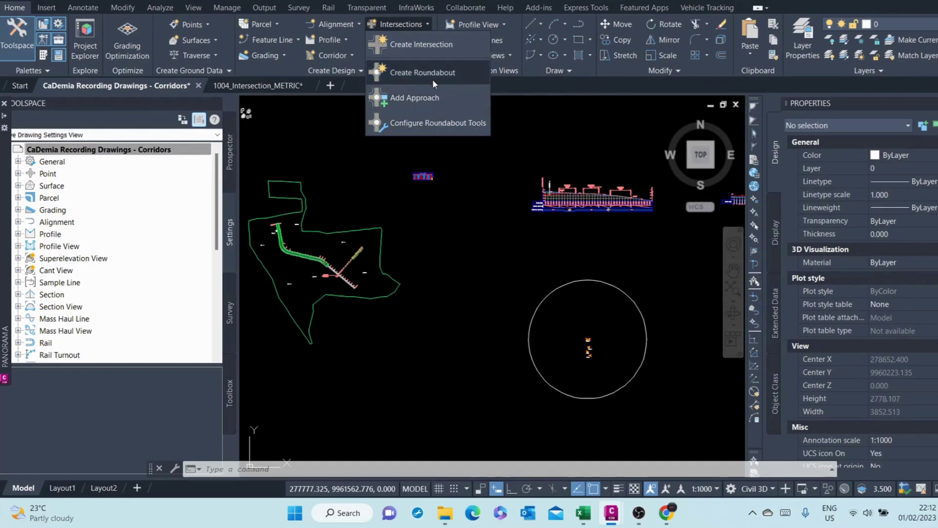
click(414, 45)
scroll(346, 288, up, 12)
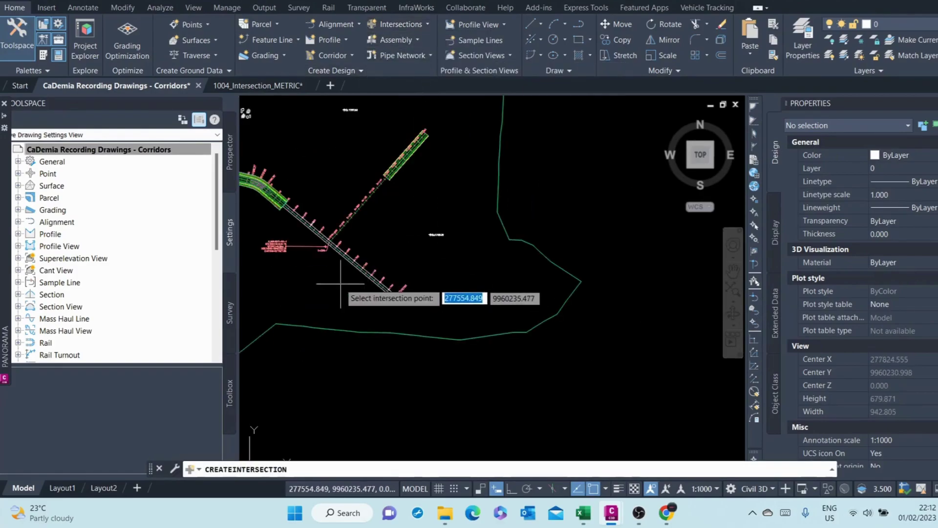
middle_drag(315, 203, 382, 264)
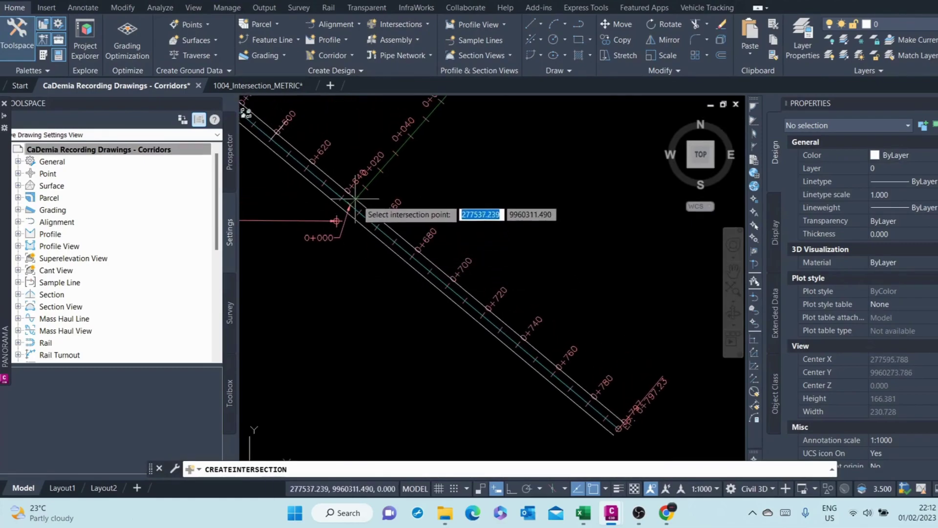
scroll(336, 221, up, 12)
click(266, 266)
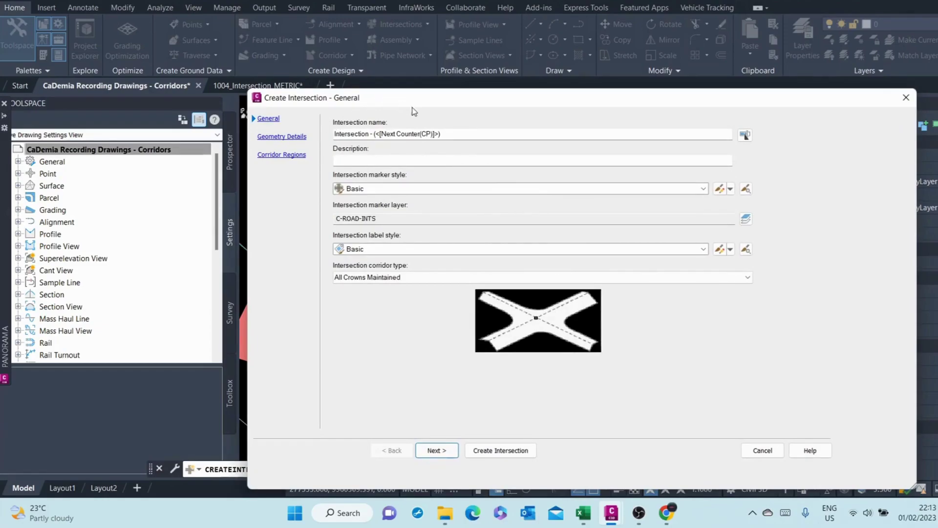
Step: Use All Crowns Maintained as the intersection corridor type and proceed to the geometry details
drag(564, 101, 540, 57)
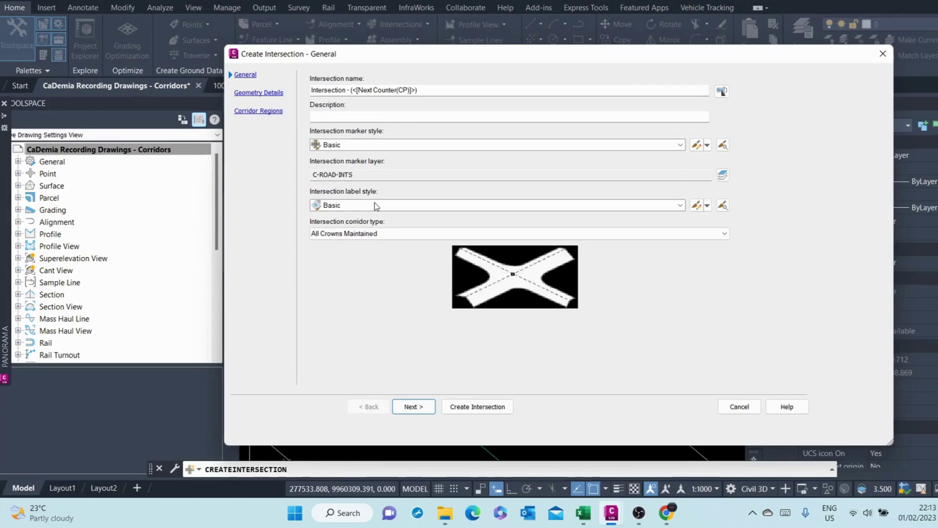
click(372, 233)
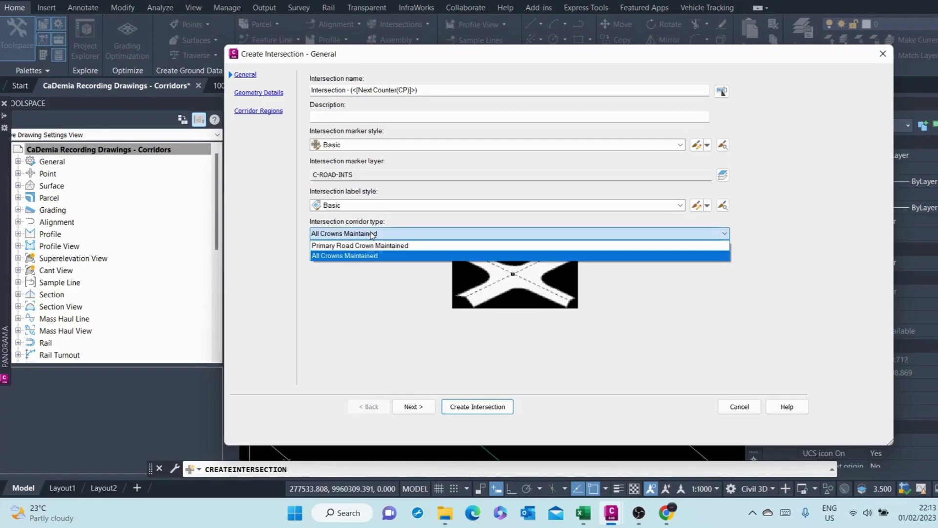
click(353, 256)
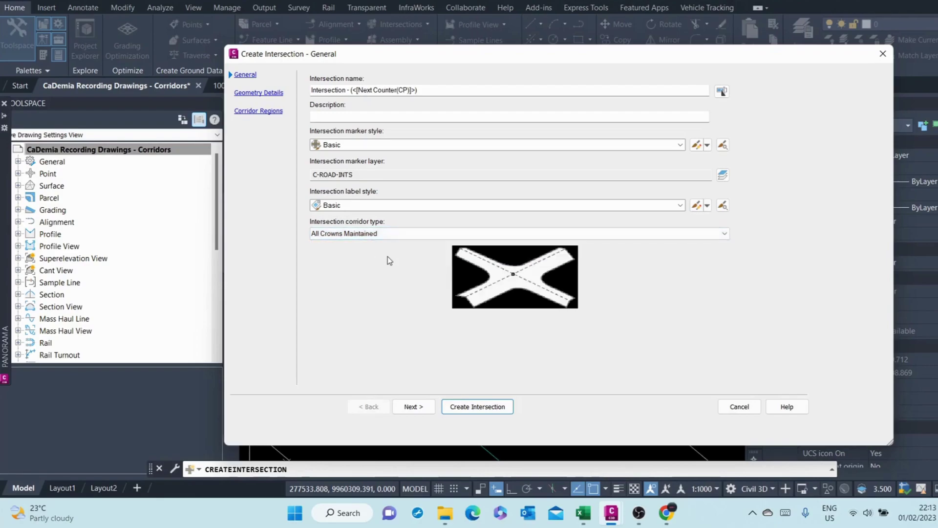
click(424, 409)
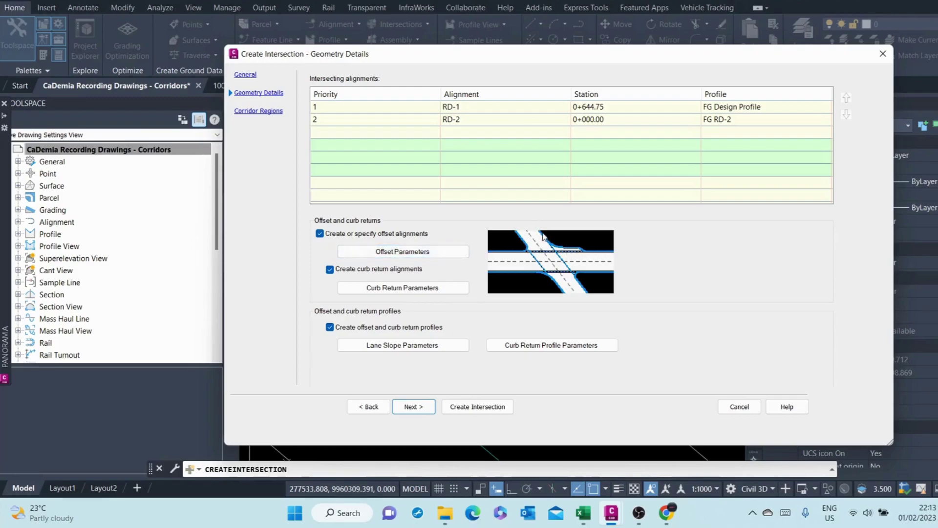
Step: Review the left and right offset values of primary road RD-1 and secondary road RD-2, and accept them
click(423, 254)
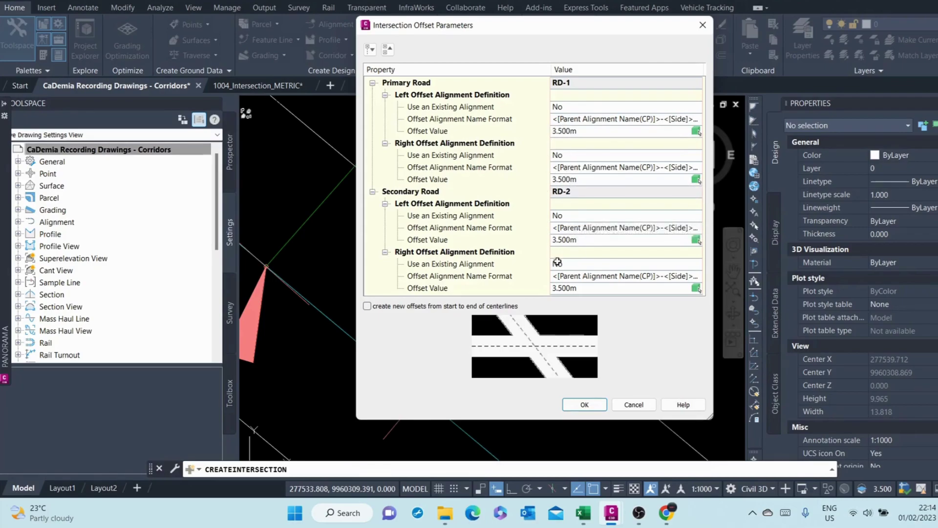
click(570, 130)
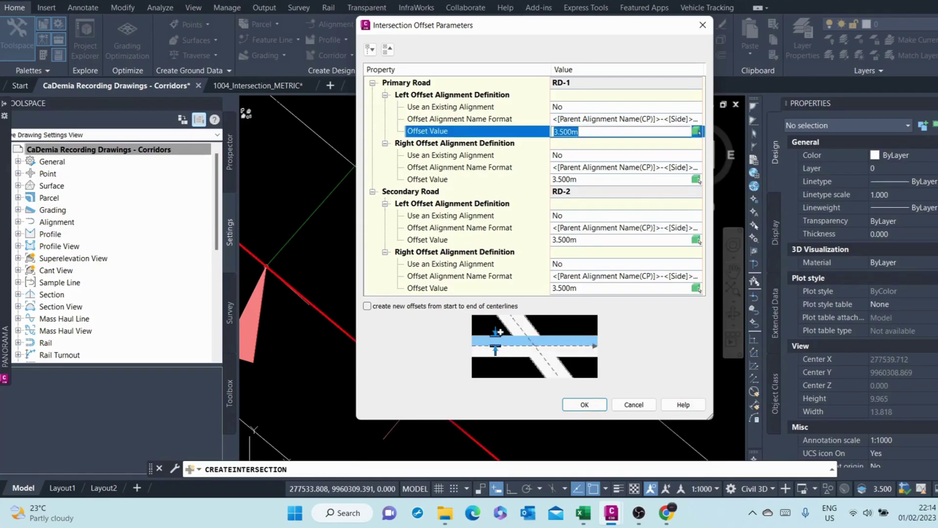
click(565, 180)
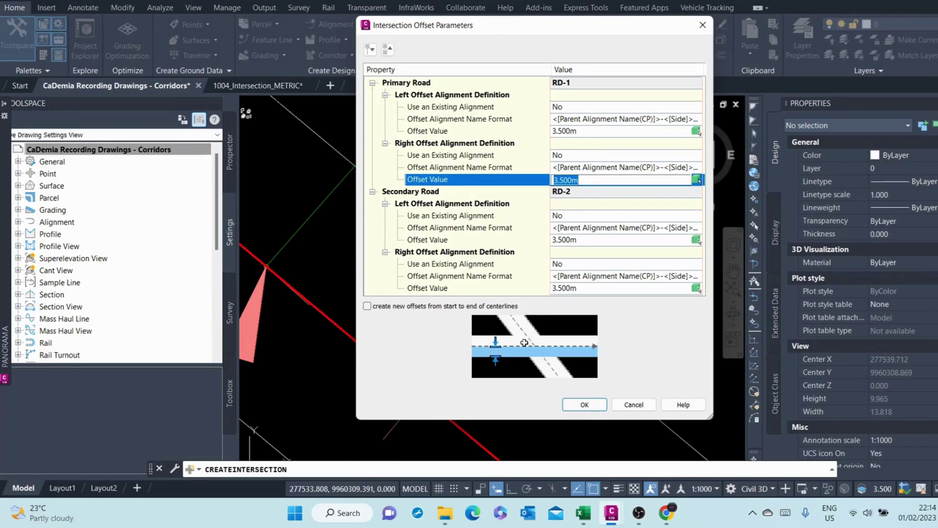
click(568, 241)
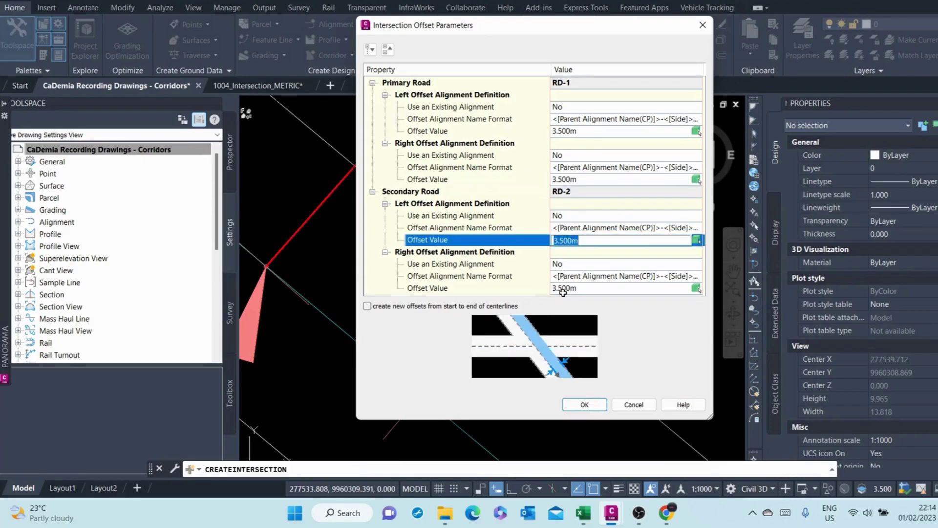
click(566, 289)
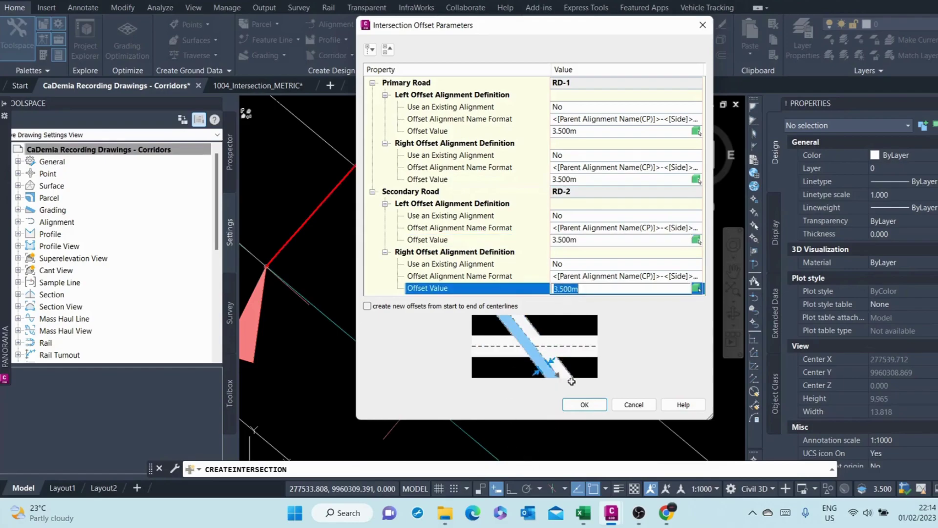
click(586, 404)
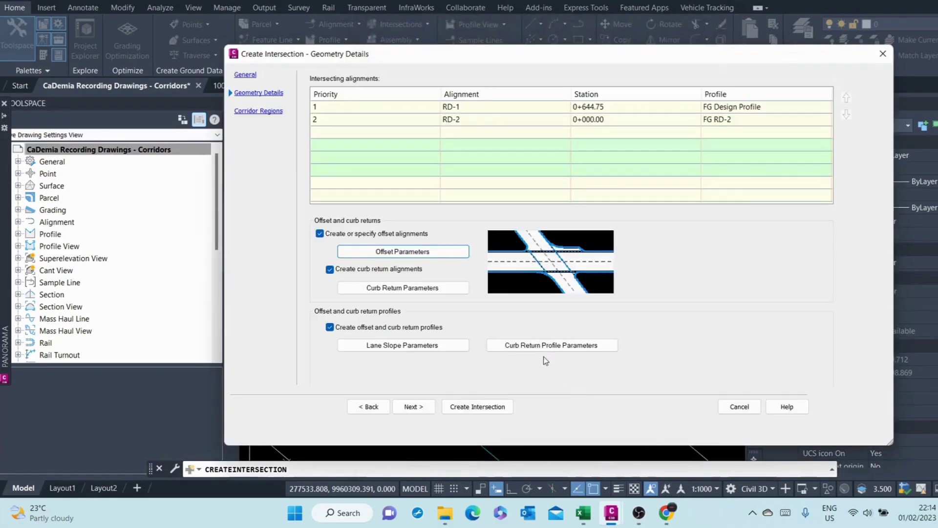
Step: Review the curb return parameters of the NE and NW quadrants and accept them
click(440, 287)
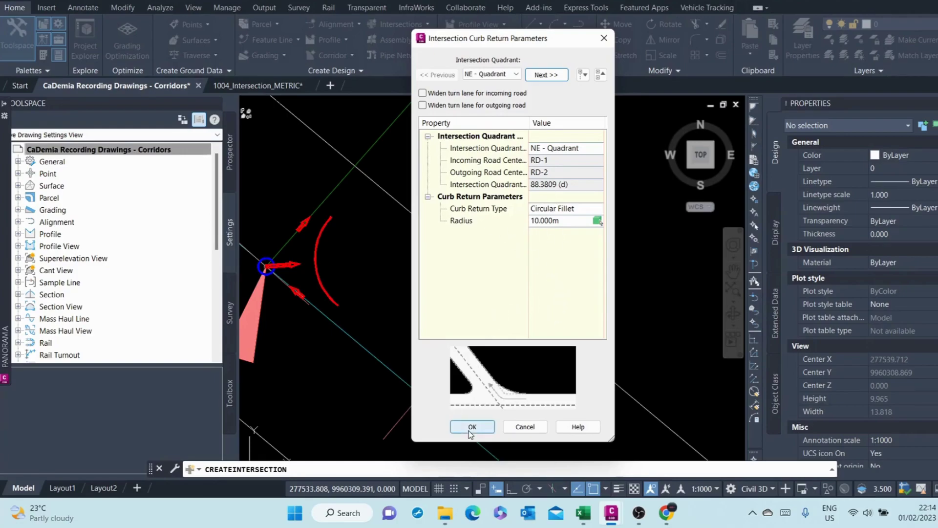
click(546, 75)
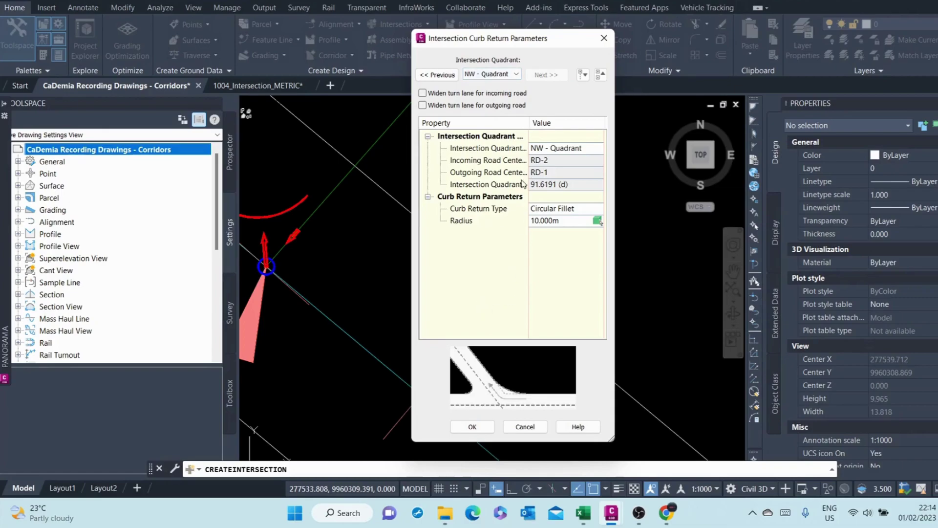
click(472, 427)
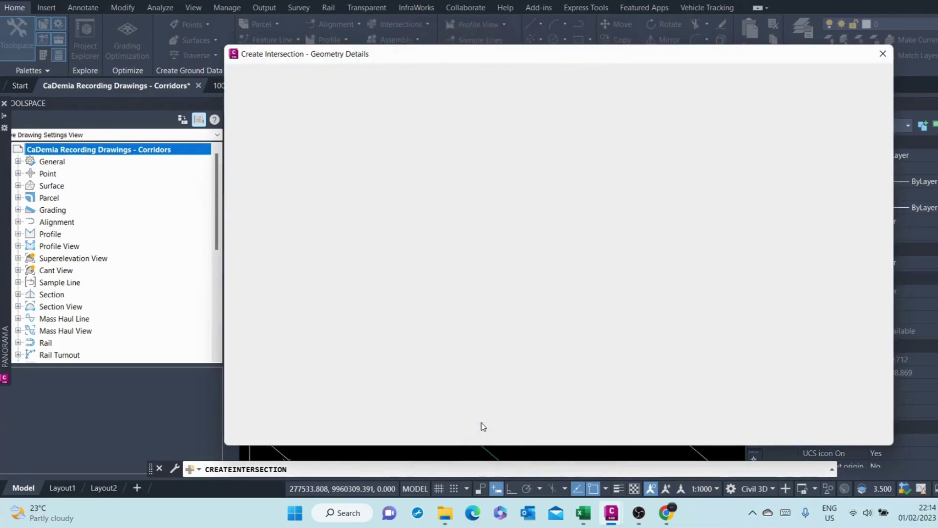
Step: Review the left and right cross falls from centerline for RD-1 and RD-2 in the lane slope parameters, and accept them
click(391, 343)
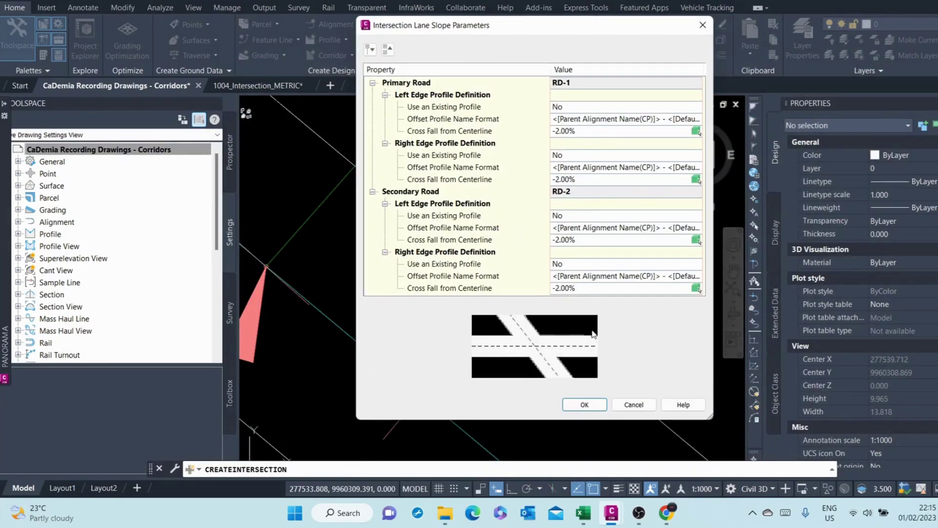
click(564, 131)
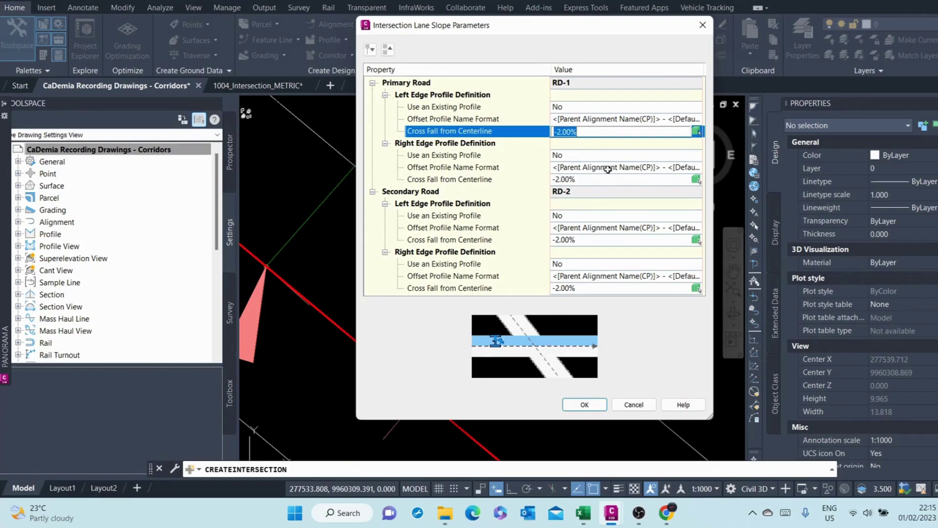
click(597, 179)
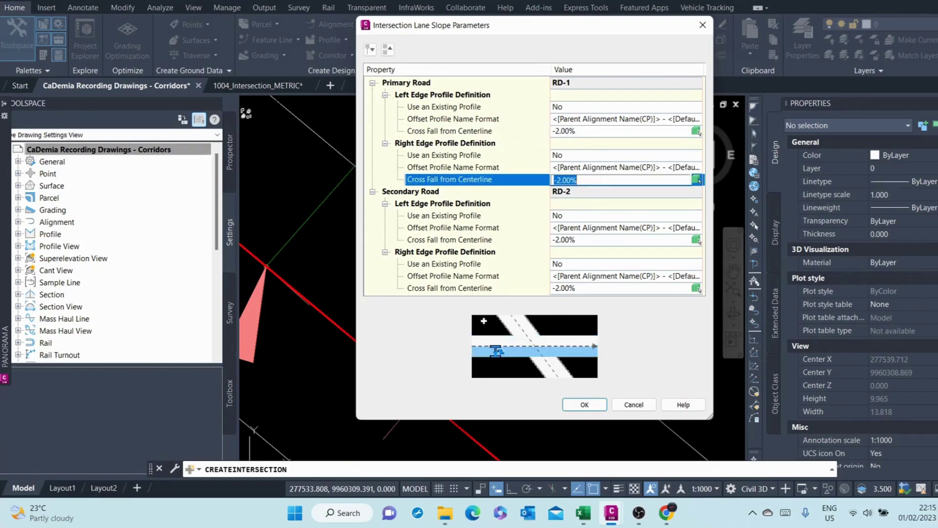
click(571, 240)
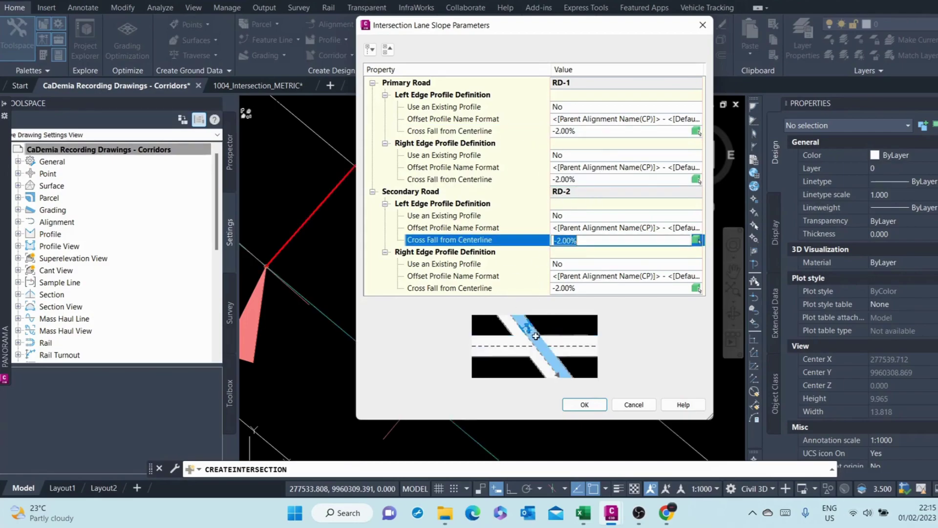
click(569, 288)
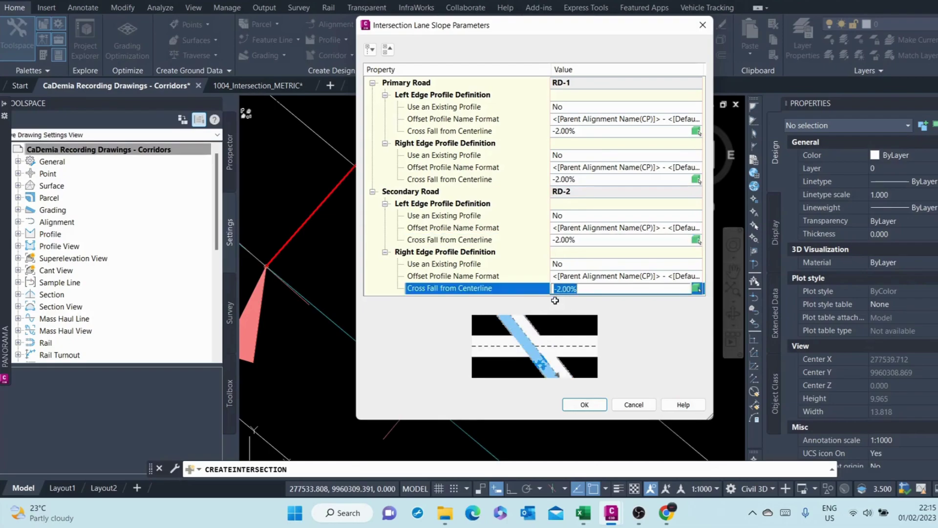
click(579, 403)
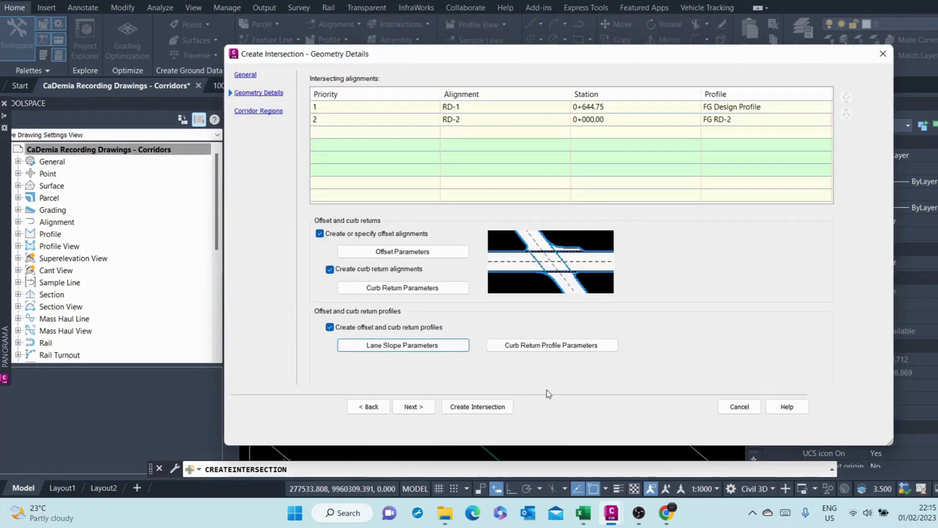
Step: Review the curb return profile parameters of the NE quadrant, including the profile extension lengths, and accept them
click(542, 346)
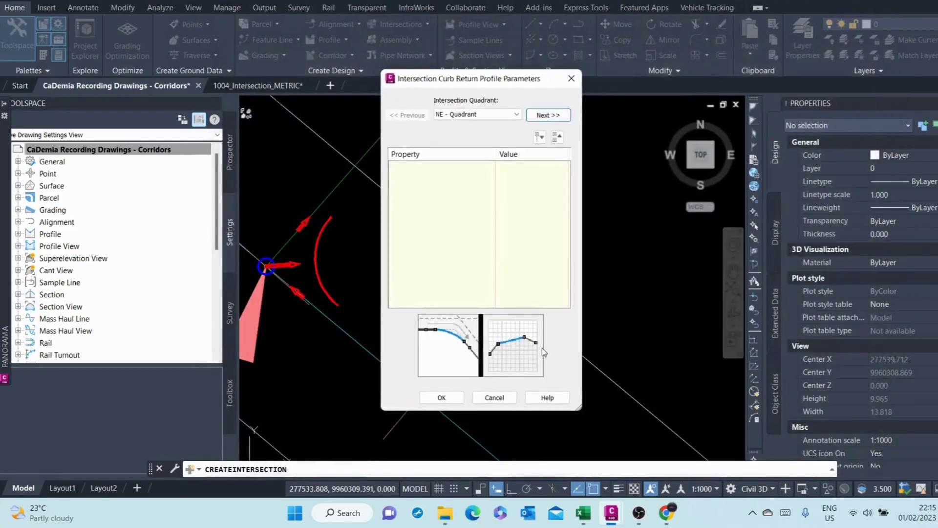
scroll(481, 265, down, 1)
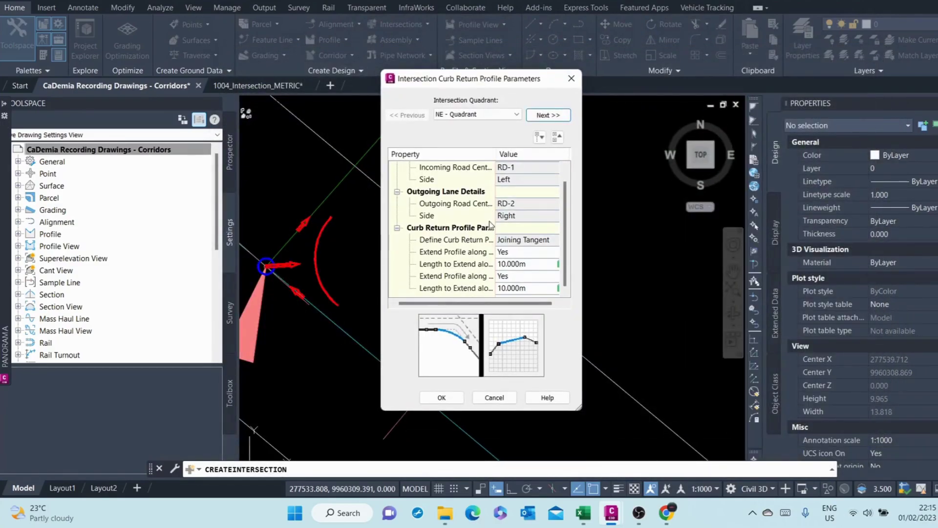
scroll(520, 225, up, 1)
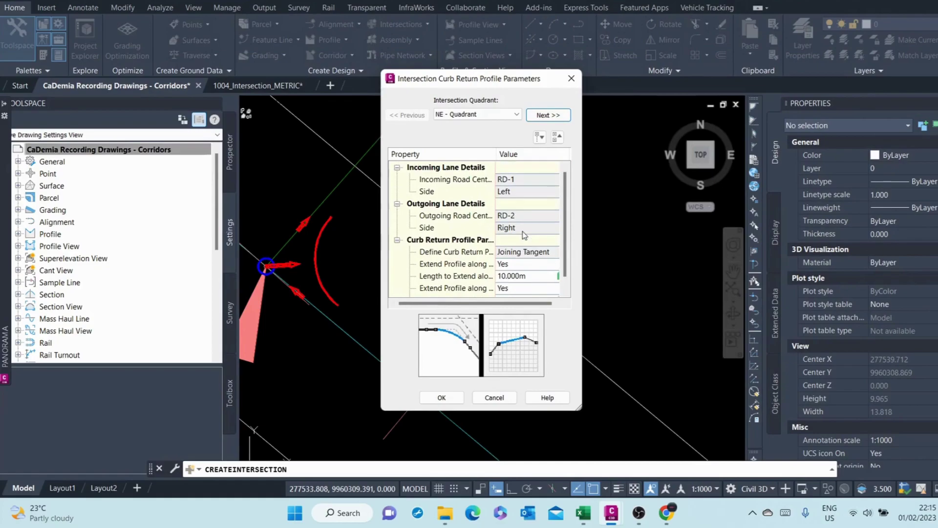
scroll(525, 235, down, 1)
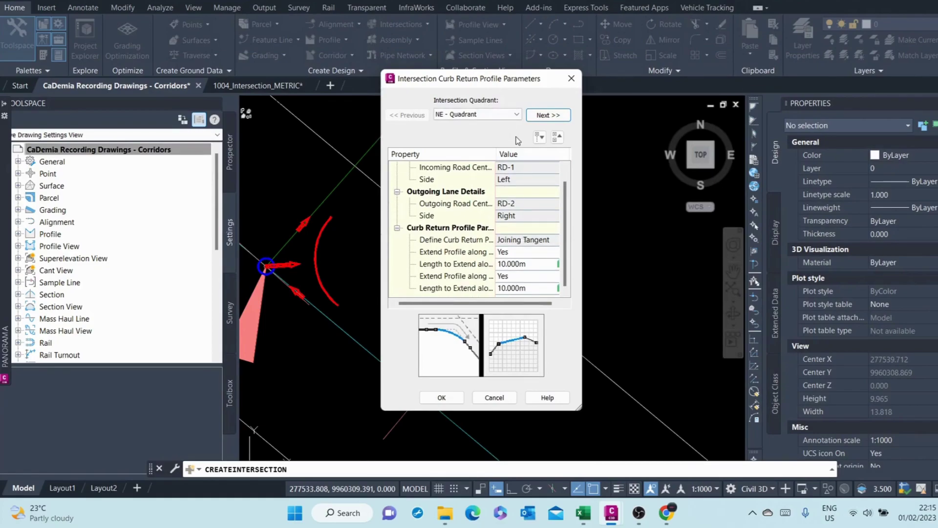
click(448, 397)
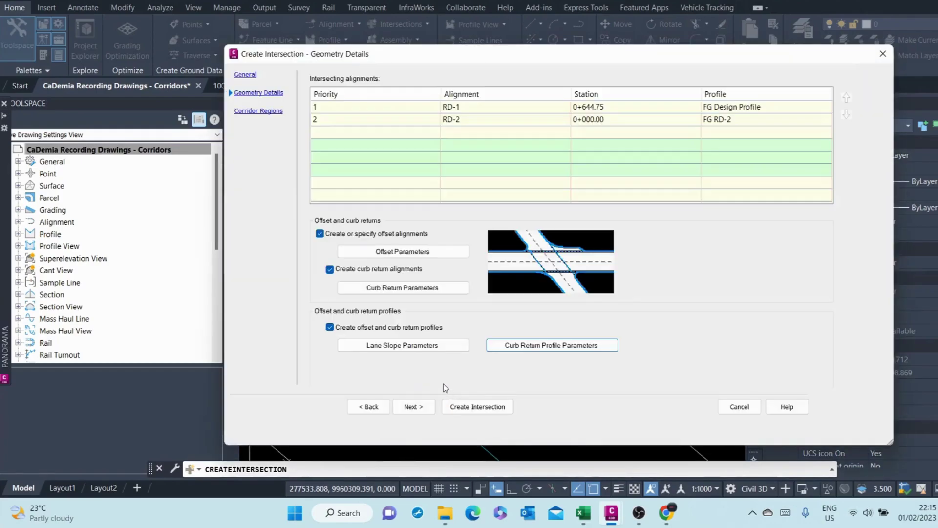
Step: In the corridor region settings, add the intersection to the existing RD-1 Corridor
click(410, 407)
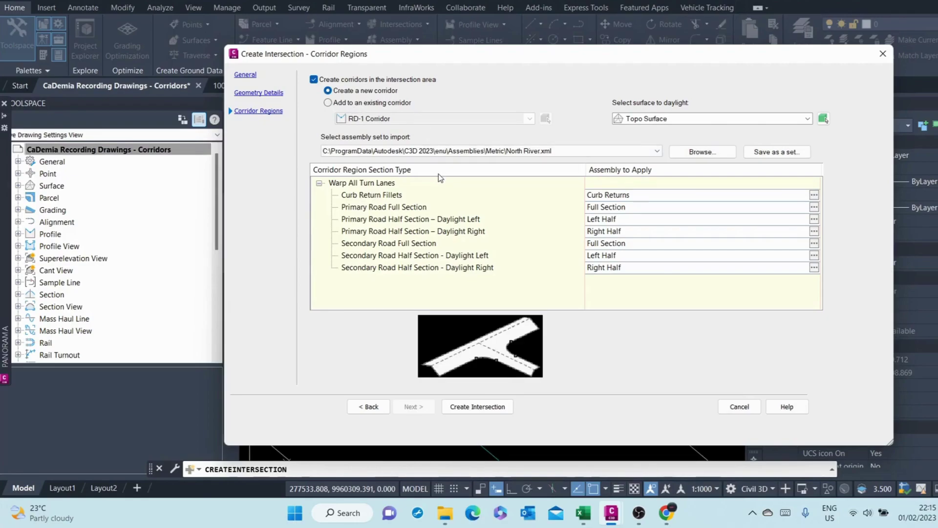
click(328, 103)
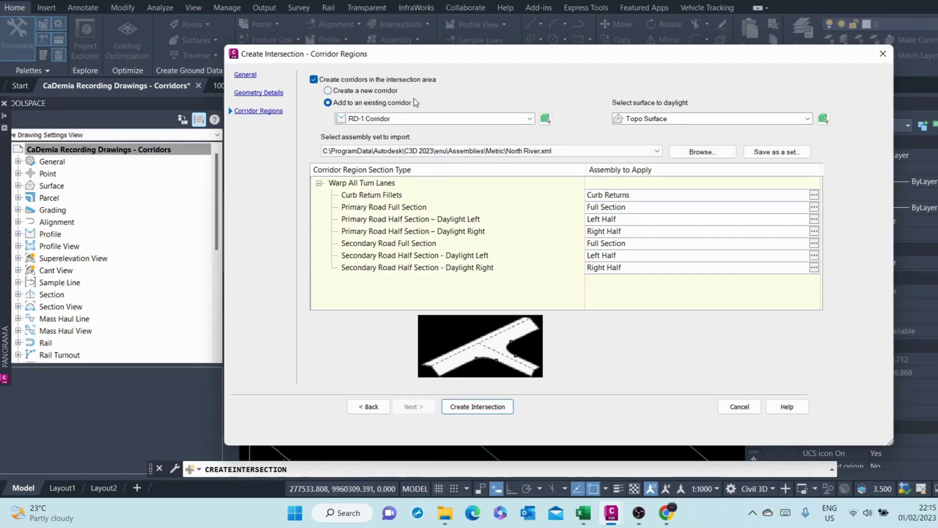
click(414, 122)
click(415, 123)
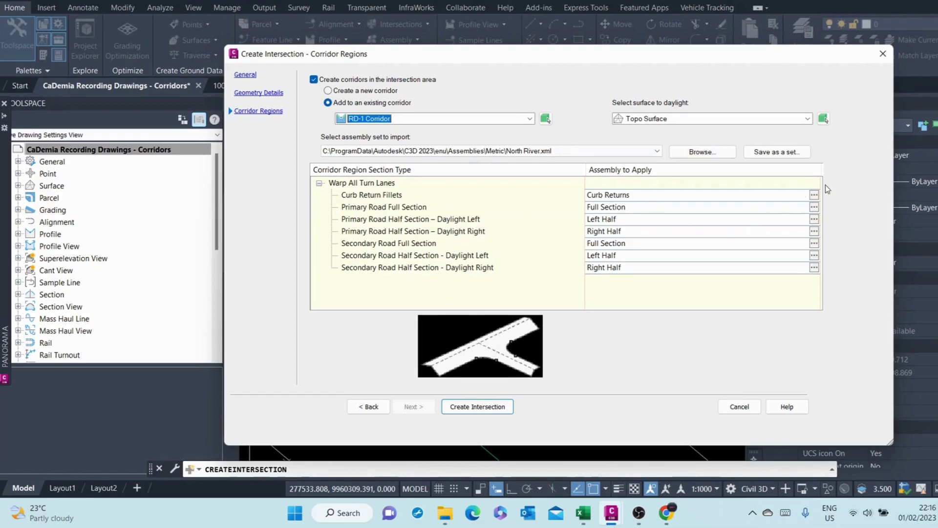
Step: Assign the Shoulder Returns assembly to the Curb Return Fillets by picking the SHOULDER RETURN assembly in the drawing
drag(690, 62, 343, 71)
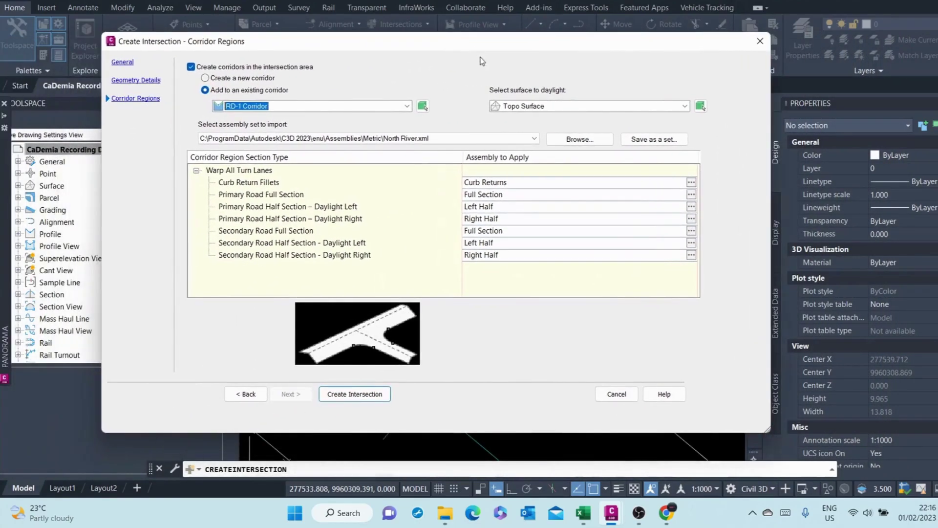
click(691, 182)
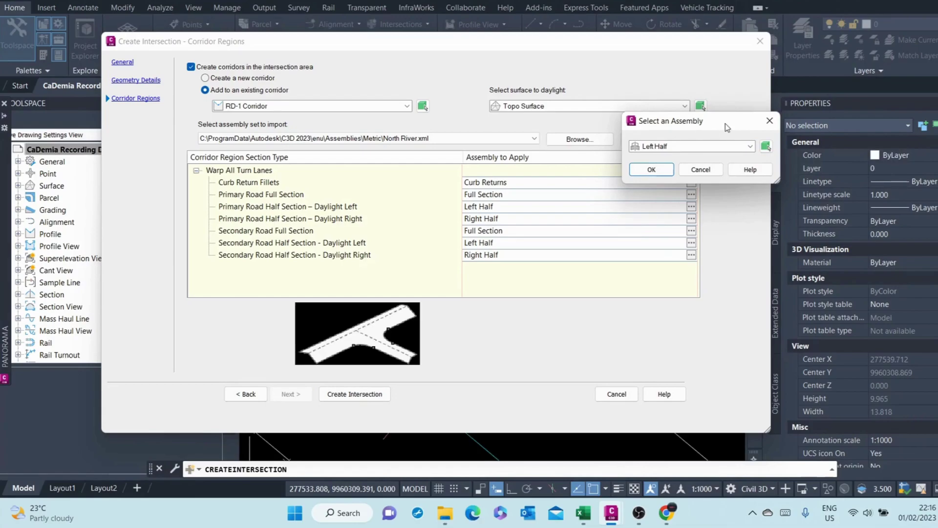
click(770, 120)
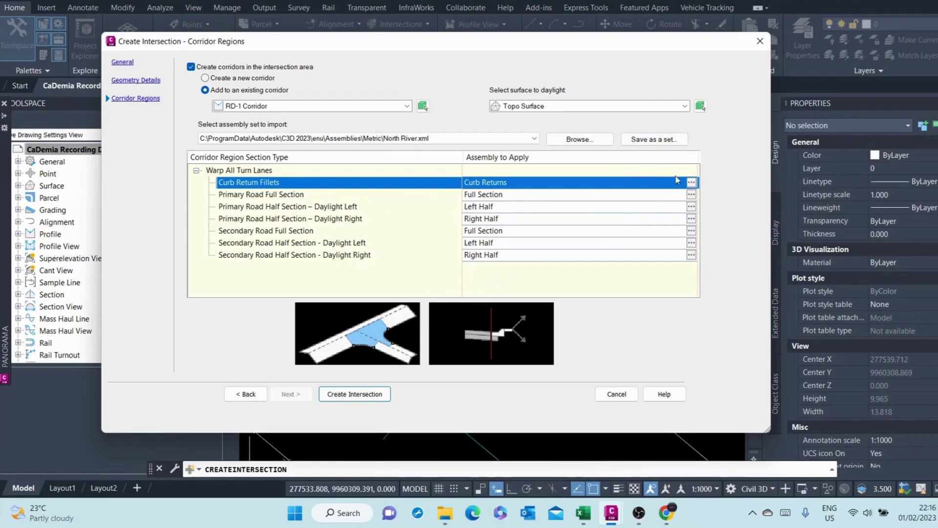
click(691, 181)
click(766, 146)
scroll(440, 308, down, 5)
scroll(417, 292, down, 10)
scroll(538, 313, up, 8)
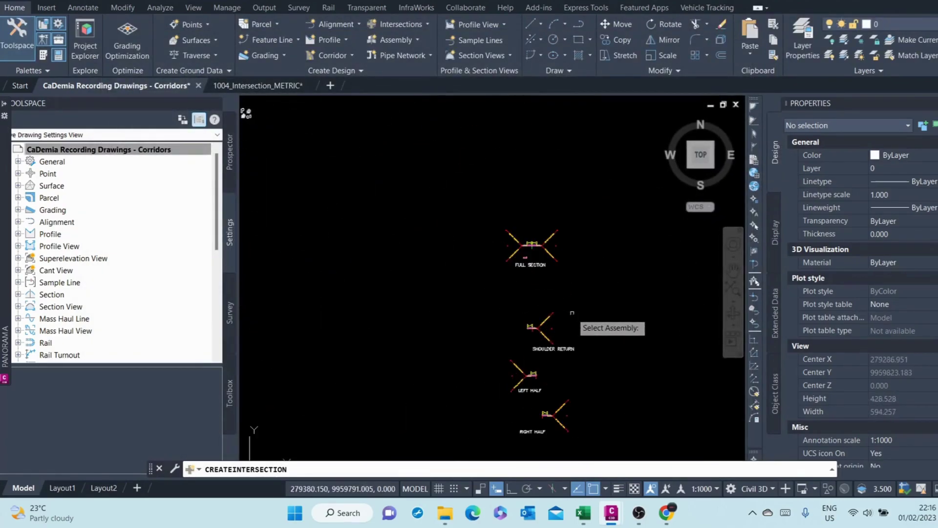
scroll(538, 323, up, 5)
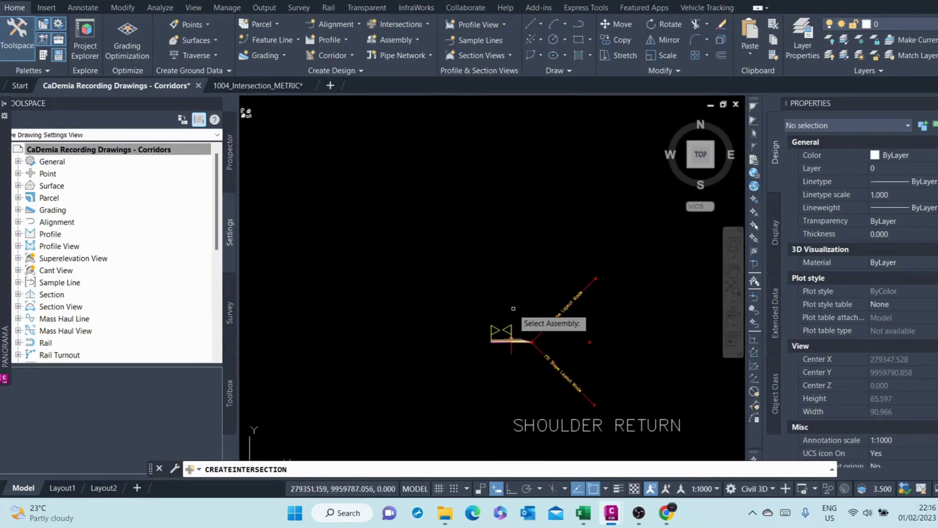
scroll(511, 322, up, 4)
scroll(484, 281, up, 4)
scroll(518, 290, down, 6)
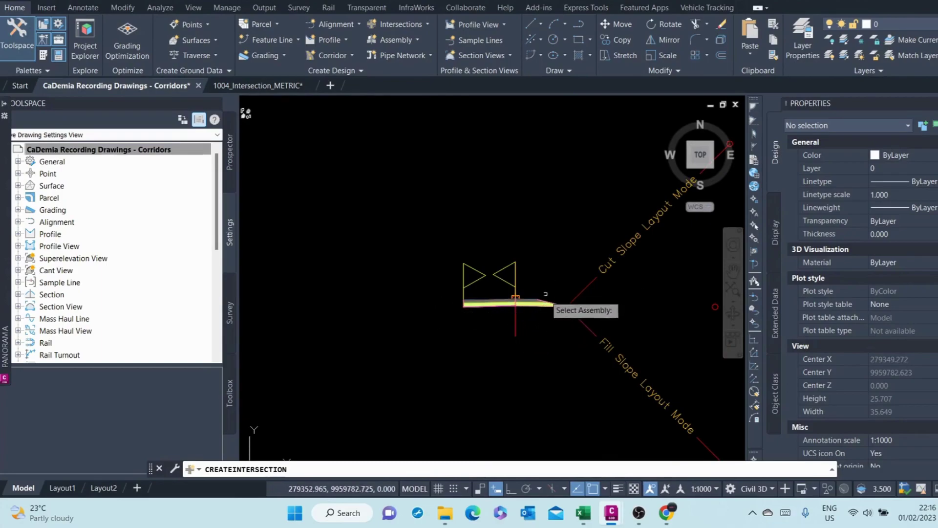
scroll(596, 322, down, 5)
scroll(601, 339, up, 6)
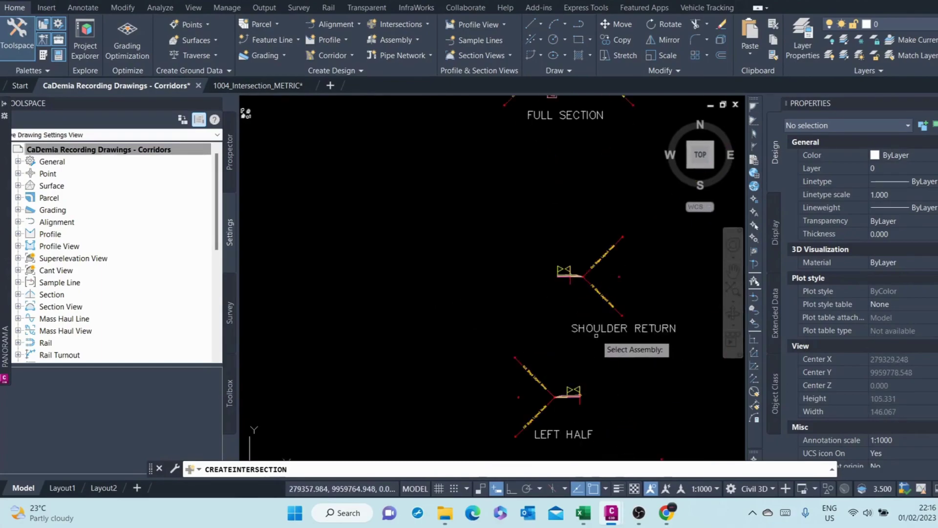
scroll(484, 185, up, 3)
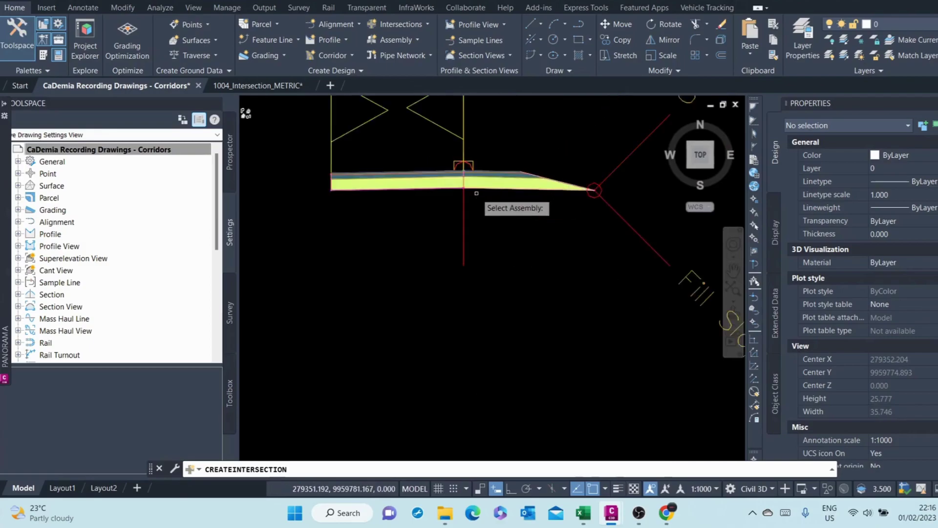
scroll(499, 197, down, 6)
scroll(508, 234, down, 5)
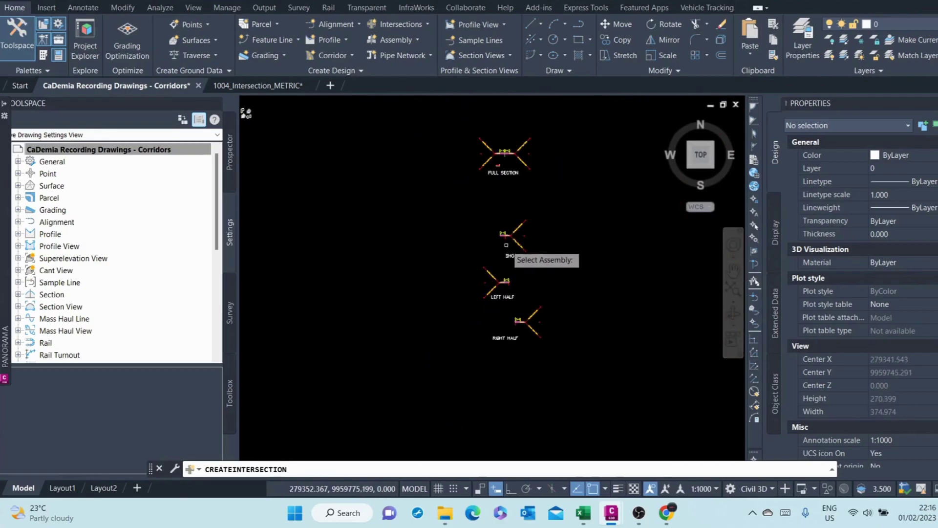
scroll(514, 211, up, 4)
scroll(476, 229, up, 4)
scroll(479, 249, down, 4)
scroll(475, 376, up, 10)
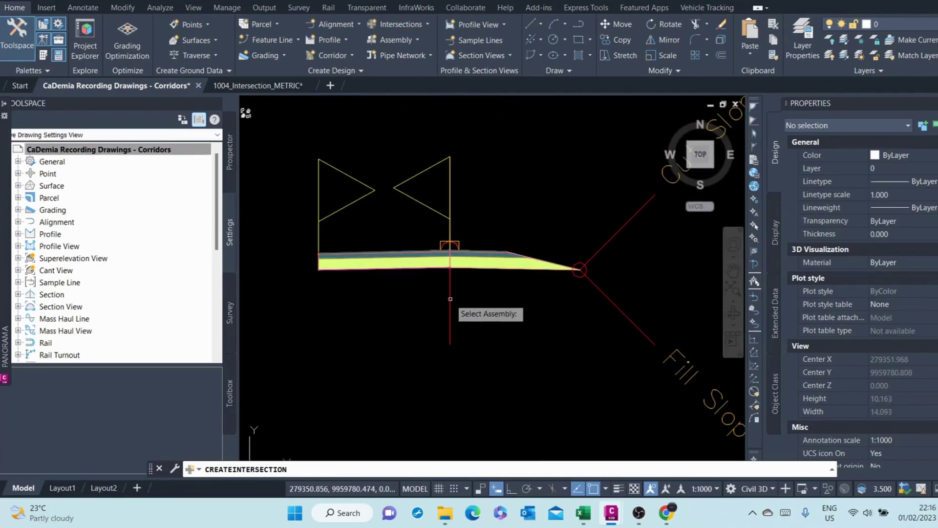
click(450, 306)
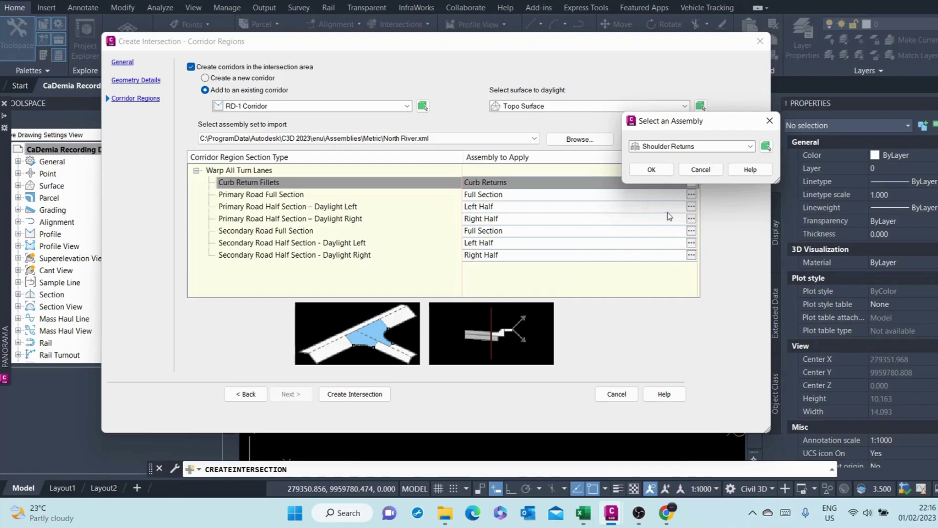
click(654, 171)
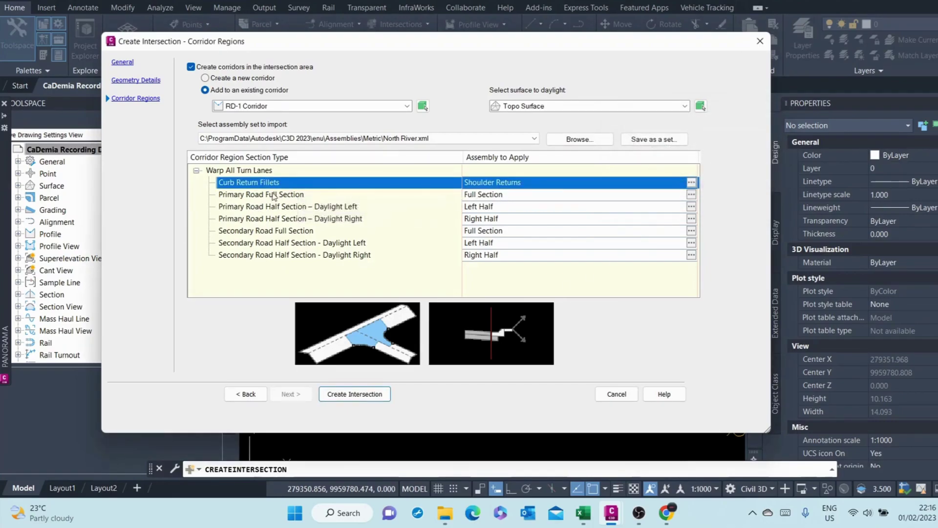
Step: Assign the RD-1 assembly to the Primary Road Full Section by picking the FULL SECTION assembly in the drawing
click(691, 206)
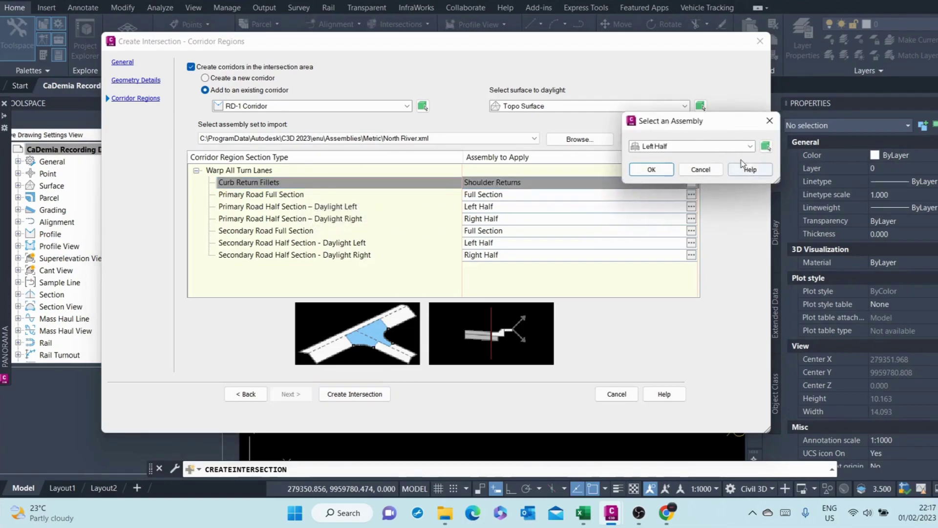
click(766, 146)
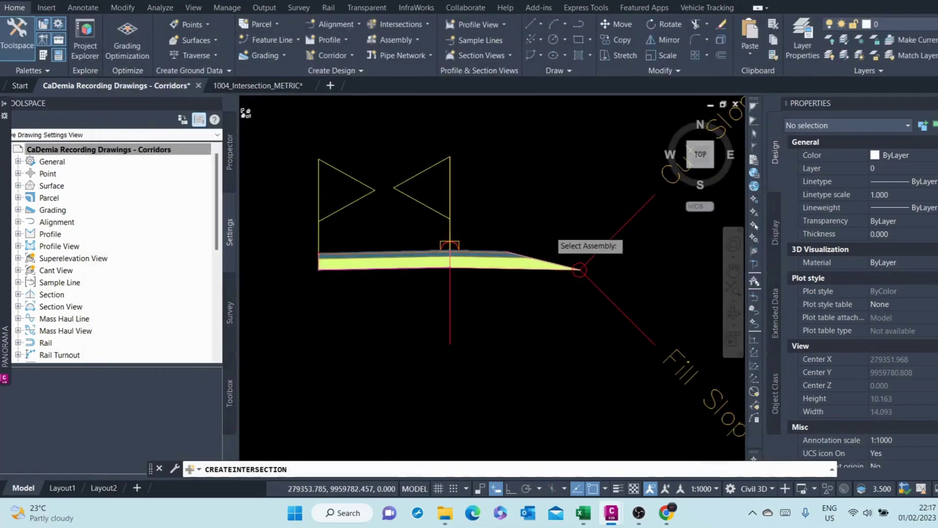
scroll(515, 241, down, 5)
scroll(537, 308, up, 5)
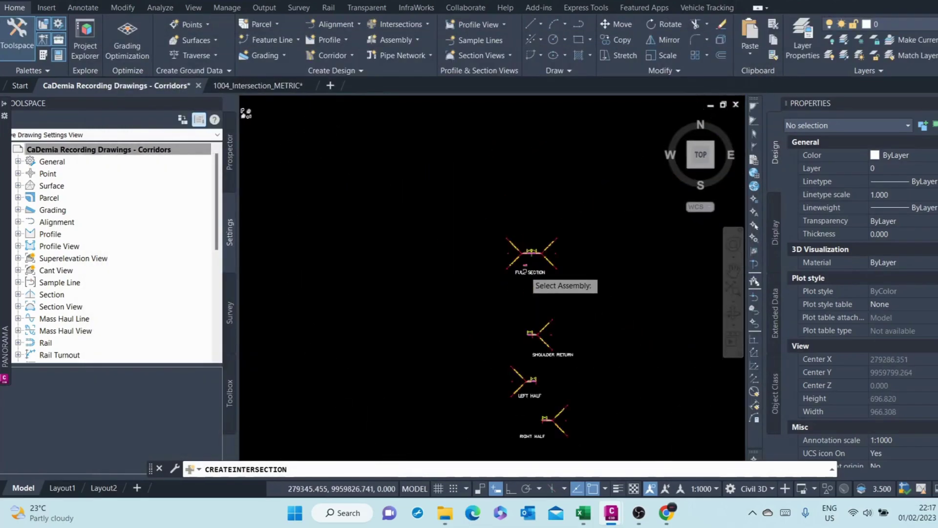
click(596, 113)
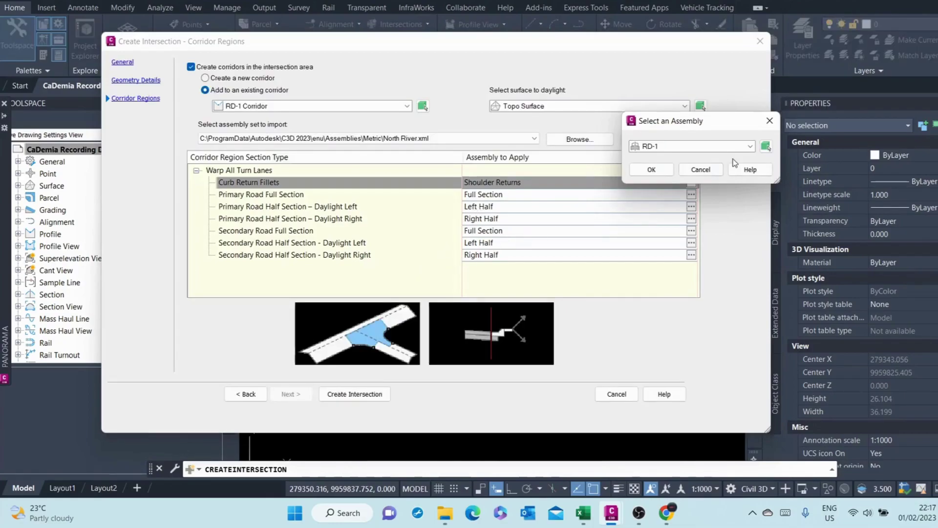
click(655, 169)
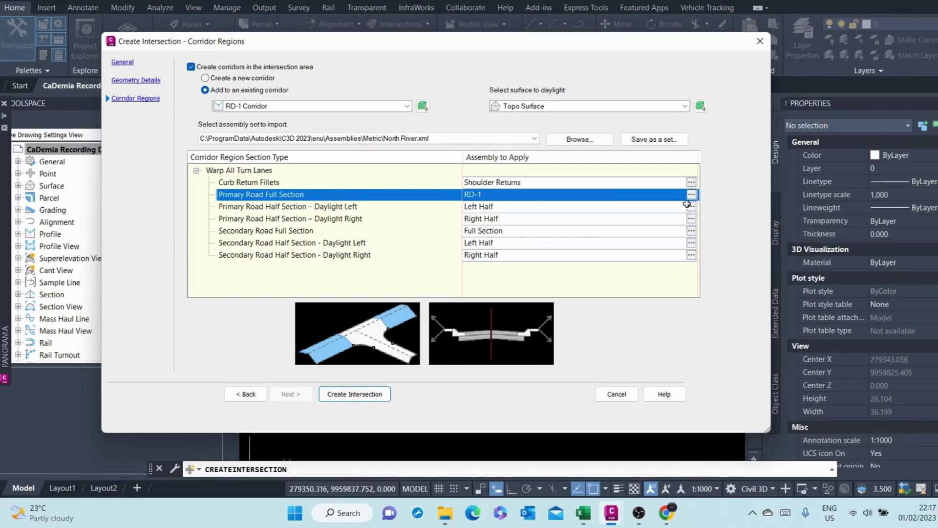
Step: Assign the Left Half assembly from the drawing to the Primary Road Half Section – Daylight Left
click(226, 209)
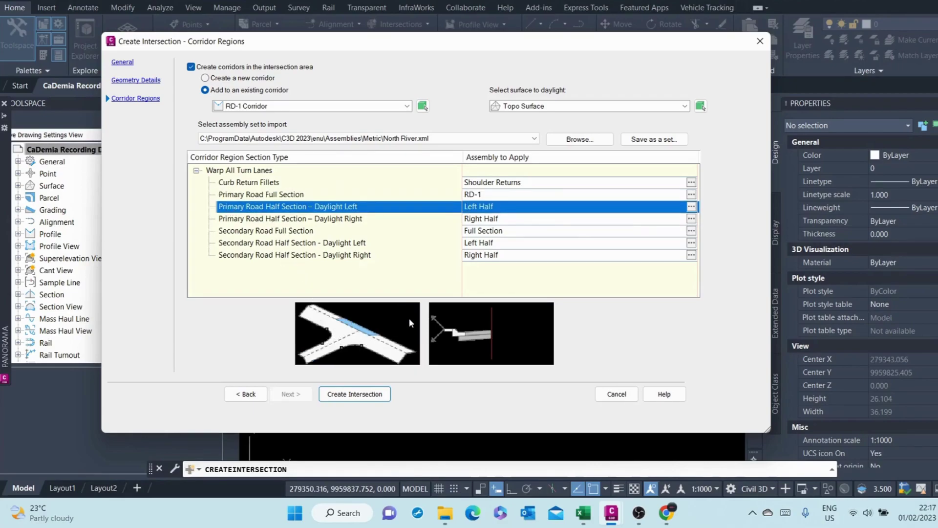
click(690, 209)
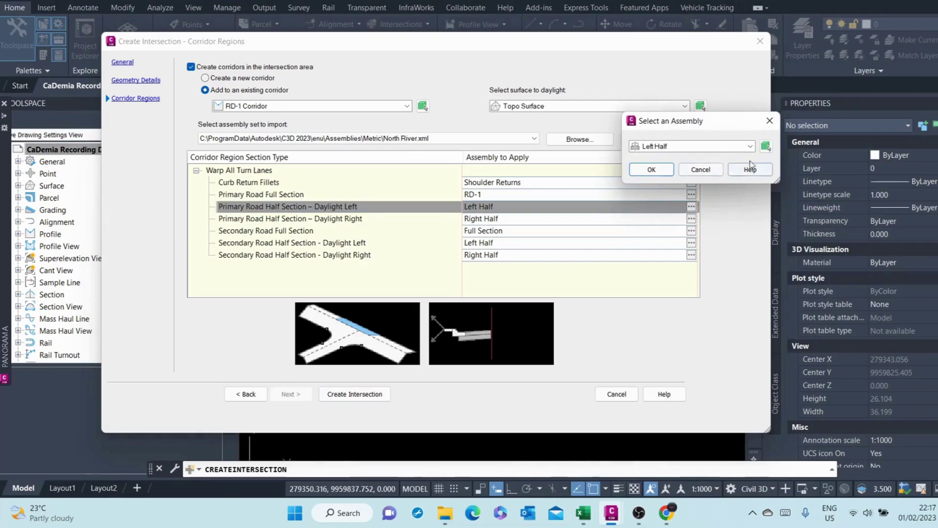
click(765, 146)
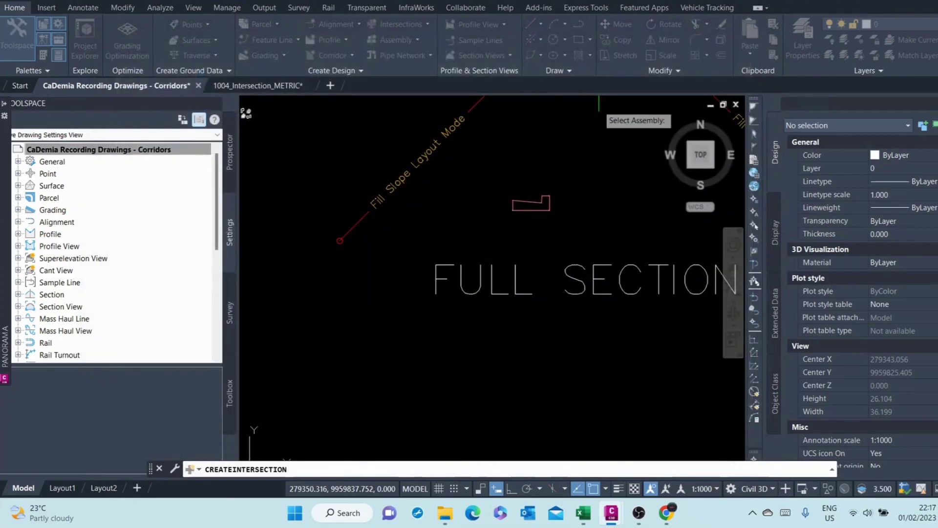
scroll(524, 249, down, 10)
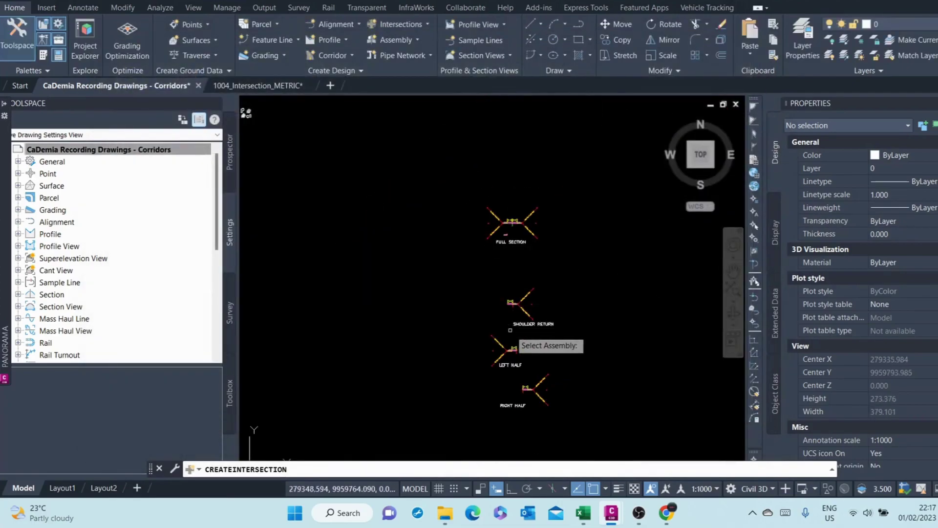
scroll(514, 378, up, 2)
scroll(514, 378, up, 2)
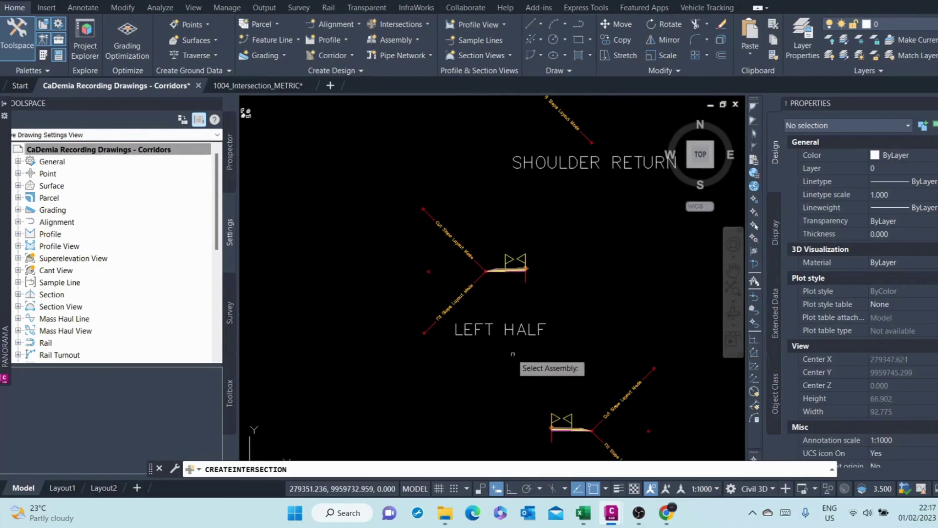
click(528, 278)
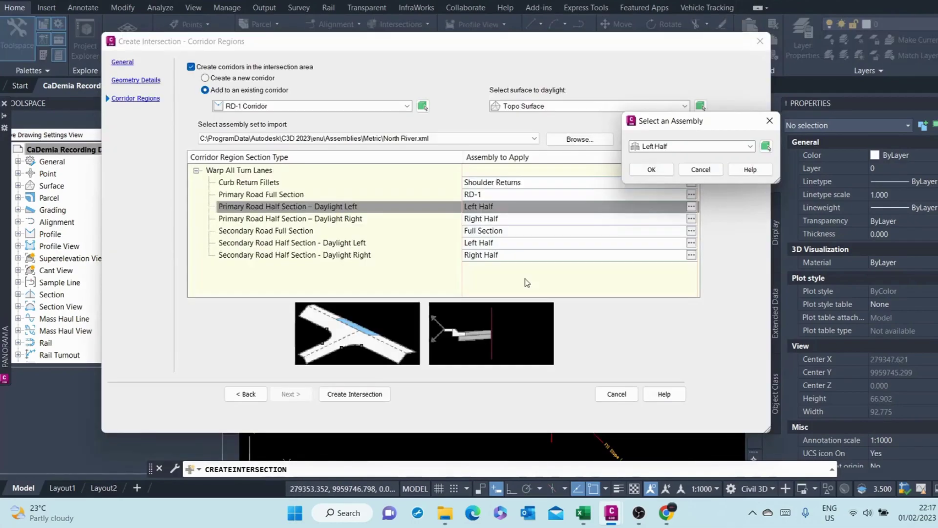
click(651, 169)
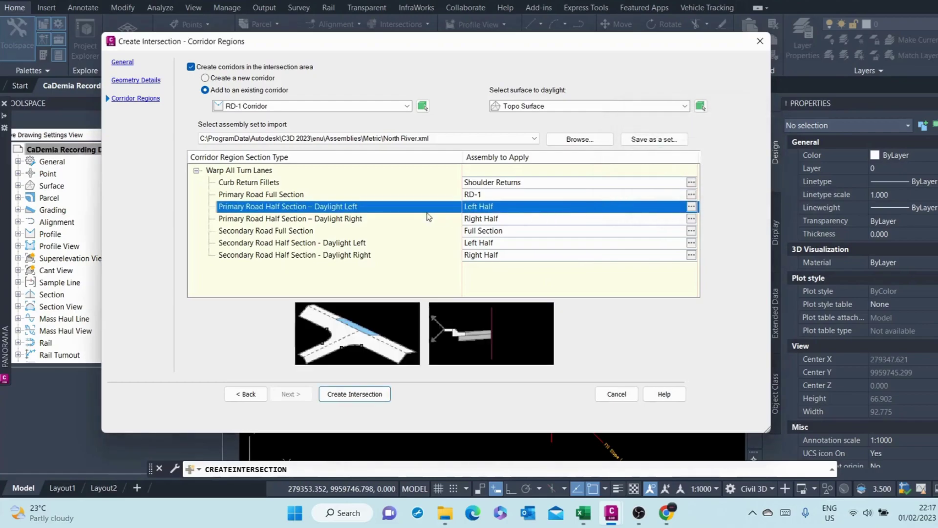
Step: Assign the Right Half assembly from the drawing to the Primary Road Half Section – Daylight Right
click(690, 221)
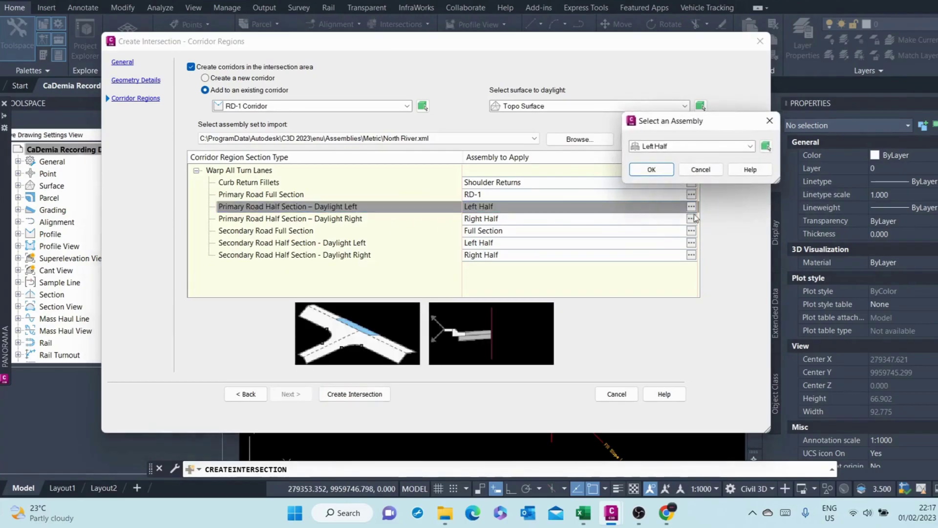
click(766, 146)
scroll(513, 237, down, 3)
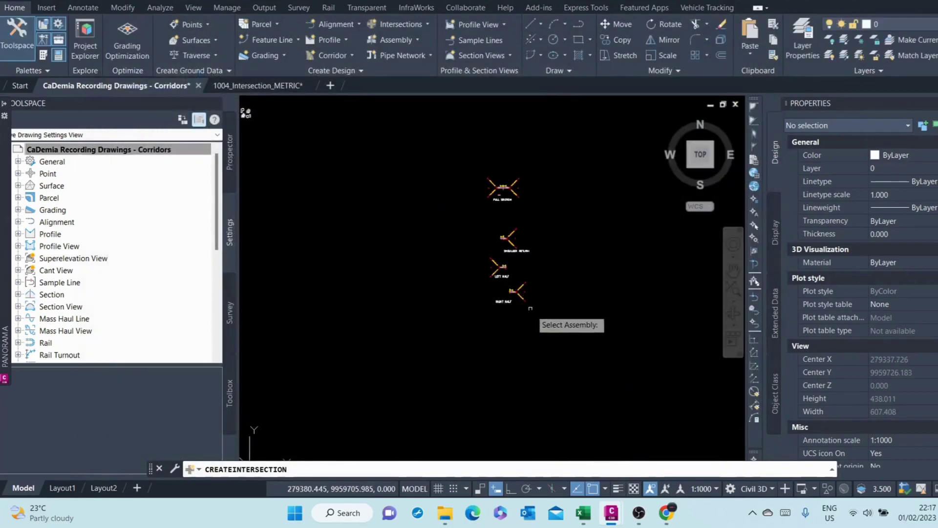
scroll(511, 295, up, 3)
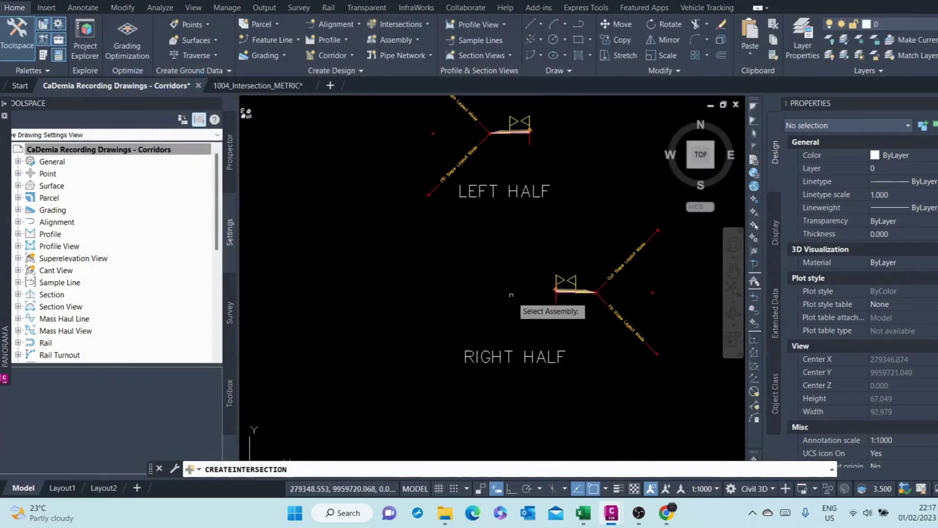
click(557, 297)
click(664, 168)
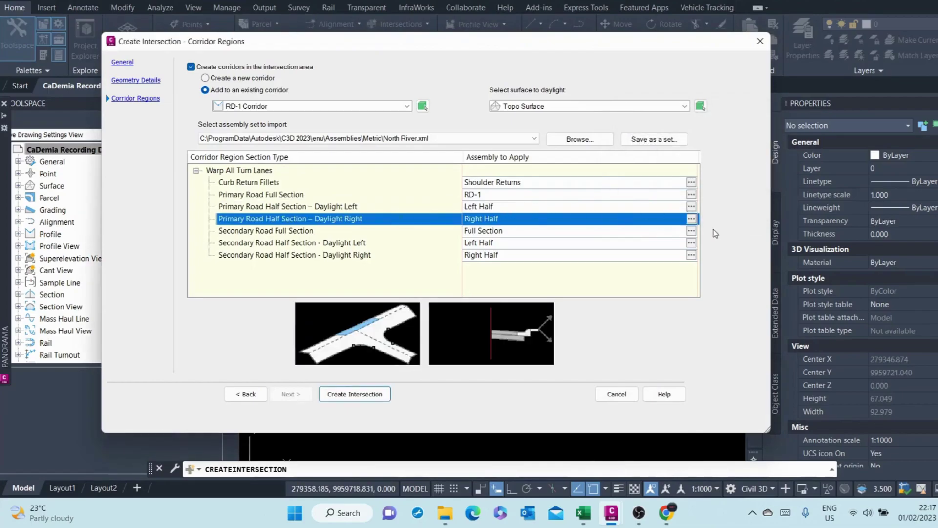
Step: Assign the RD-1 full-section assembly from the drawing to the Secondary Road Full Section
click(691, 243)
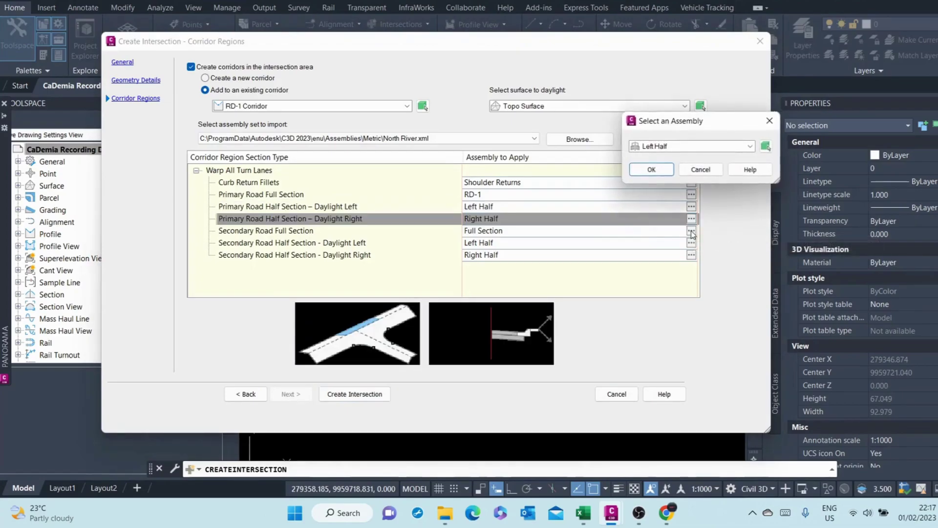
click(765, 146)
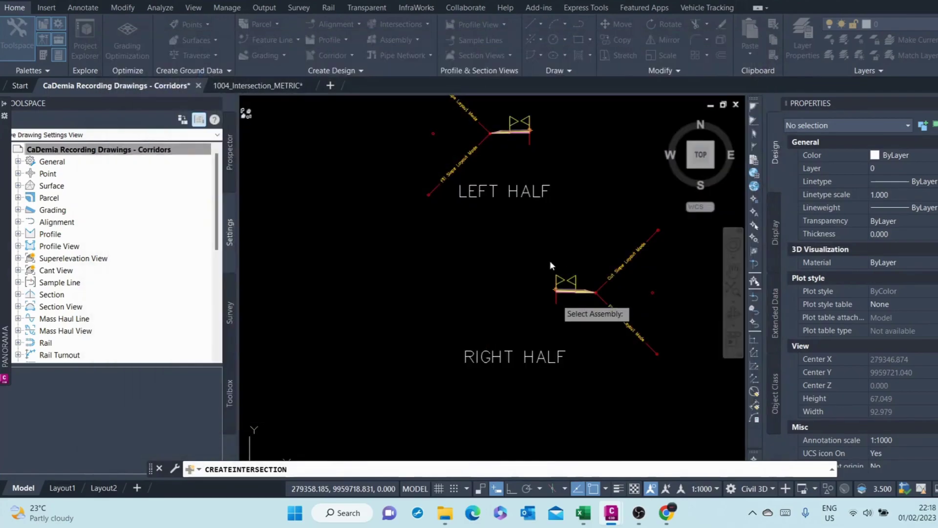
scroll(523, 224, down, 5)
scroll(516, 207, up, 5)
scroll(516, 207, up, 4)
click(540, 157)
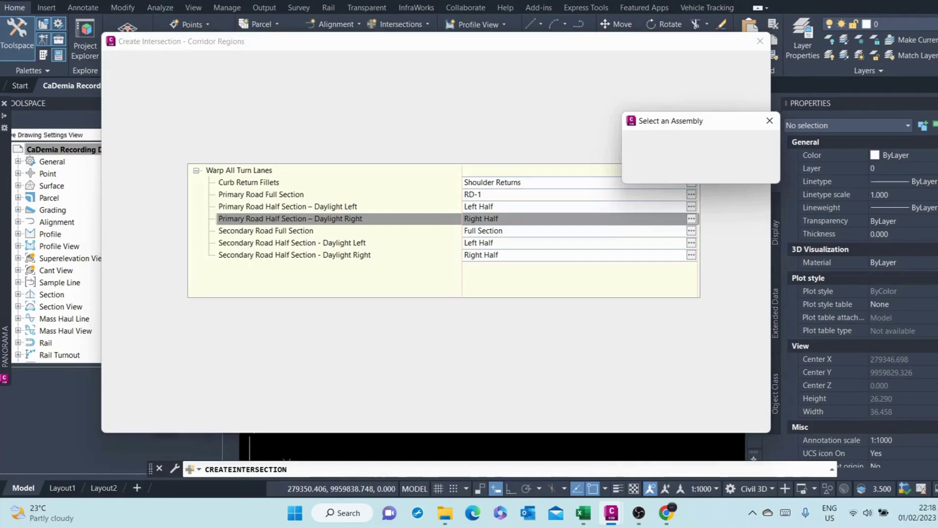
click(651, 169)
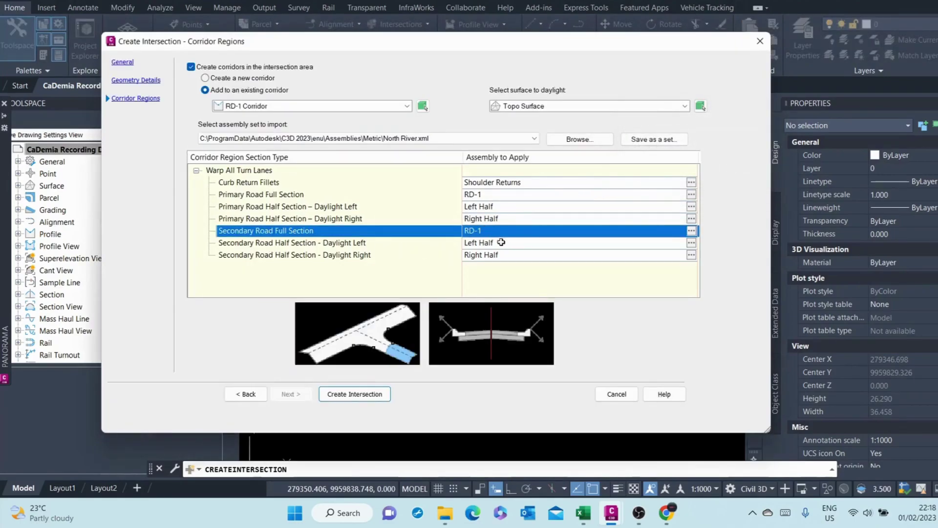
Step: Assign the Left Half assembly from the drawing to the Secondary Road Half Section - Daylight Left
click(691, 242)
click(655, 171)
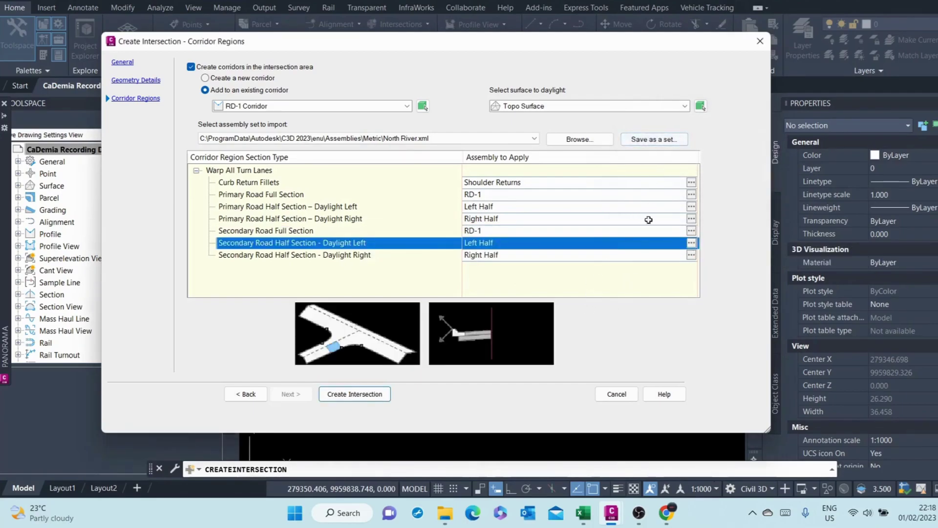
click(692, 243)
click(765, 146)
scroll(510, 272, down, 5)
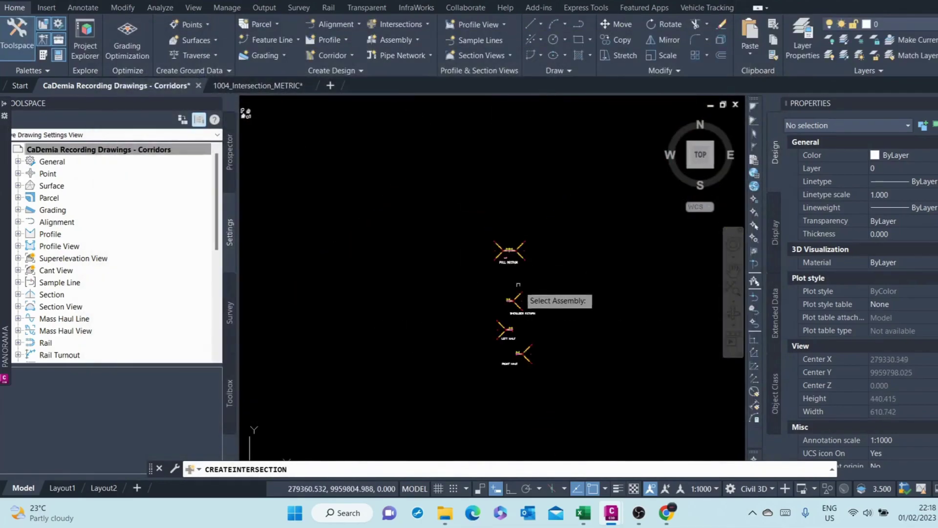
scroll(519, 306, up, 4)
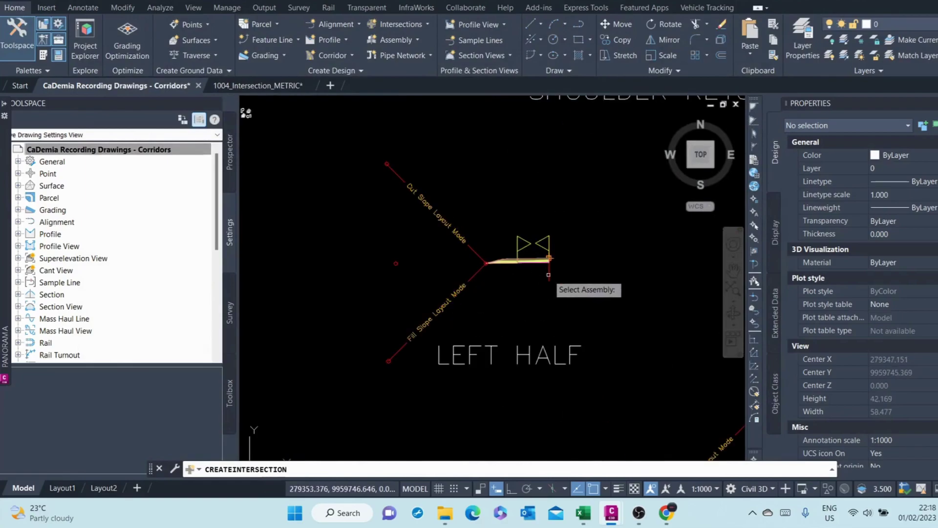
click(547, 279)
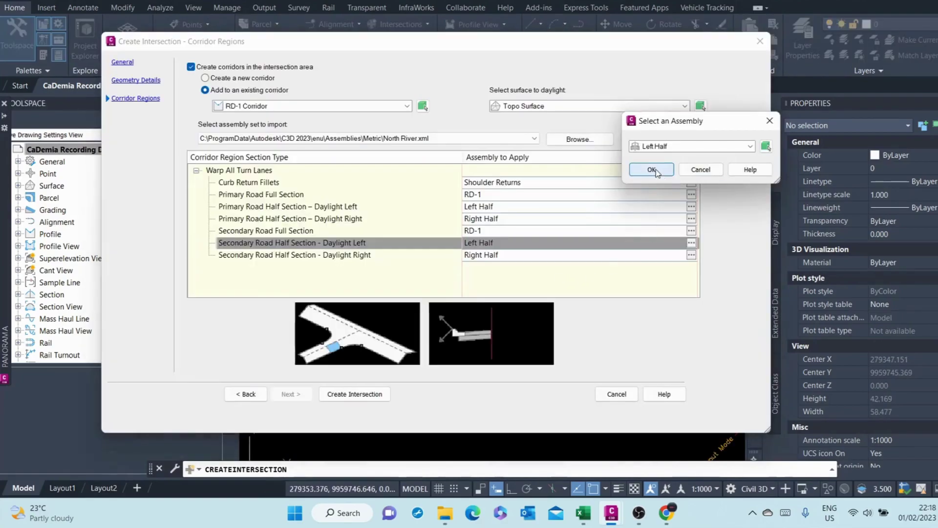
click(654, 170)
Step: Try to assign the Right Half assembly from the drawing to the Secondary Road Half Section - Daylight Left
click(691, 242)
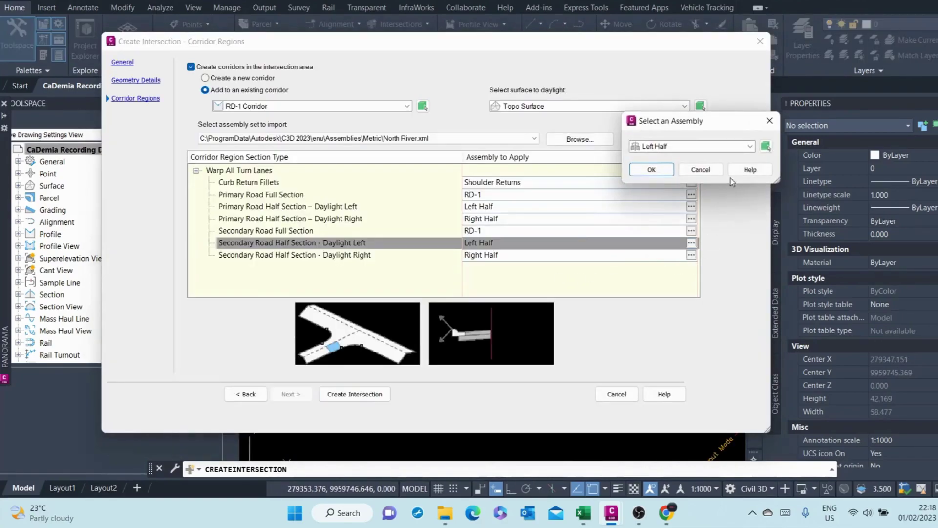
click(765, 146)
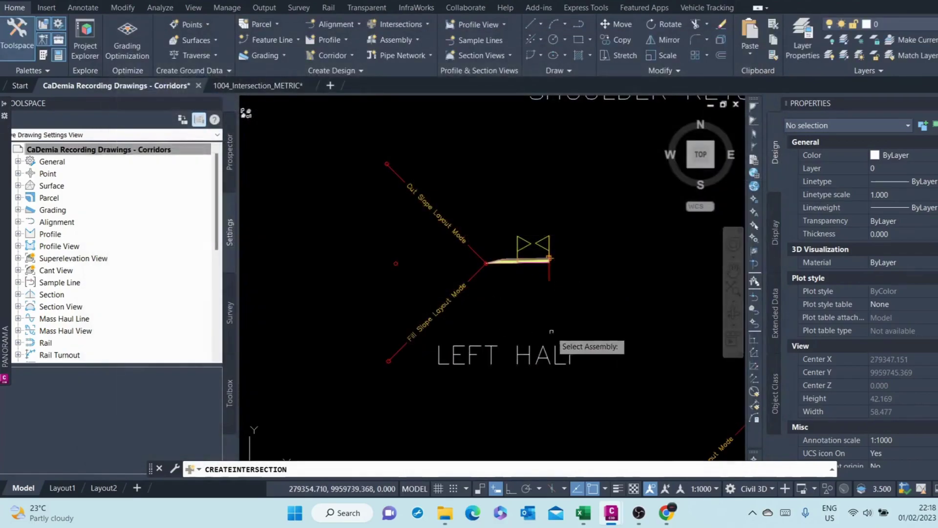
scroll(538, 313, down, 6)
scroll(513, 320, up, 5)
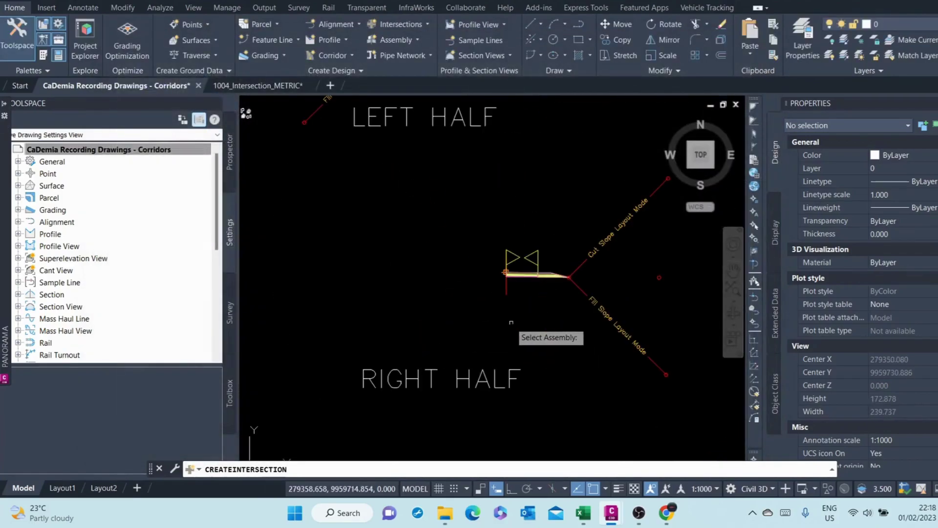
click(506, 285)
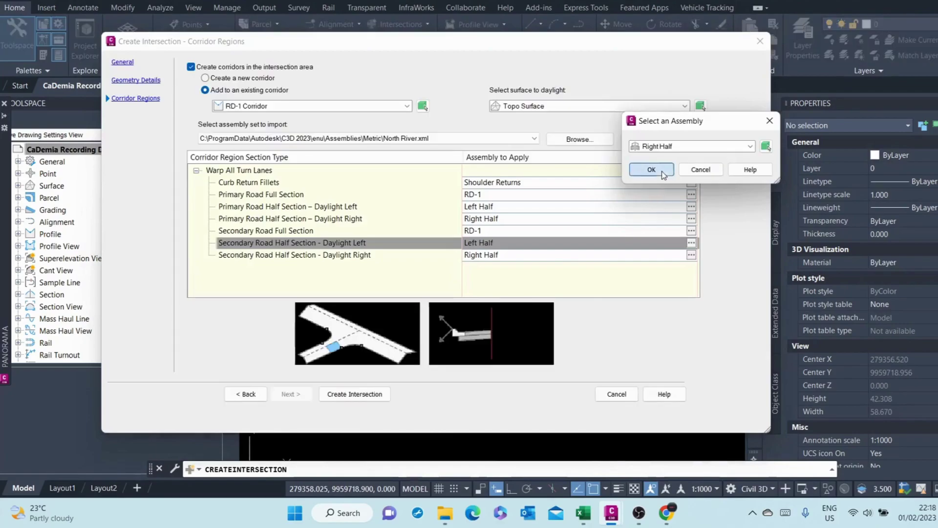
click(652, 170)
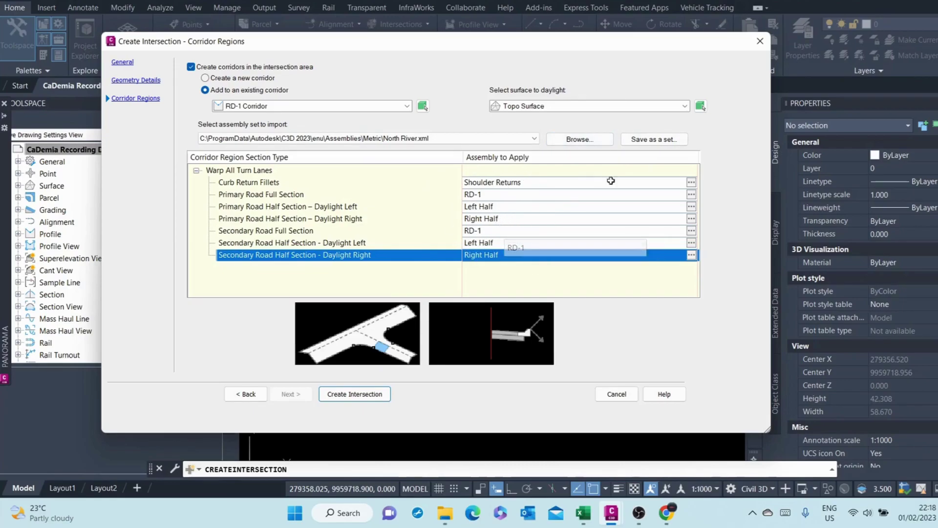
Step: Save the assembly assignments as an assembly set file named CaDemia Intersection in the Metric folder
click(668, 141)
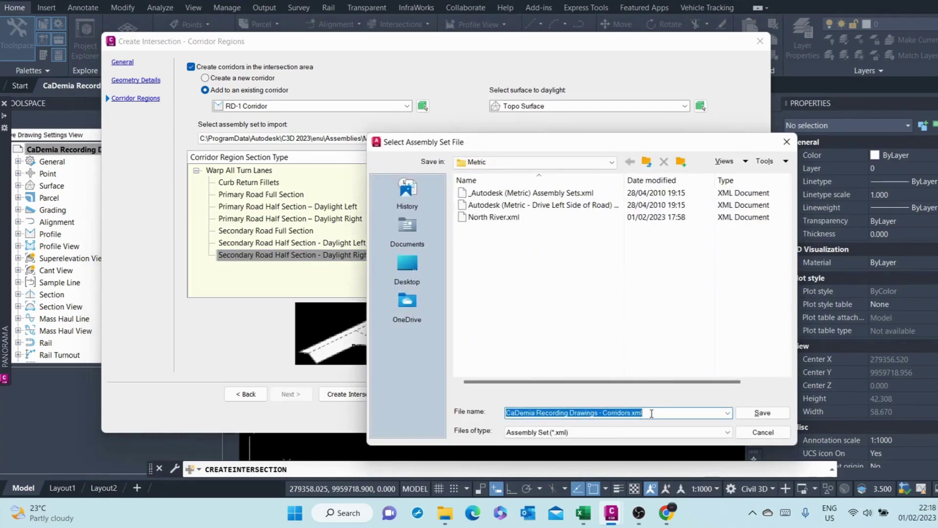
drag(652, 413, 543, 407)
key(BackSpace)
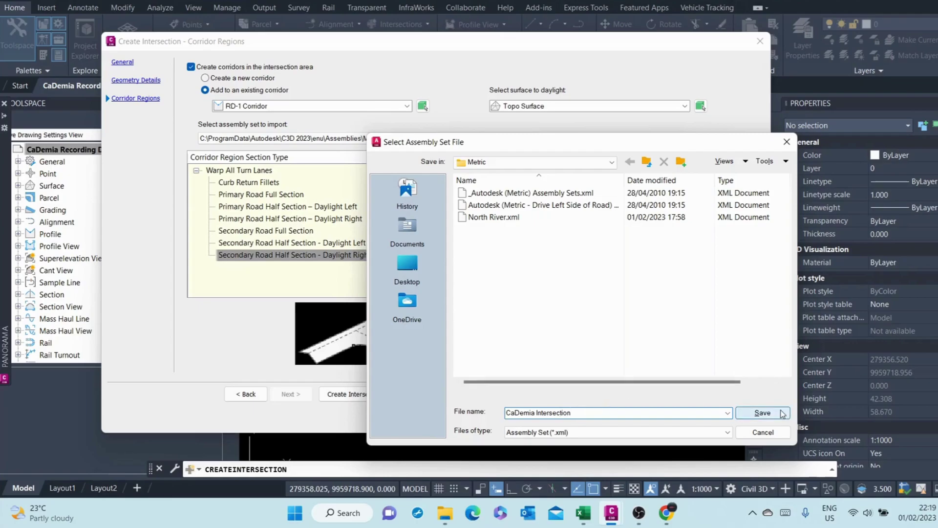
click(762, 413)
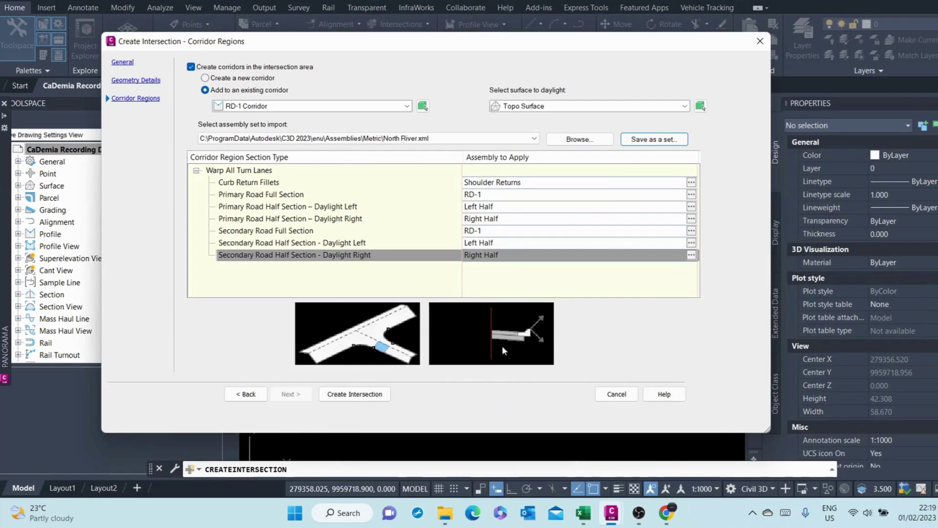
Step: Create the intersection and regenerate the drawing with REGEN to display its corridor at the junction of RD-1 and RD-2
click(377, 394)
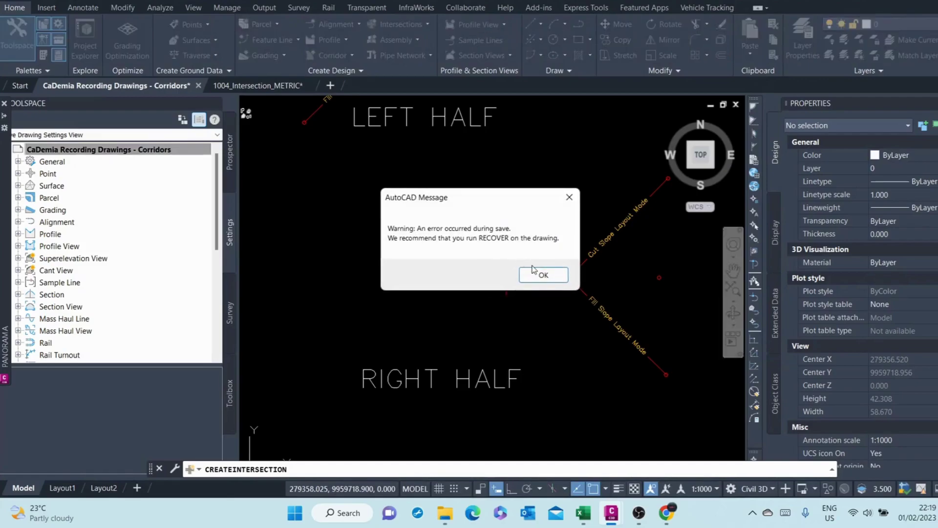
click(569, 198)
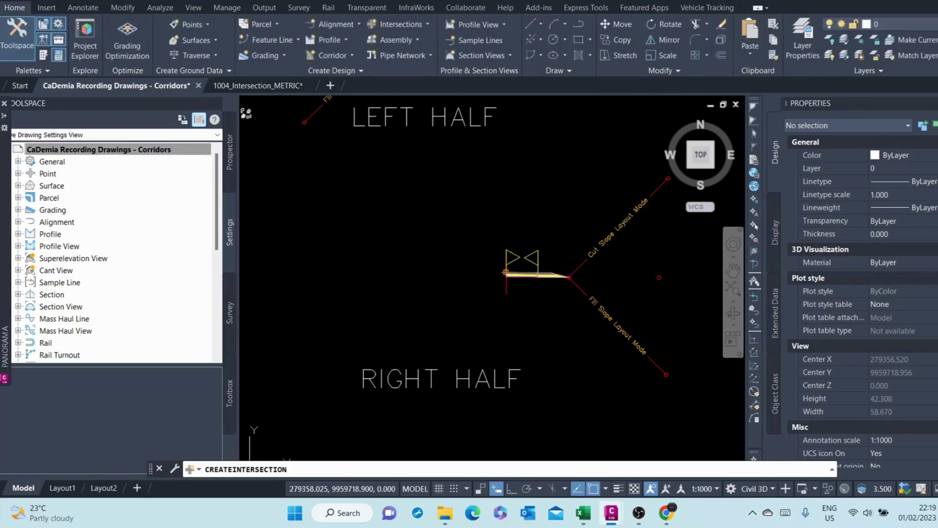
scroll(519, 218, down, 4)
scroll(513, 215, down, 8)
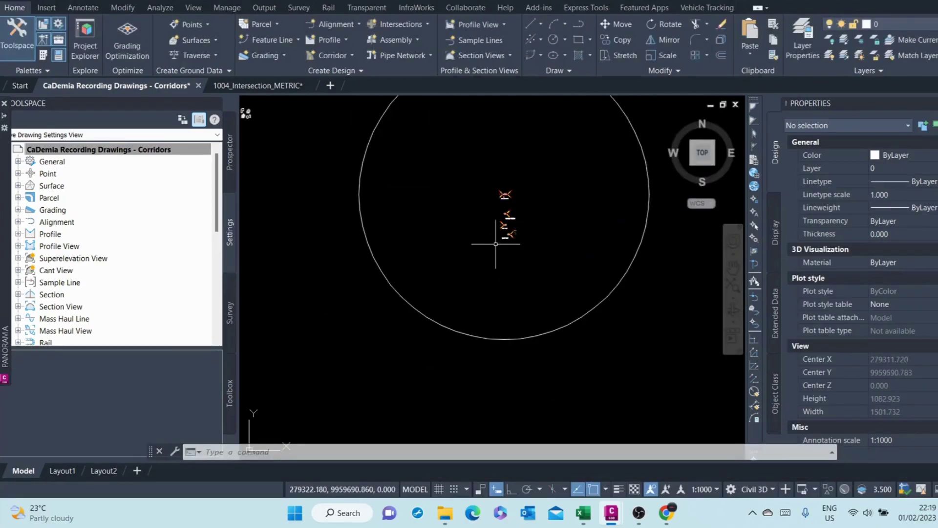
middle_drag(377, 262, 471, 318)
scroll(446, 310, down, 4)
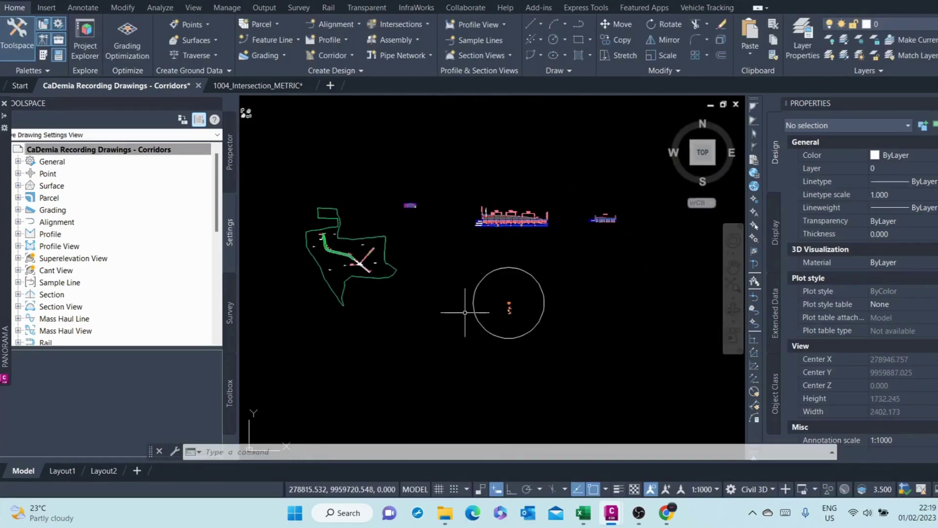
scroll(358, 264, up, 8)
scroll(359, 264, up, 8)
middle_drag(358, 264, 423, 251)
scroll(421, 251, up, 2)
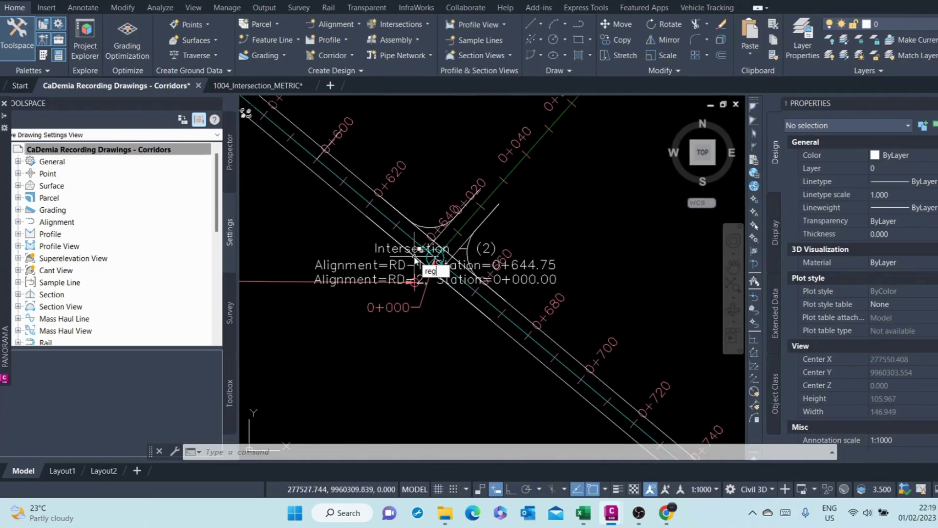
text(en)
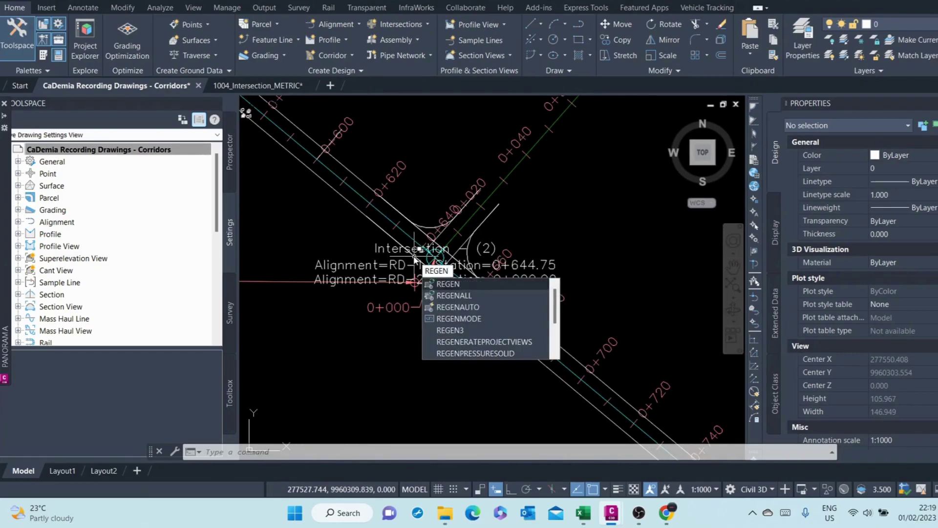
key(Return)
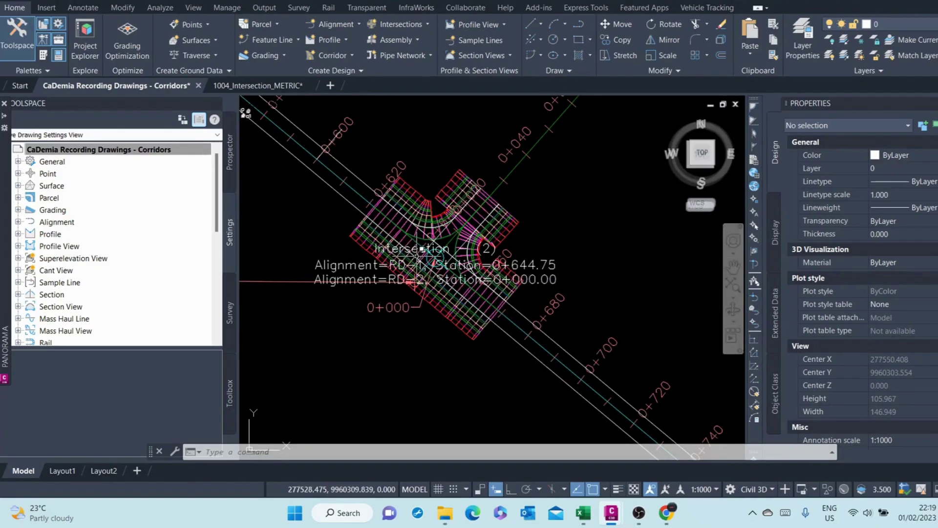
Step: Examine the intersection corridor around both curb returns, where the shoulder return regions meet the RD-1 and RD-2 regions
scroll(454, 201, up, 4)
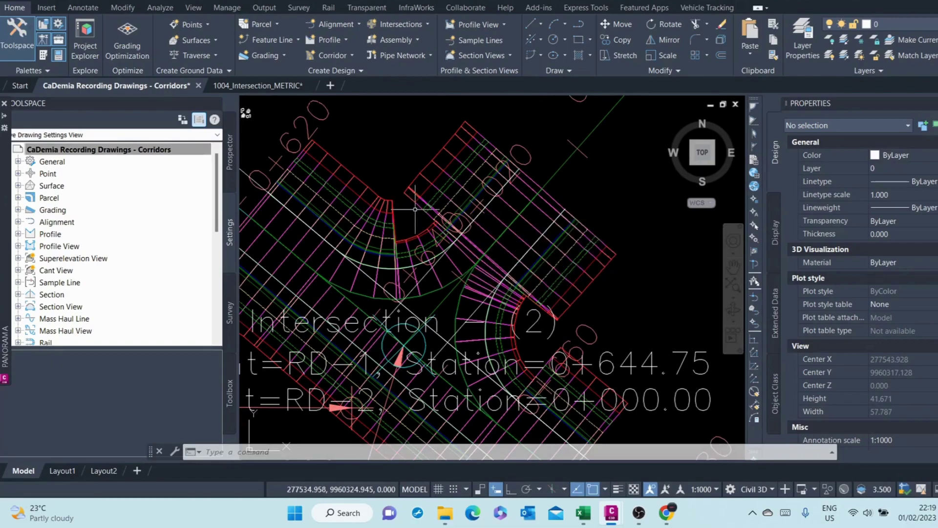
scroll(436, 223, down, 4)
scroll(436, 222, up, 6)
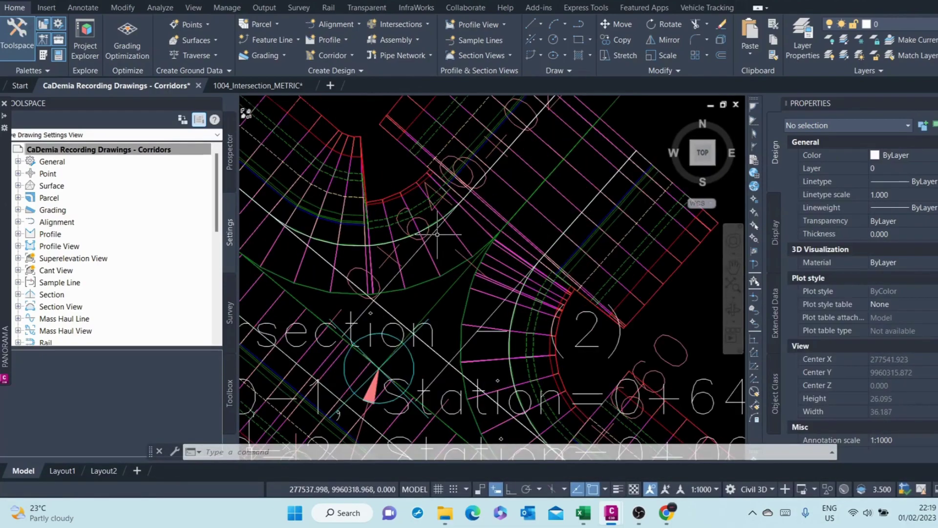
scroll(424, 207, down, 4)
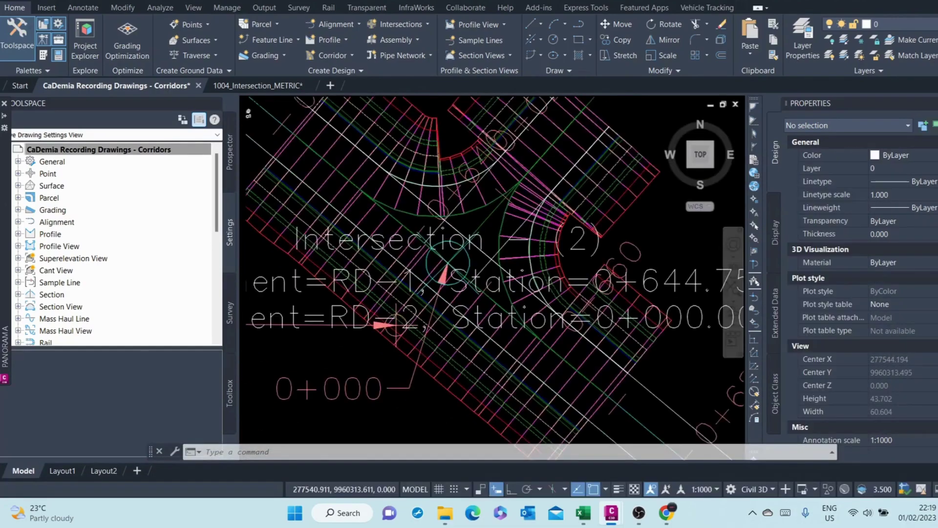
scroll(488, 245, up, 6)
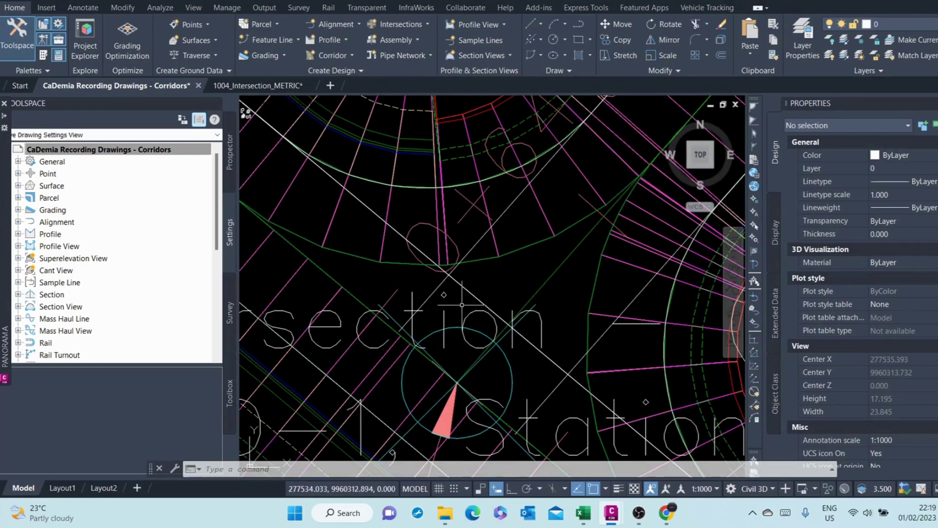
scroll(462, 304, down, 2)
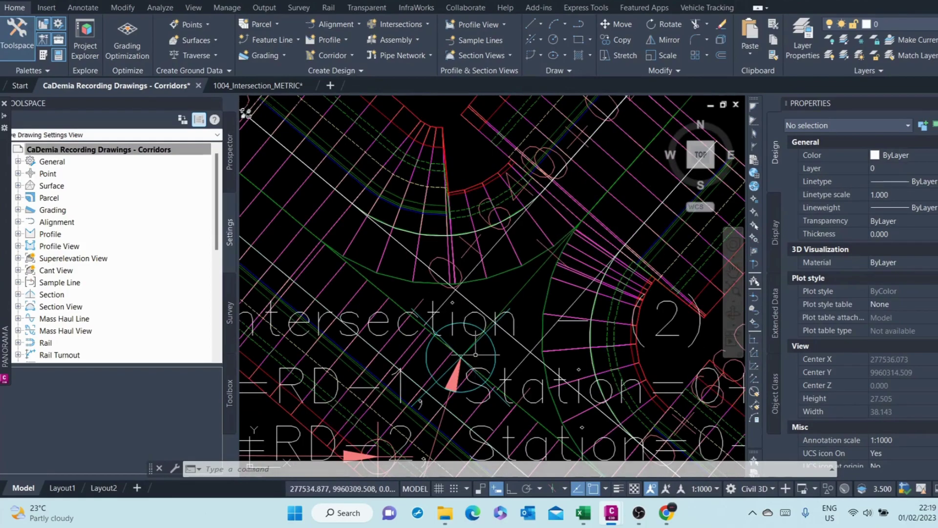
scroll(614, 337, down, 4)
scroll(608, 342, up, 4)
scroll(488, 292, down, 4)
scroll(488, 291, up, 4)
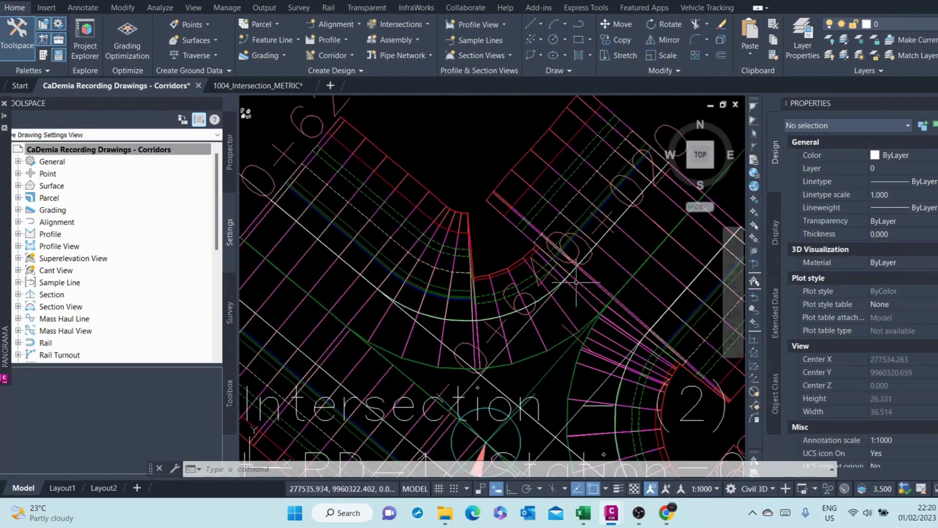
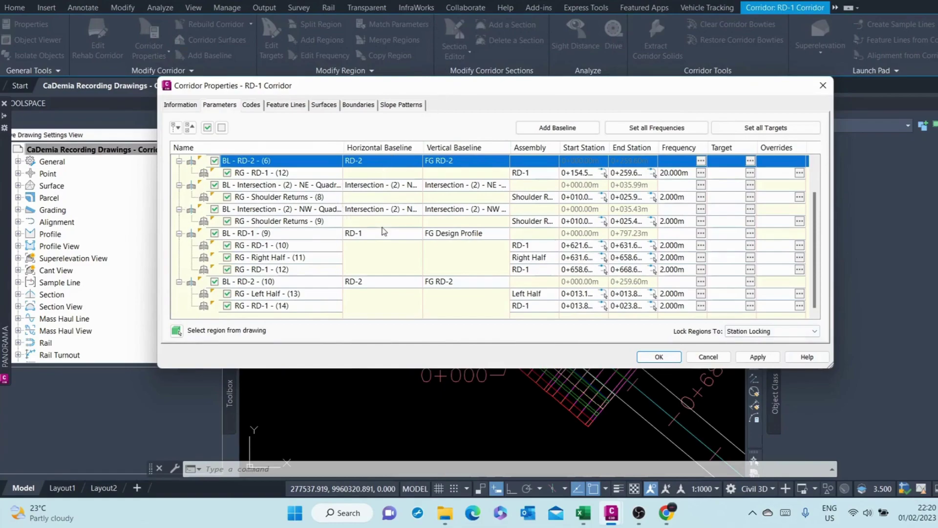
Step: Check the vertical baseline profile of the intersection's NE quadrant baseline and locate that highlighted baseline in the drawing
click(431, 187)
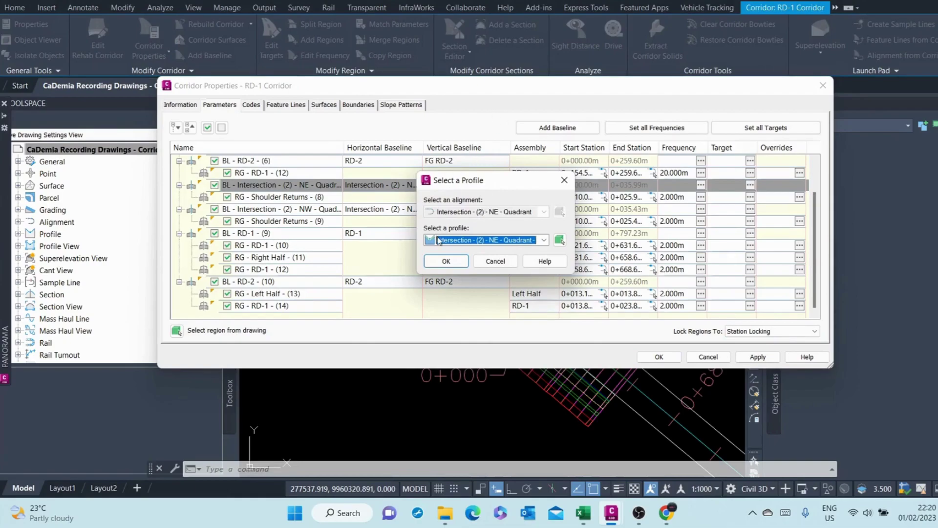
click(446, 262)
mouse_move(477, 90)
mouse_down()
mouse_move(564, 188)
mouse_move(565, 364)
mouse_move(554, 414)
mouse_move(551, 315)
mouse_move(440, 252)
mouse_move(656, 356)
mouse_up()
drag(493, 360, 812, 234)
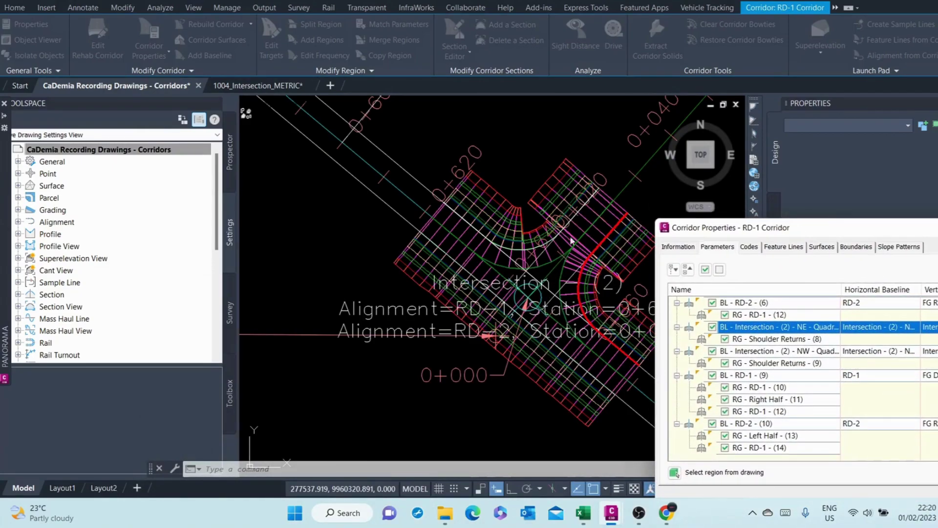
drag(823, 231, 476, 182)
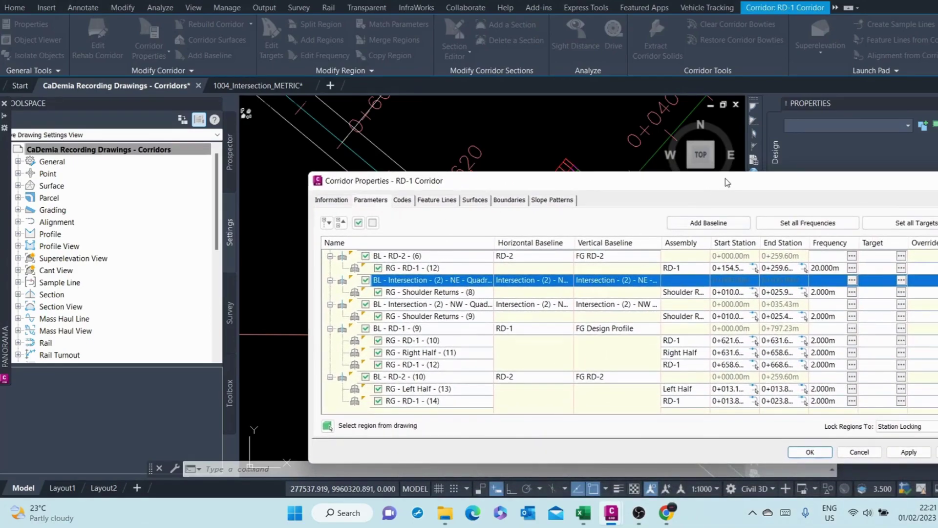
drag(726, 182, 547, 157)
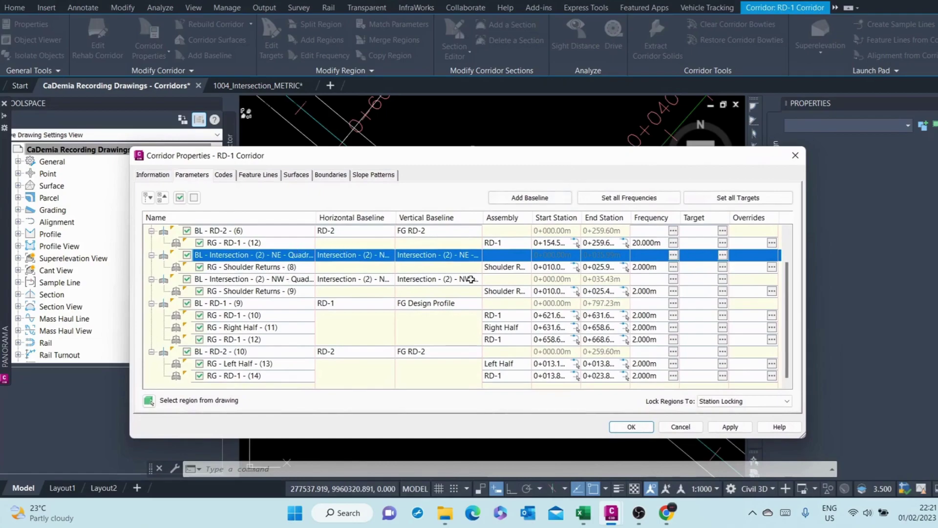
Step: In the target mapping of region RG - Shoulder Returns - (8), clear all offset targets from ShoulderExtendAll's Shoulder Width Target
click(722, 267)
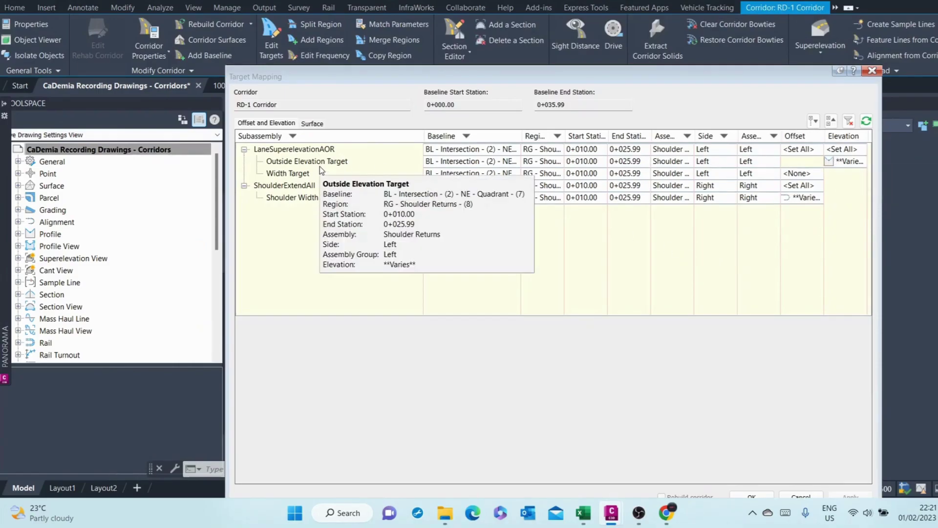
click(812, 201)
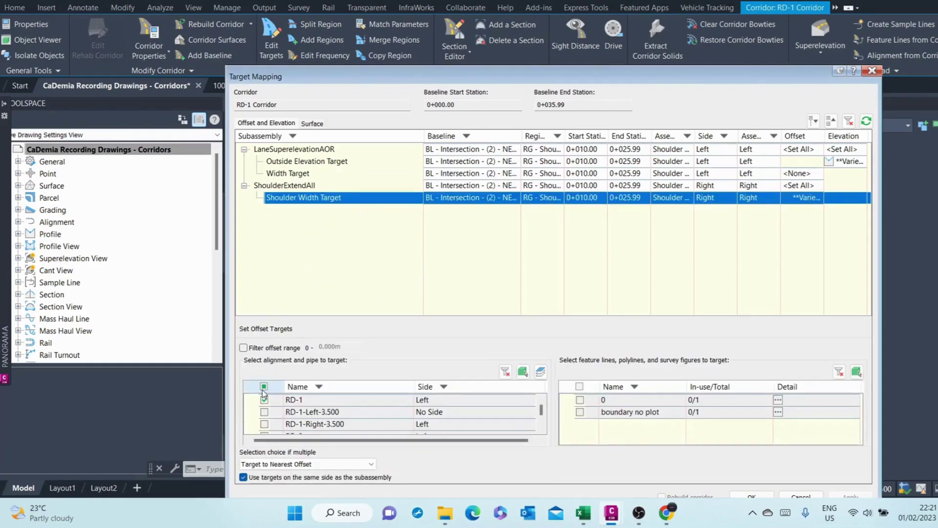
click(264, 387)
click(263, 387)
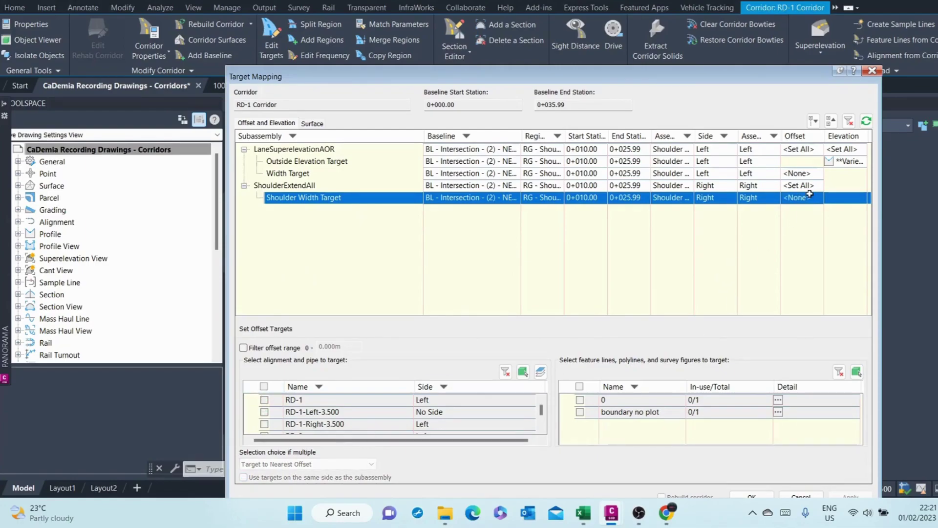
Step: Accept the target mapping of region RG - Shoulder Returns - (8) and rebuild the corridor to apply it
click(304, 174)
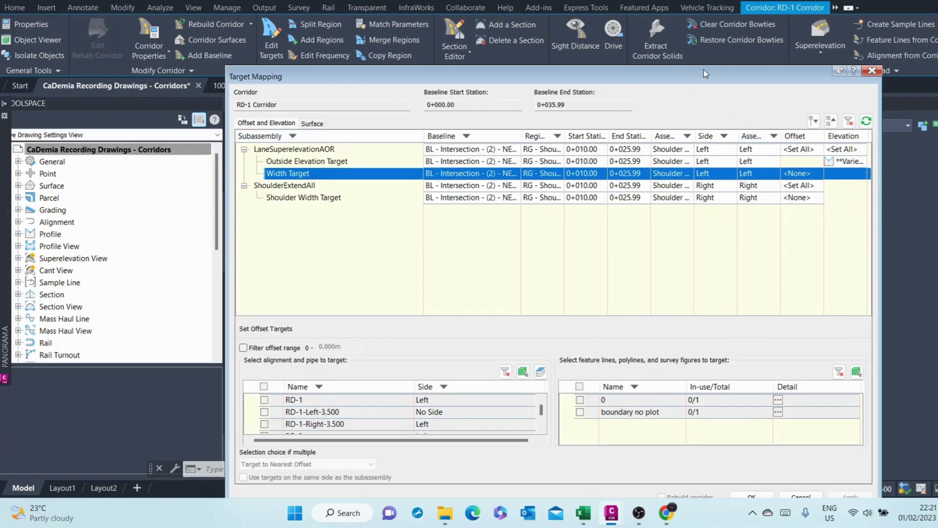
mouse_move(704, 70)
mouse_down()
mouse_move(702, 125)
mouse_move(792, 137)
mouse_move(644, 105)
mouse_move(648, 16)
mouse_move(679, 10)
mouse_up()
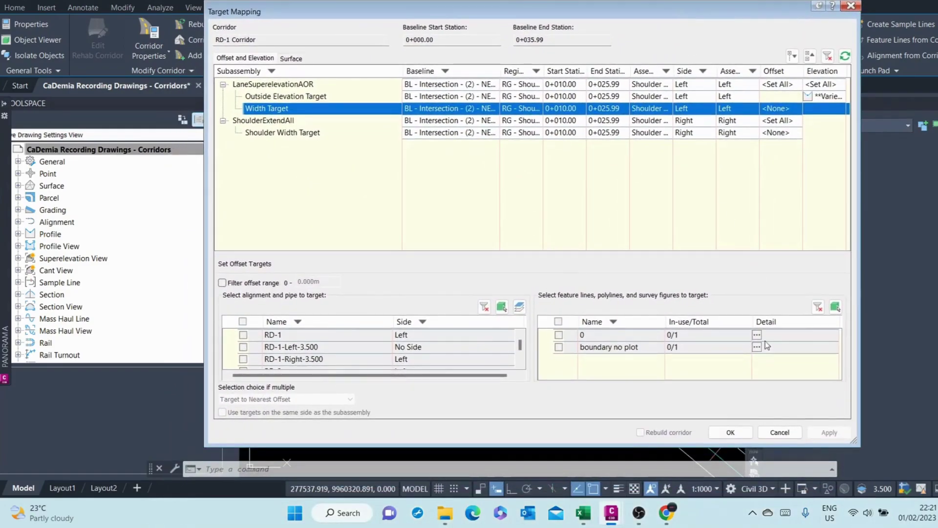
click(738, 431)
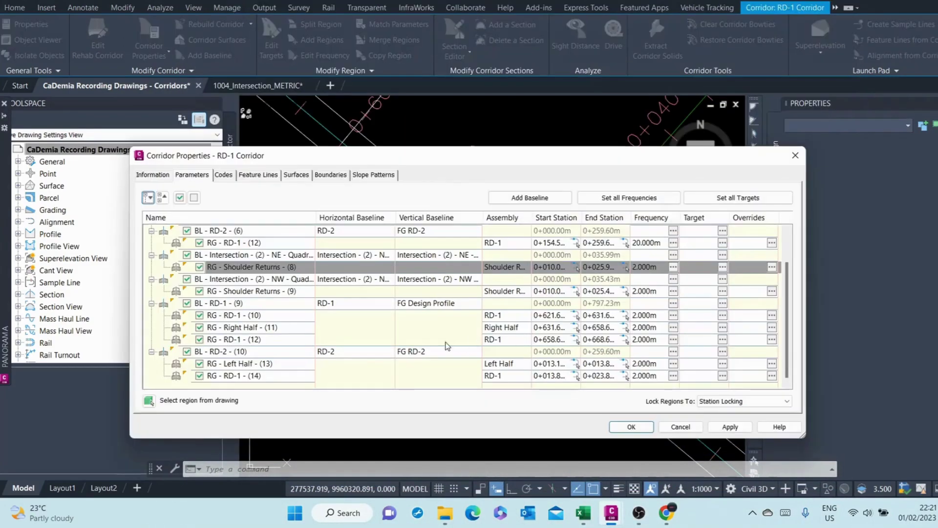
drag(427, 156, 354, 182)
click(559, 452)
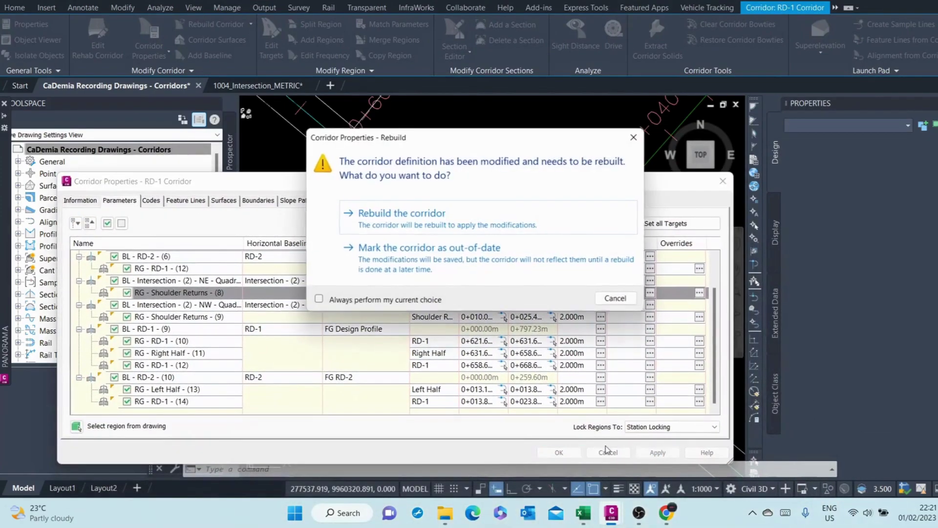
click(420, 212)
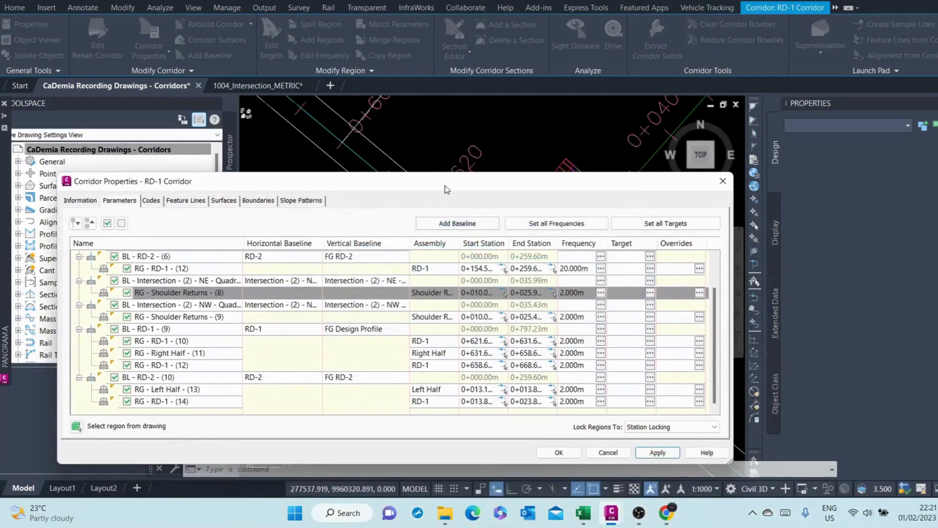
drag(448, 181, 530, 399)
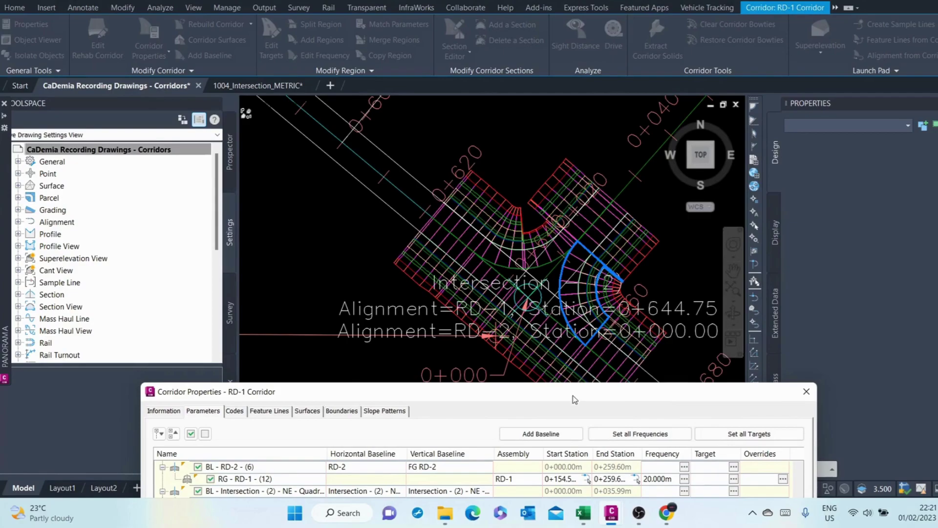
Step: In the target mapping of region RG - Shoulder Returns - (9), clear all offset targets from ShoulderExtendAll's Shoulder Width Target and accept it
drag(573, 395, 703, 155)
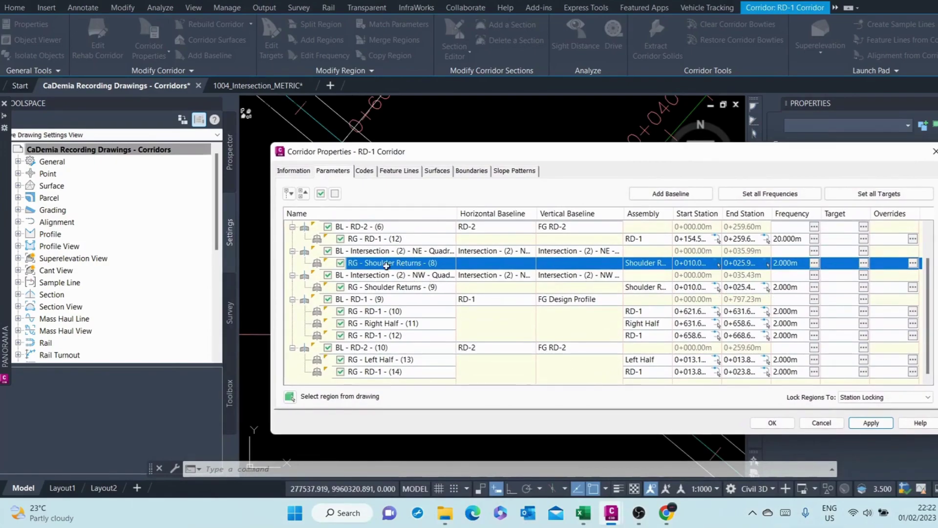
click(361, 287)
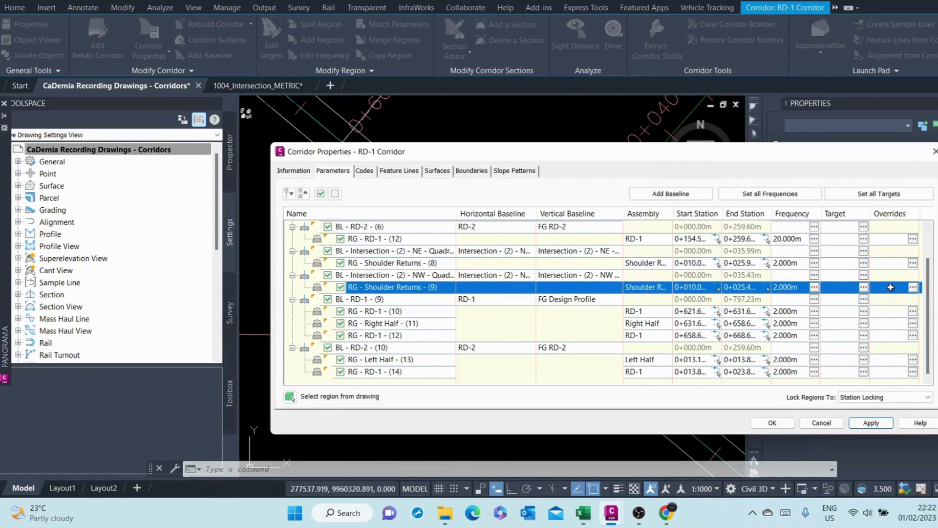
click(863, 287)
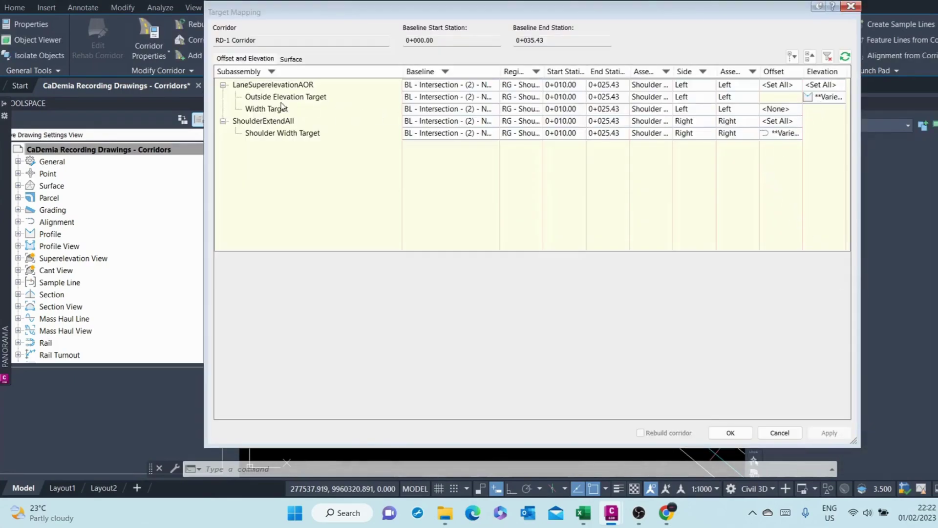
click(781, 134)
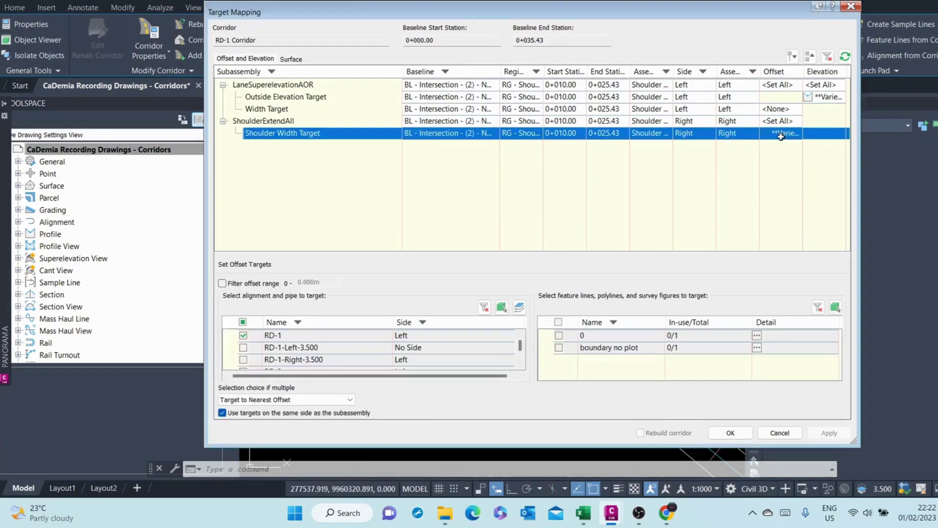
click(243, 322)
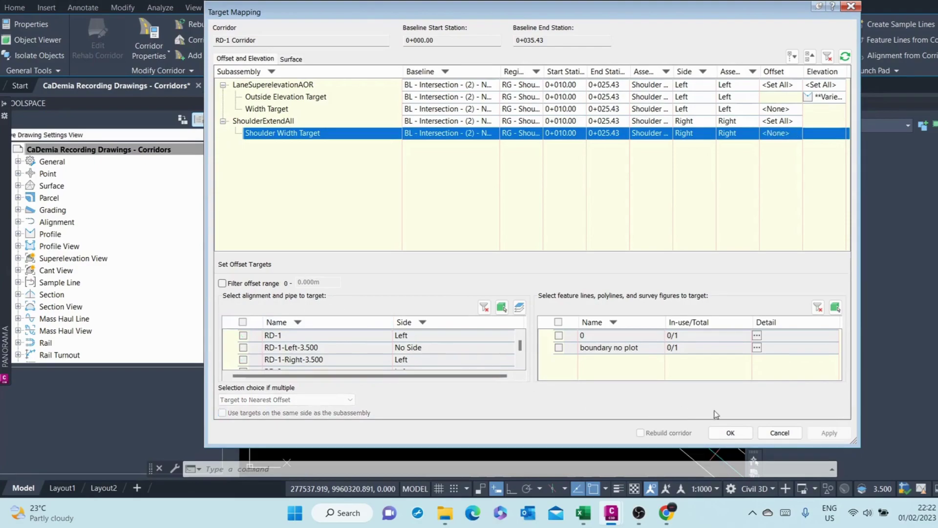
click(730, 433)
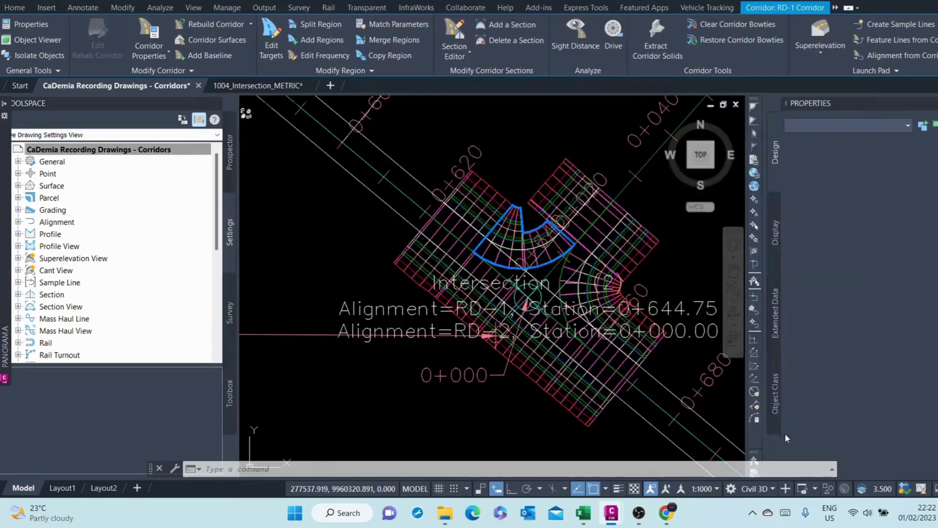
Step: Apply the changed RG - Shoulder Returns - (9) targets by rebuilding the corridor, and close its properties
click(872, 423)
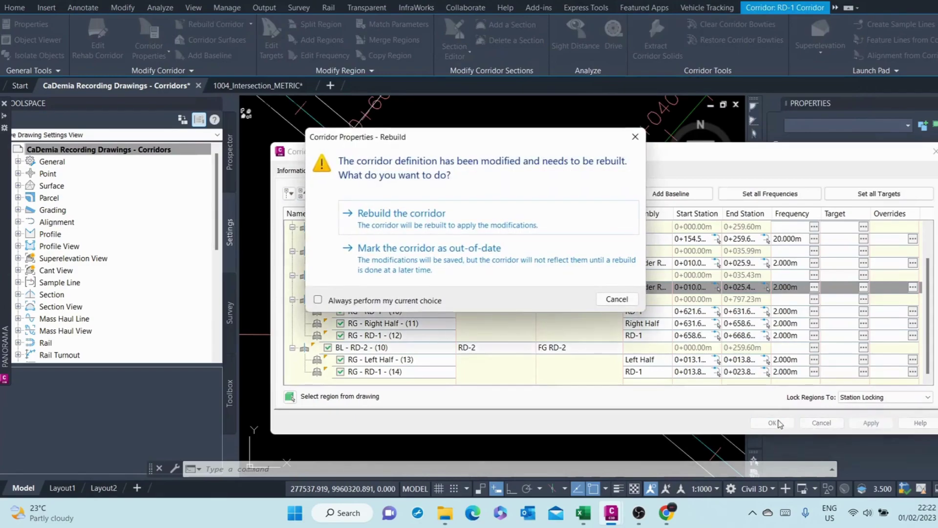
click(394, 227)
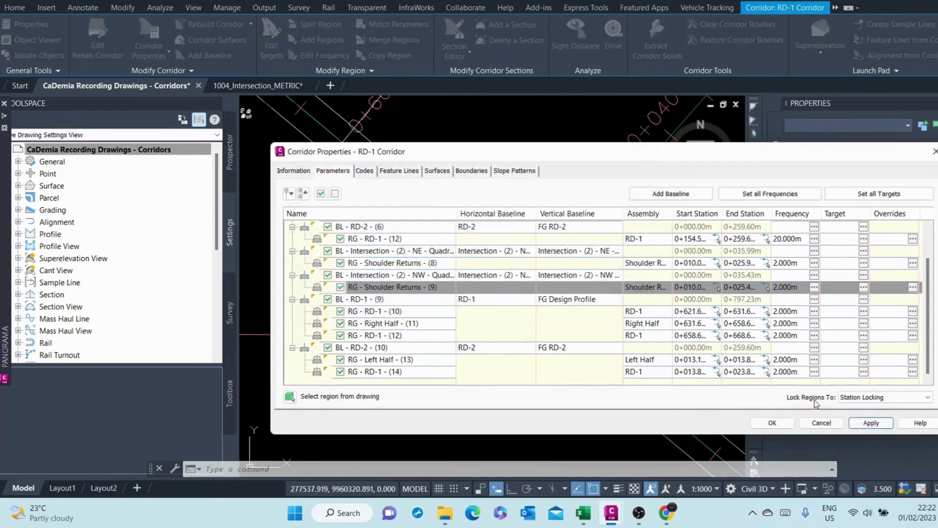
click(778, 422)
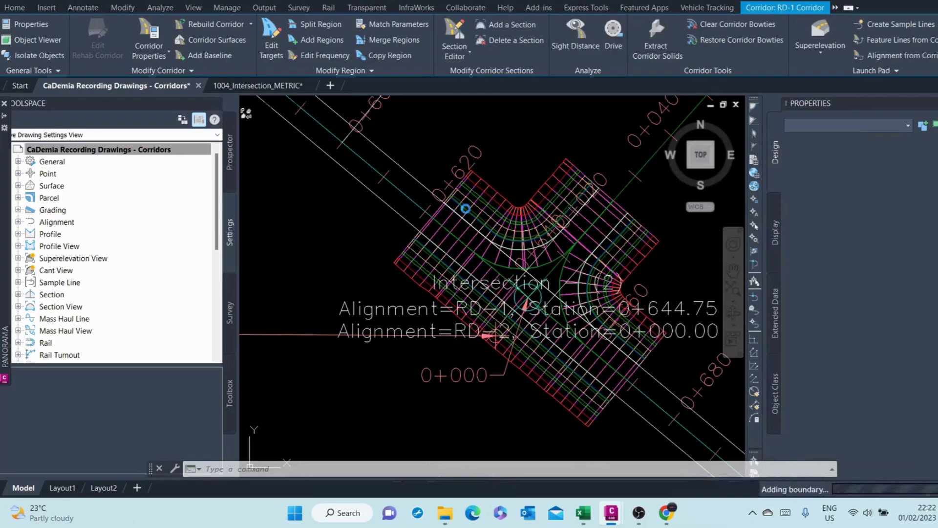
Step: Examine the rebuilt intersection corridor in plan, around both curb returns and the centre of the junction
scroll(508, 229, up, 1)
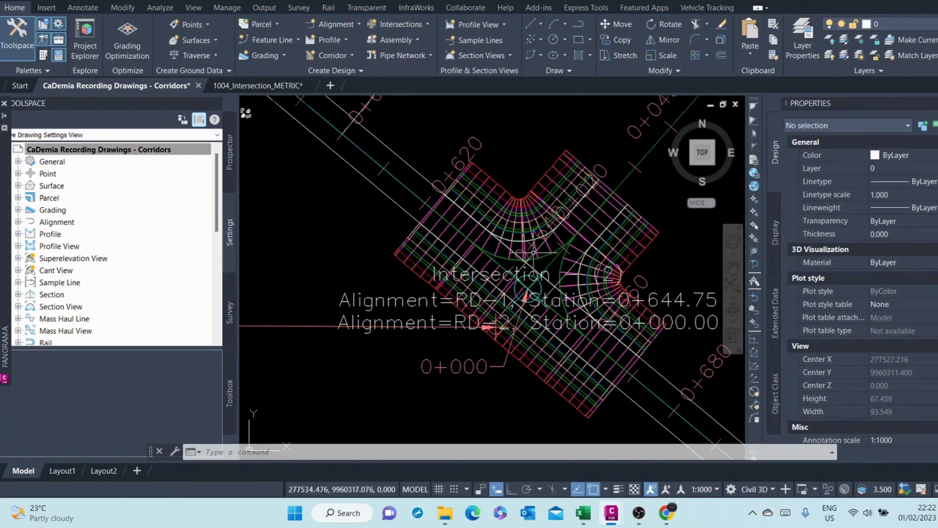
scroll(543, 267, up, 5)
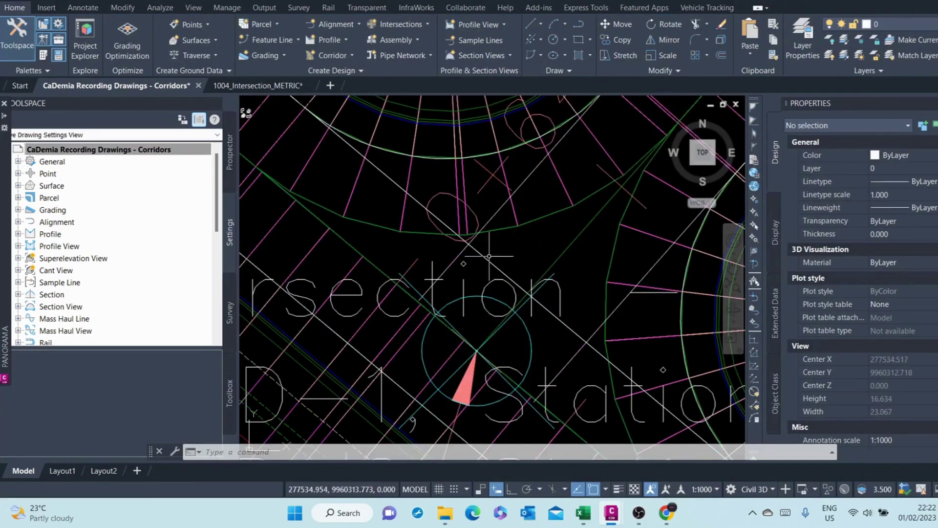
scroll(473, 292, down, 2)
scroll(474, 292, down, 4)
scroll(452, 269, up, 4)
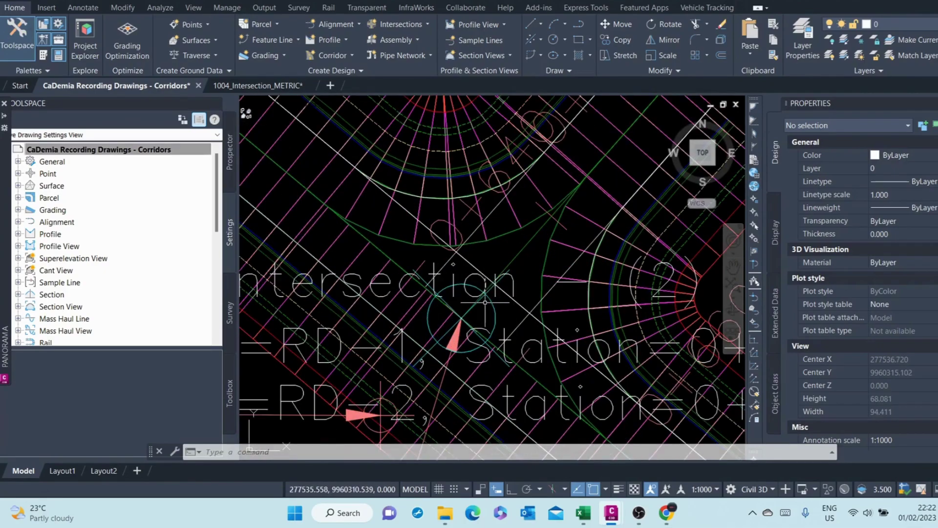
scroll(452, 269, down, 2)
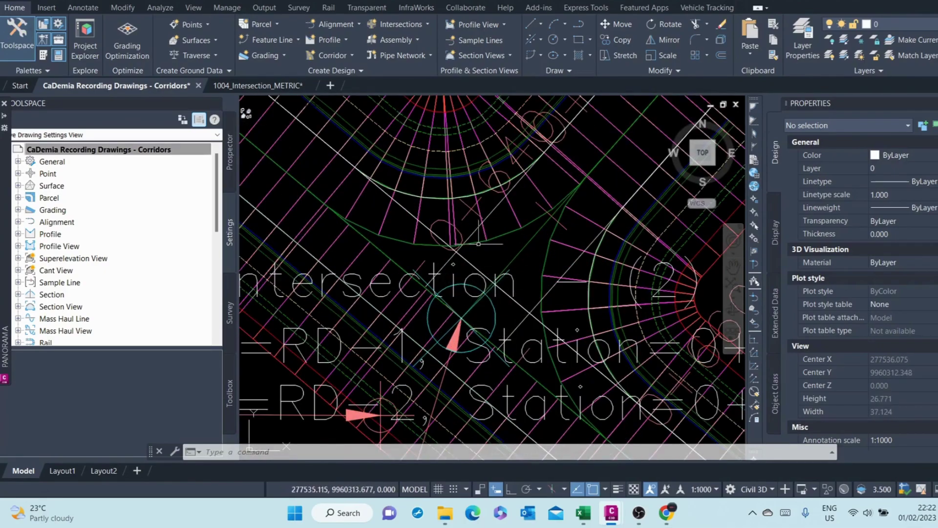
scroll(474, 237, down, 2)
scroll(505, 298, up, 4)
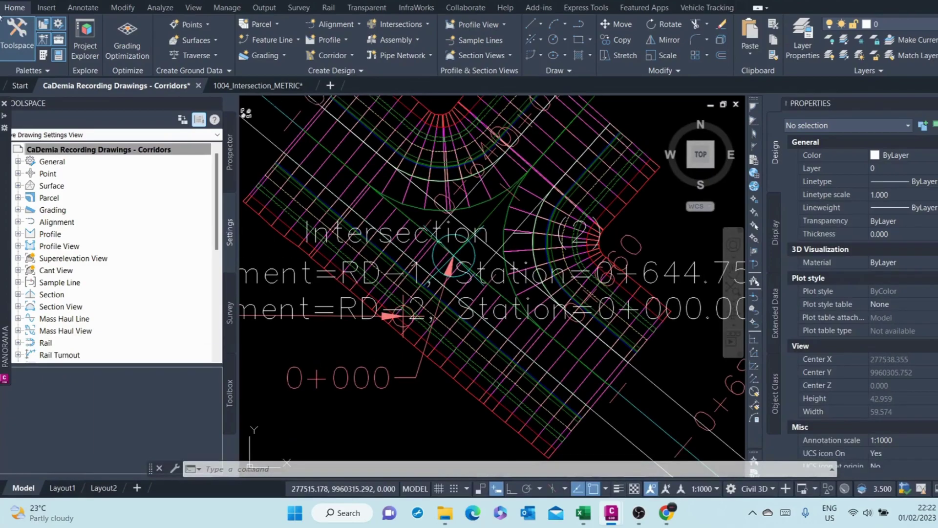
Step: Hide the Toolspace and Properties palettes to enlarge the drawing area around the intersection
click(19, 46)
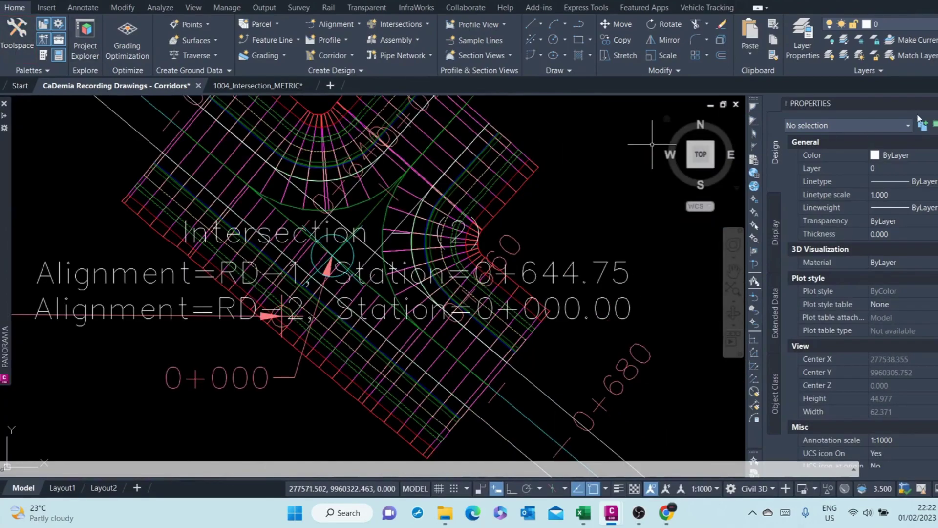
key(ctrl+1)
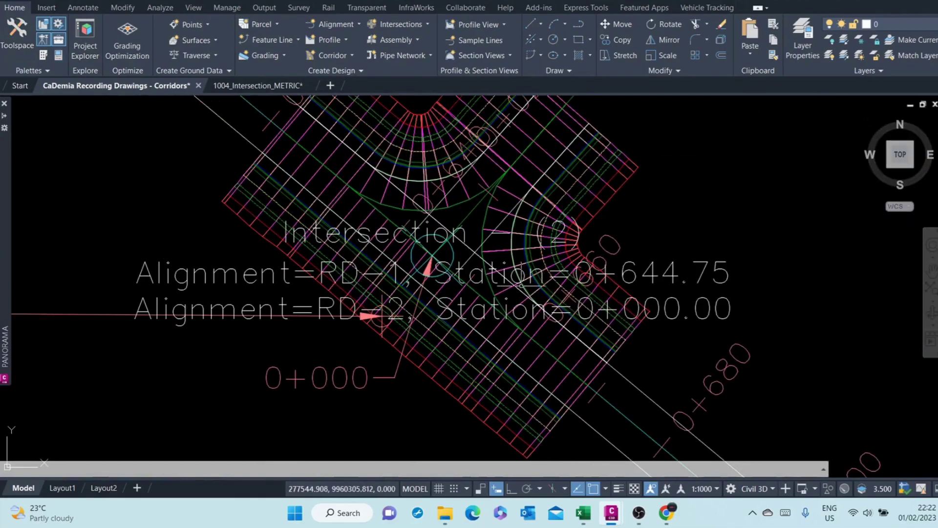
scroll(462, 230, down, 2)
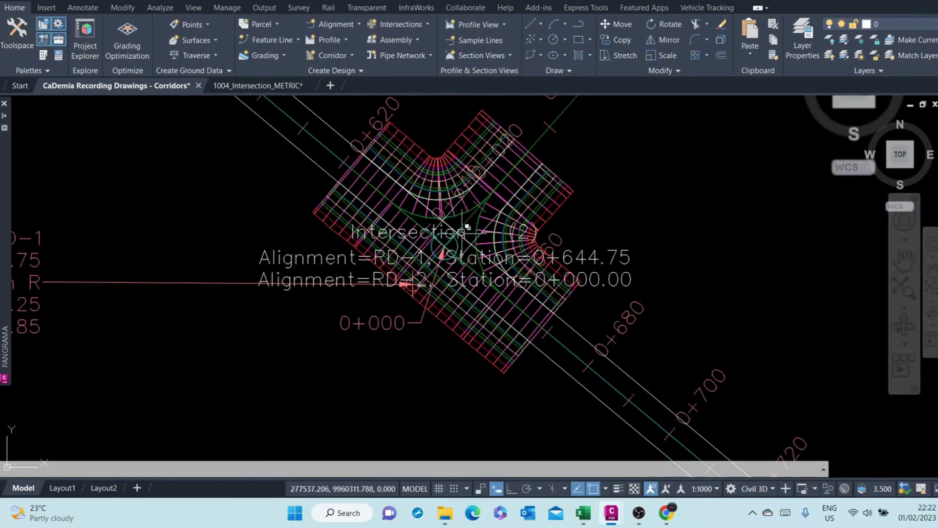
Step: Select the RD-1 corridor and inspect the intersection in the tilted top-front view, checking the area between the curb returns and RD-1
click(414, 176)
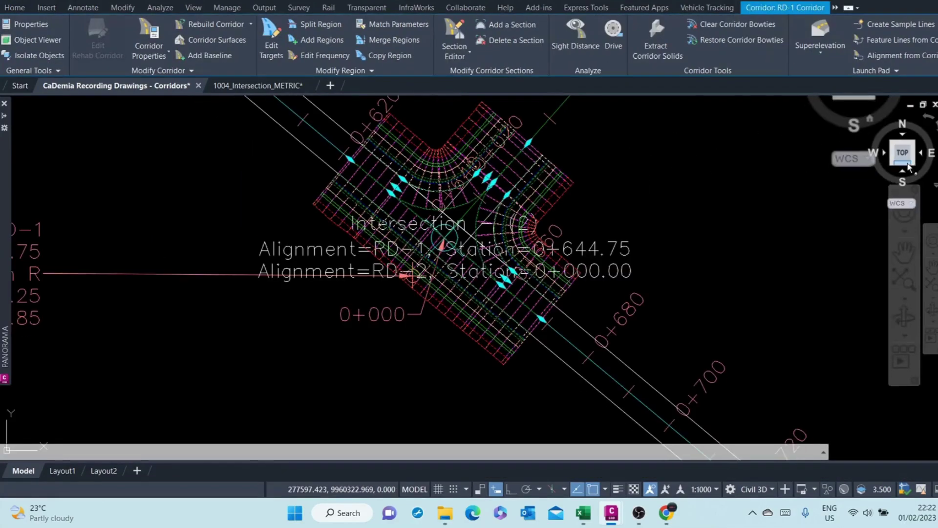
scroll(523, 310, down, 10)
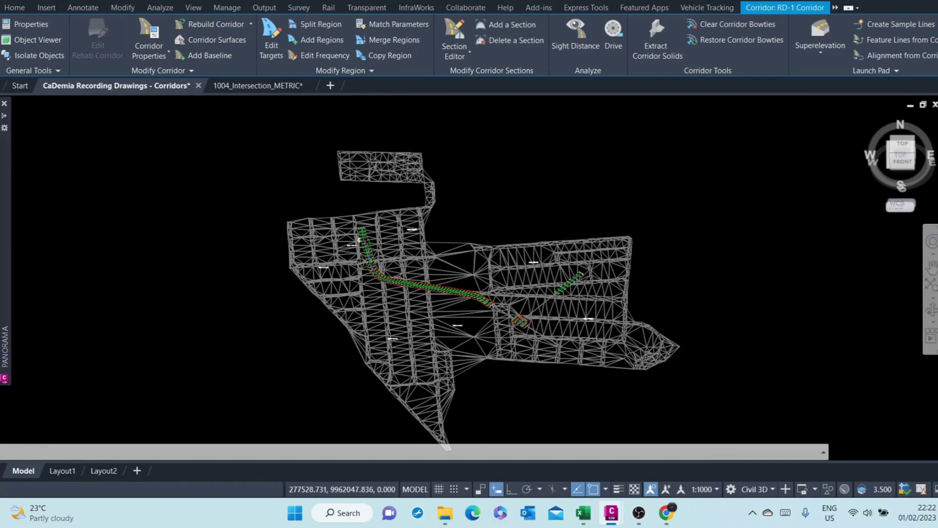
scroll(516, 326, up, 8)
scroll(517, 325, up, 2)
scroll(536, 302, up, 6)
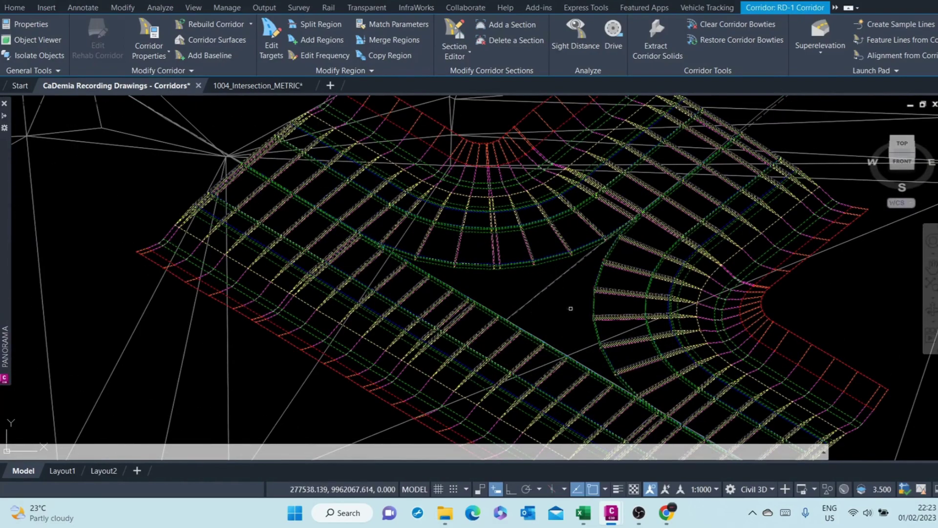
scroll(578, 319, up, 4)
scroll(609, 256, down, 3)
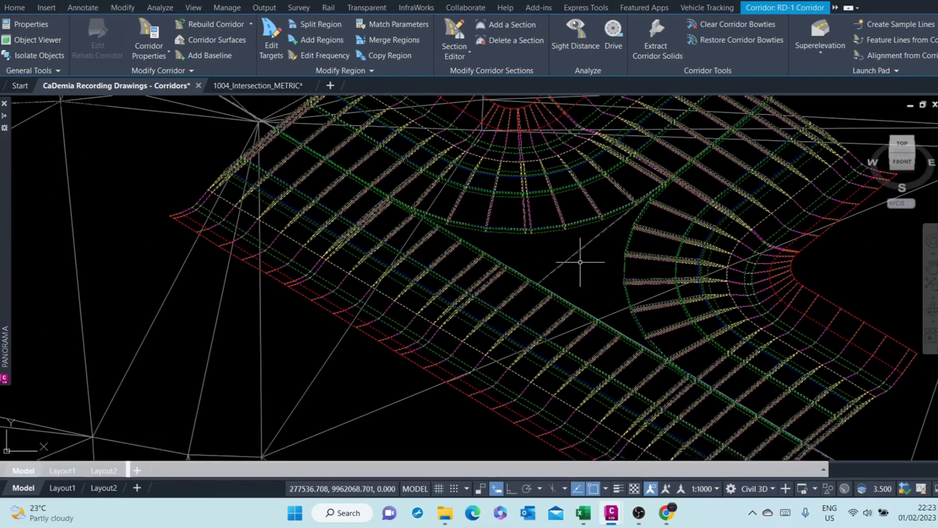
scroll(398, 253, down, 5)
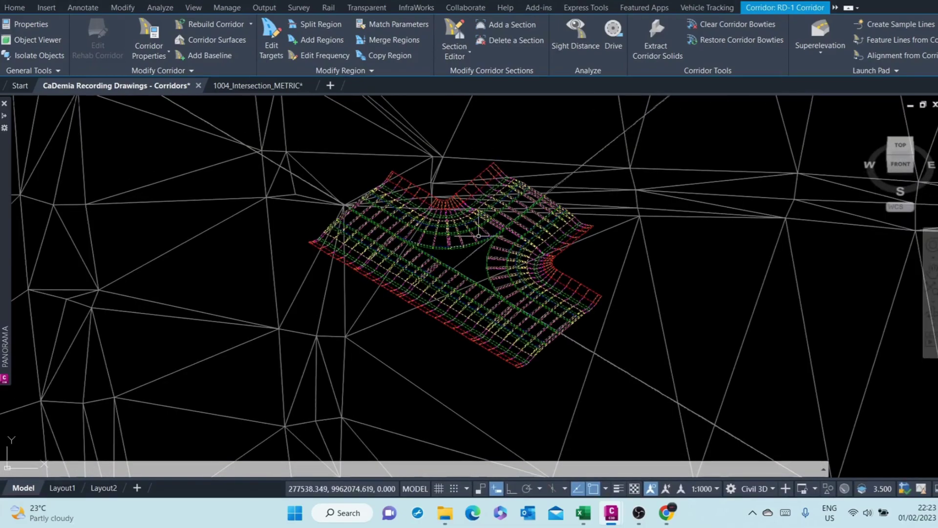
scroll(476, 240, up, 4)
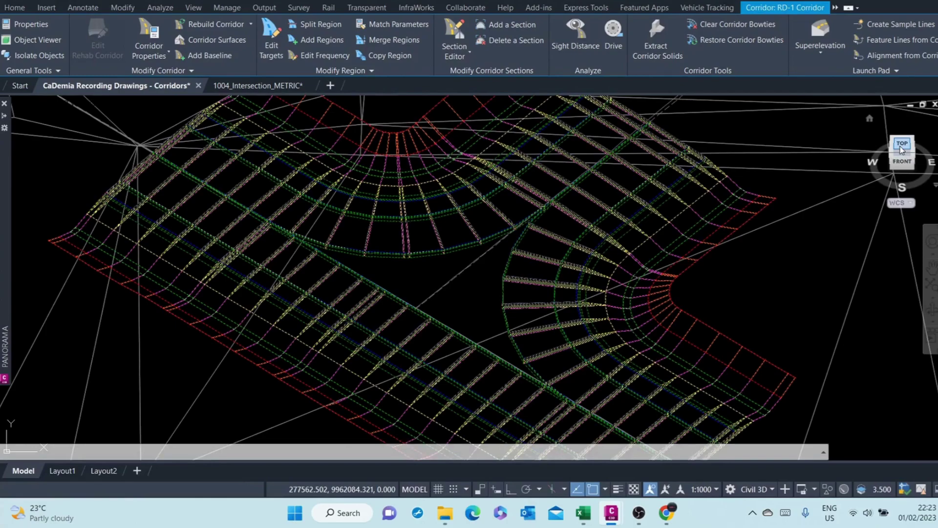
Step: Restore the top view, deselect the corridor and frame the RD-1/RD-2 intersection up close
click(901, 145)
scroll(522, 196, down, 3)
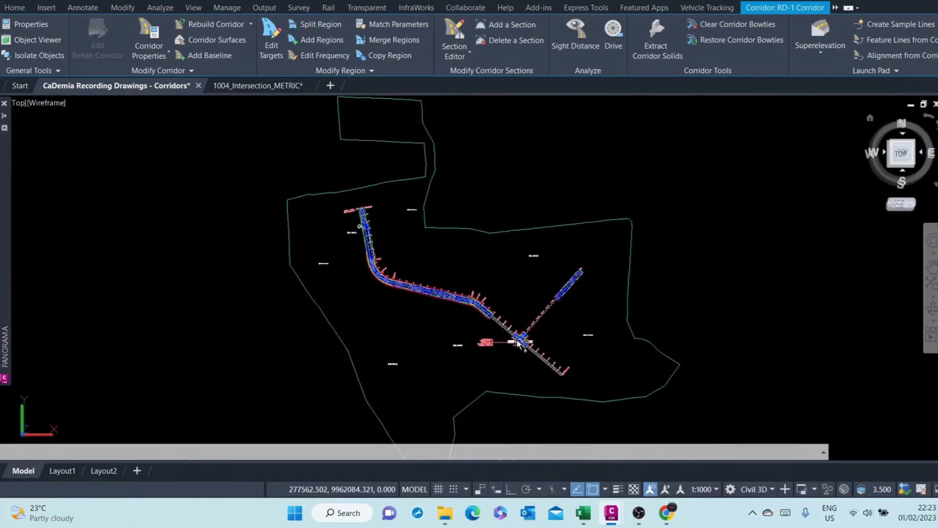
scroll(521, 346, up, 4)
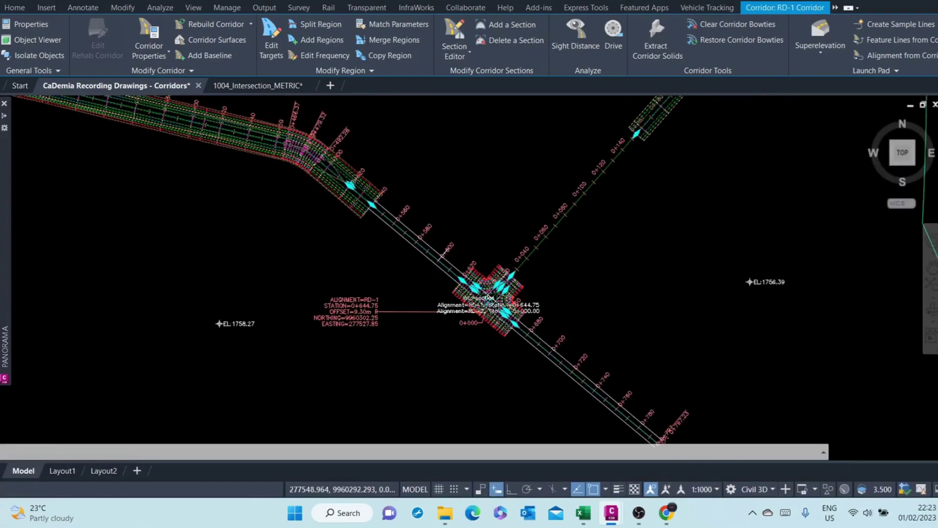
scroll(491, 277, up, 2)
key(Escape)
scroll(490, 277, up, 5)
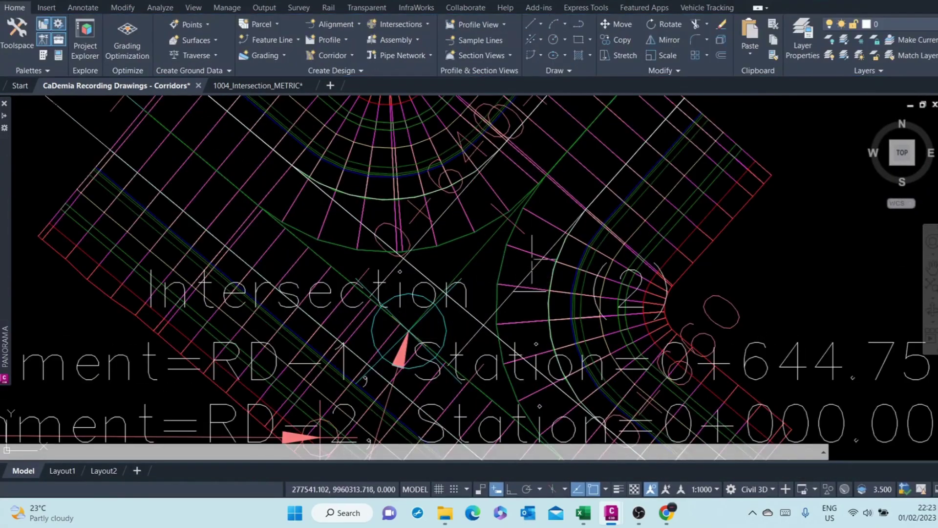
Step: Split the north-east curb return region RG - Shoulder Returns - (8) near its middle, at about station 0+019.50
click(527, 253)
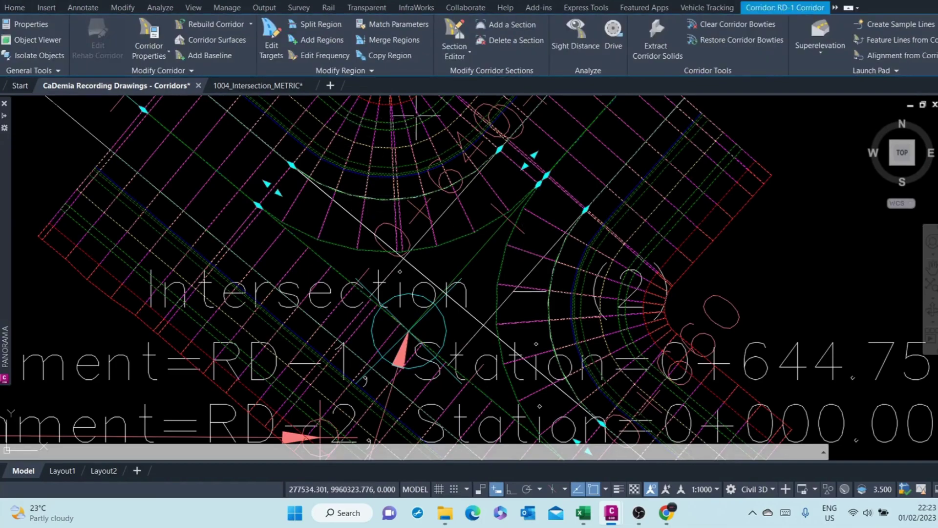
click(320, 24)
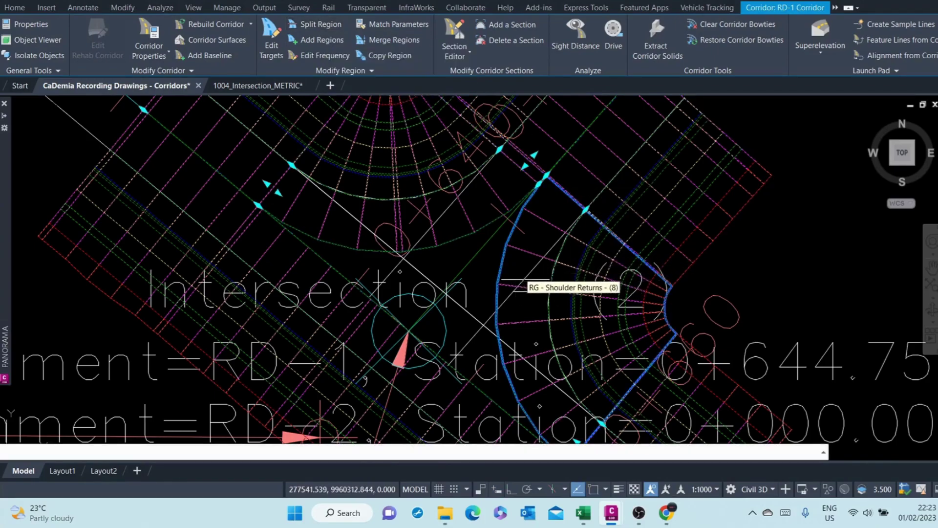
click(521, 280)
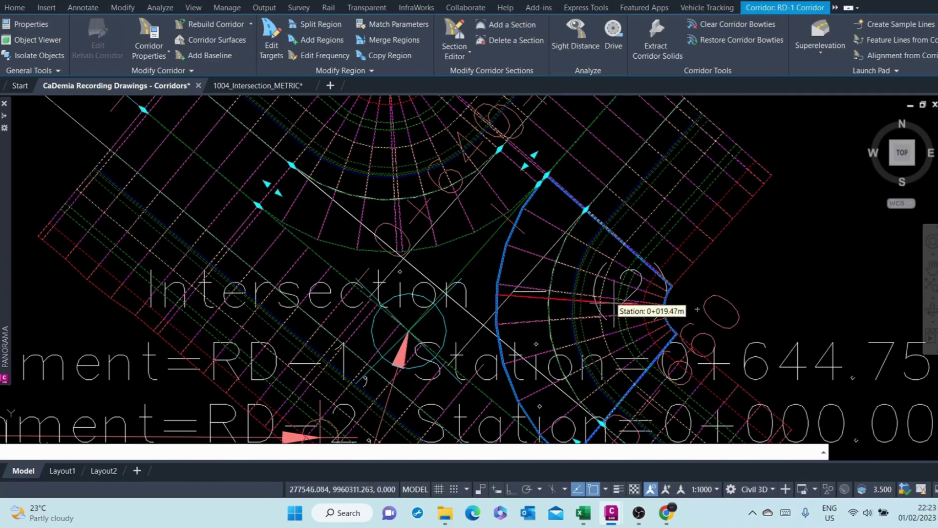
click(664, 306)
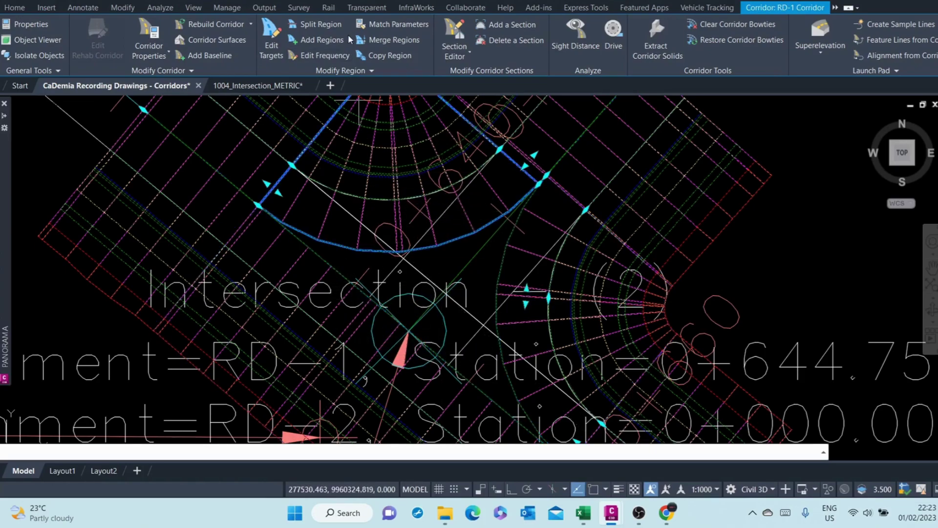
Step: Split the north-west curb return region RG - Shoulder Returns - (9) at about station 0+017.71, then end the command and deselect the corridor
click(320, 40)
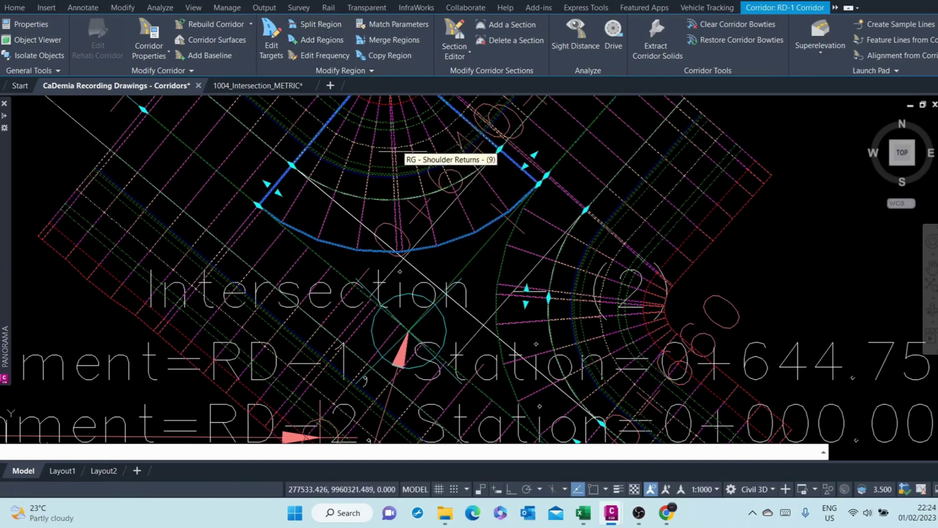
click(412, 144)
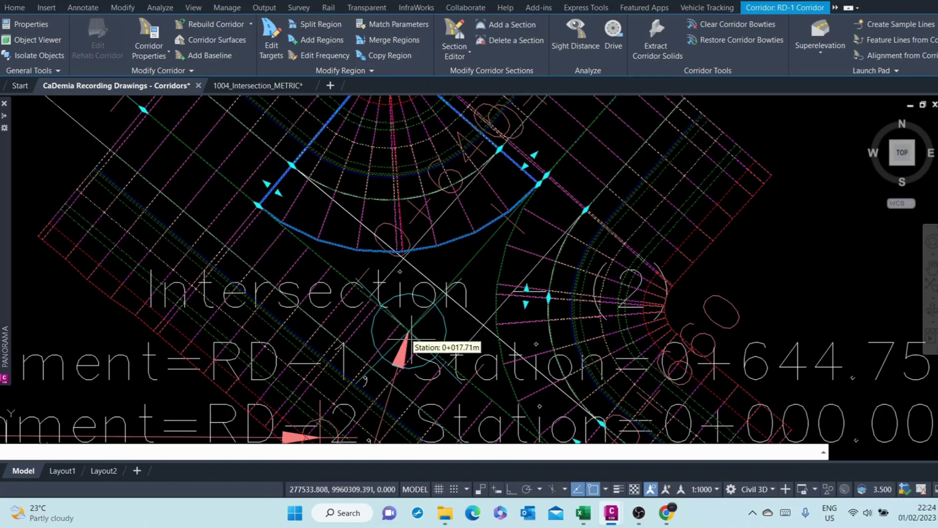
click(408, 333)
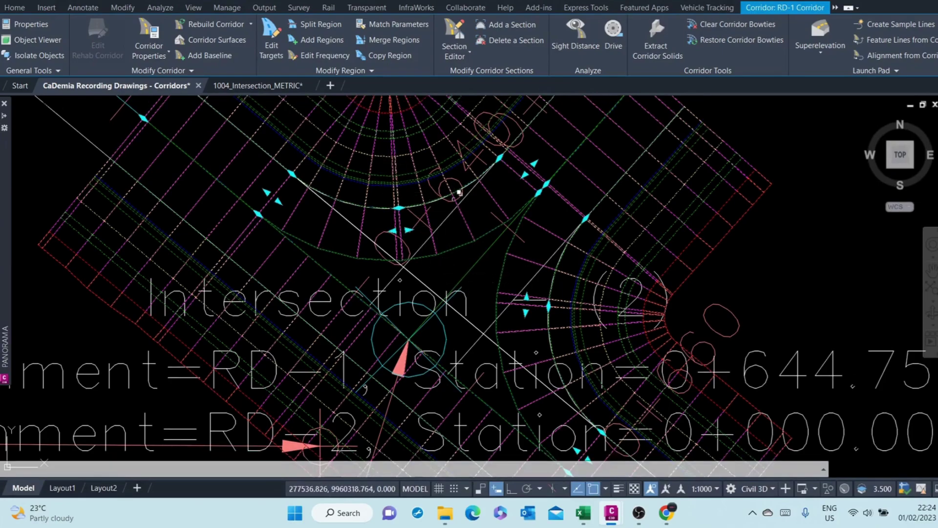
scroll(491, 262, down, 5)
scroll(491, 262, up, 5)
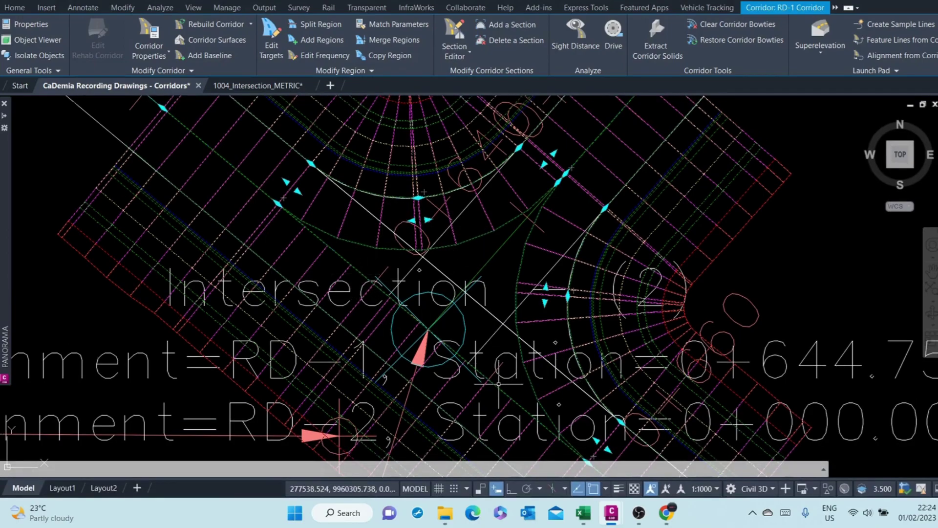
scroll(519, 288, down, 4)
key(Escape)
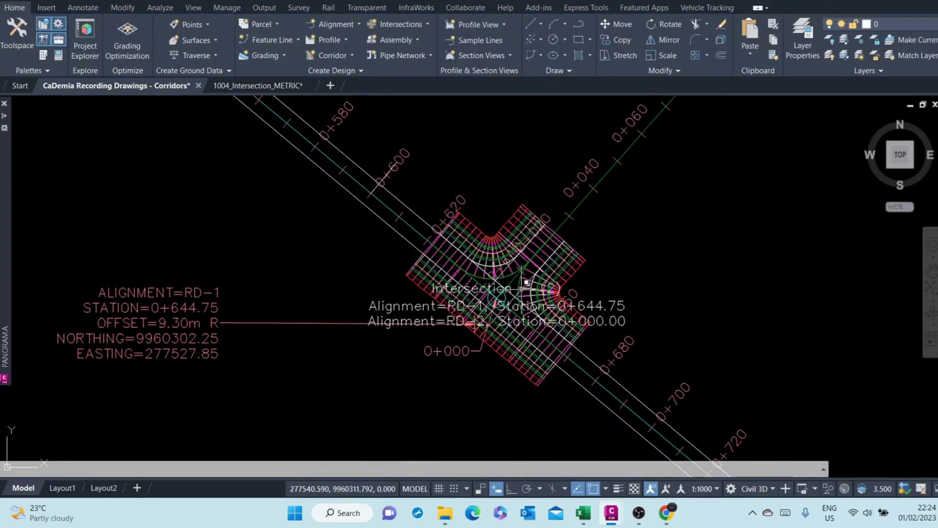
scroll(523, 290, up, 2)
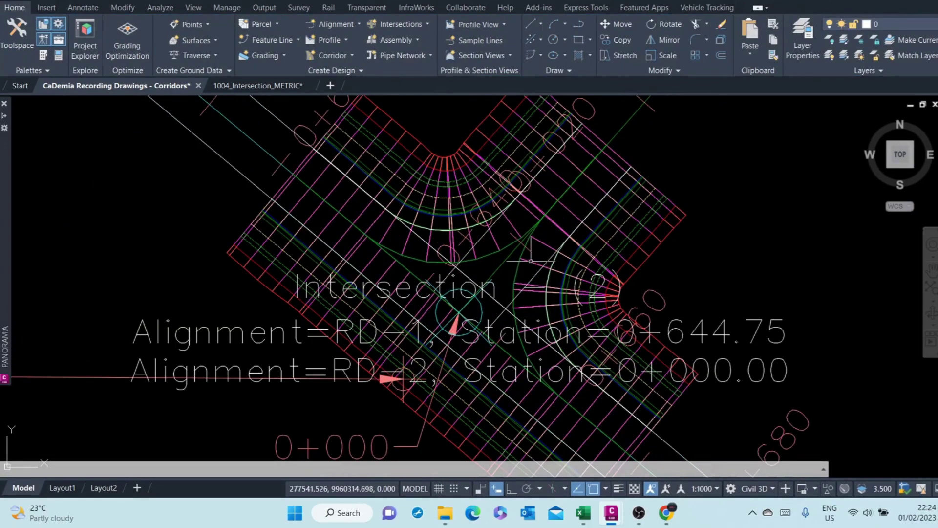
click(529, 266)
right_click(531, 266)
click(596, 349)
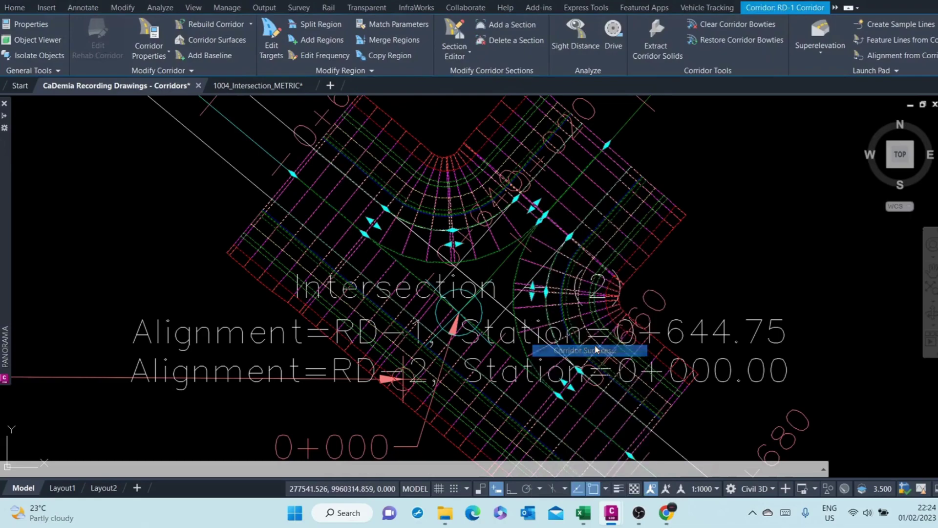
click(932, 155)
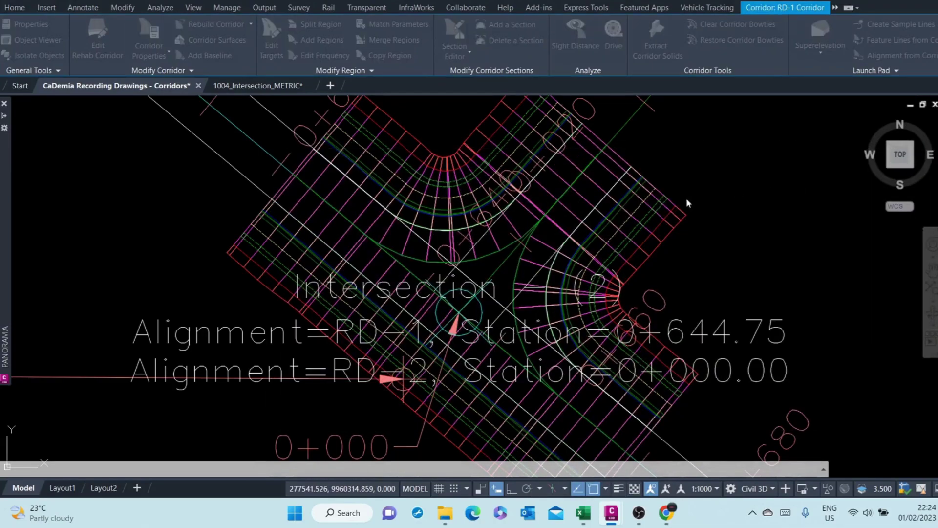
Step: Open the RD-1 corridor's properties at its baseline and region parameters and locate region RG - Shoulder Returns - (8) in the drawing
click(532, 263)
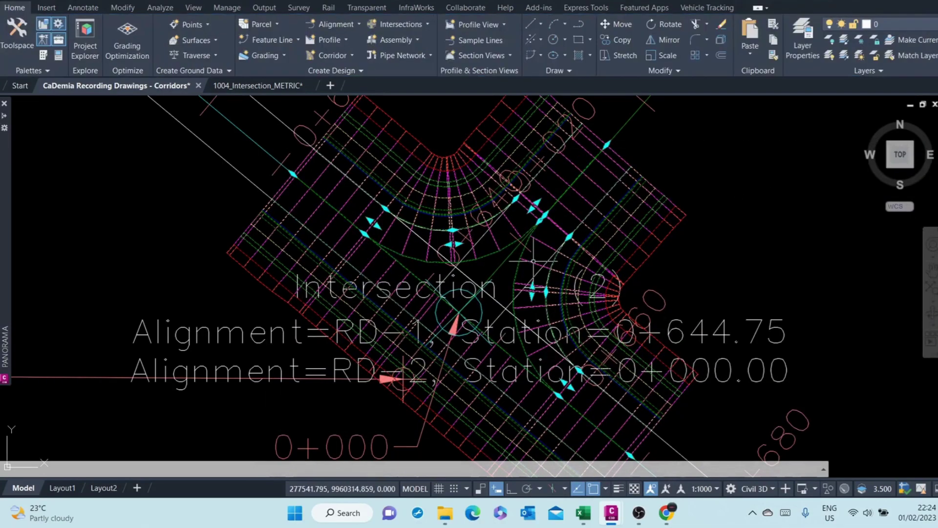
right_click(534, 261)
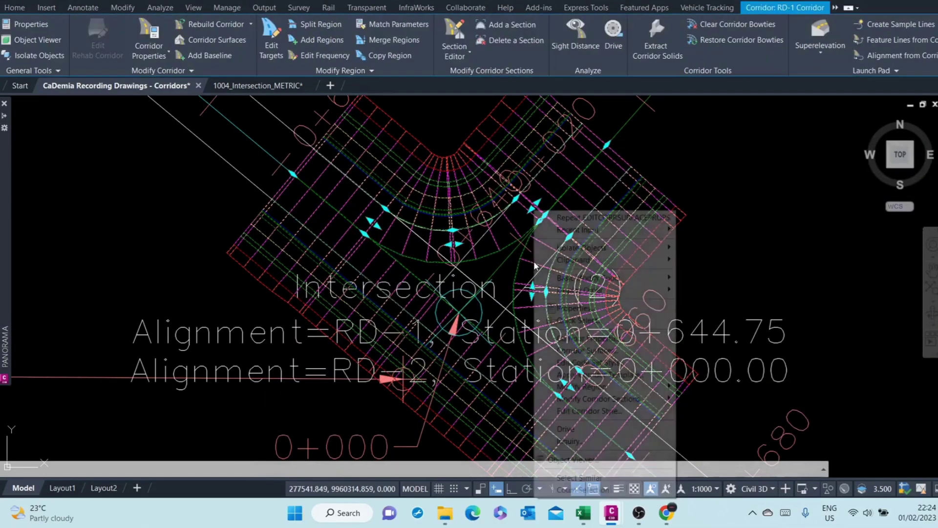
click(590, 338)
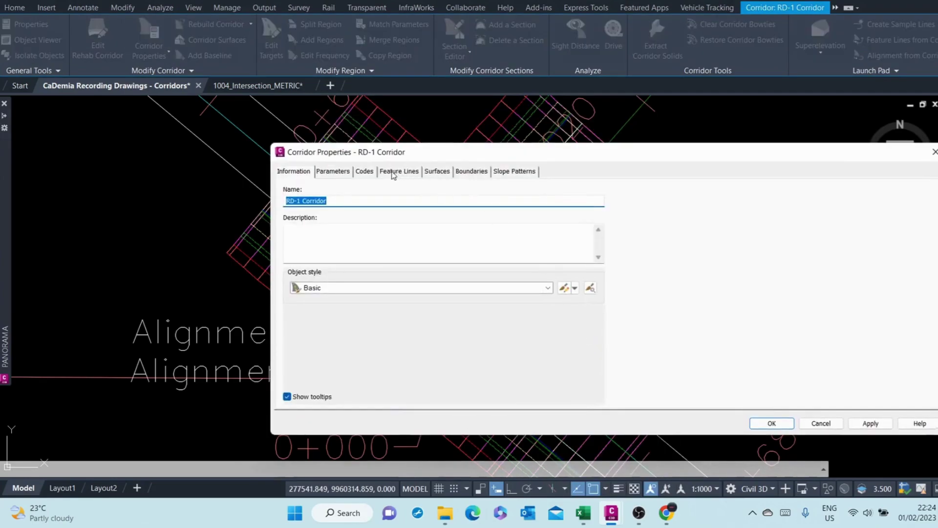
click(338, 172)
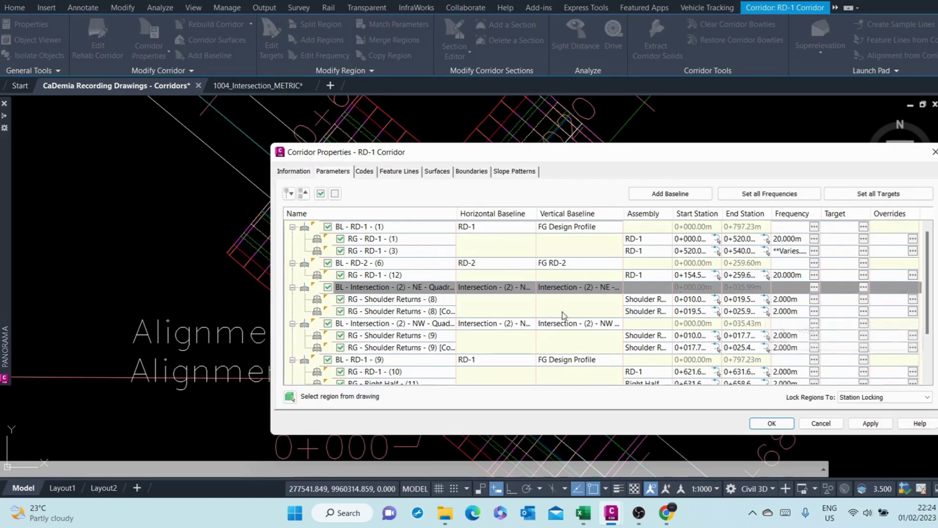
click(406, 300)
mouse_move(493, 152)
mouse_down()
mouse_move(578, 300)
mouse_move(651, 398)
mouse_move(647, 416)
mouse_up()
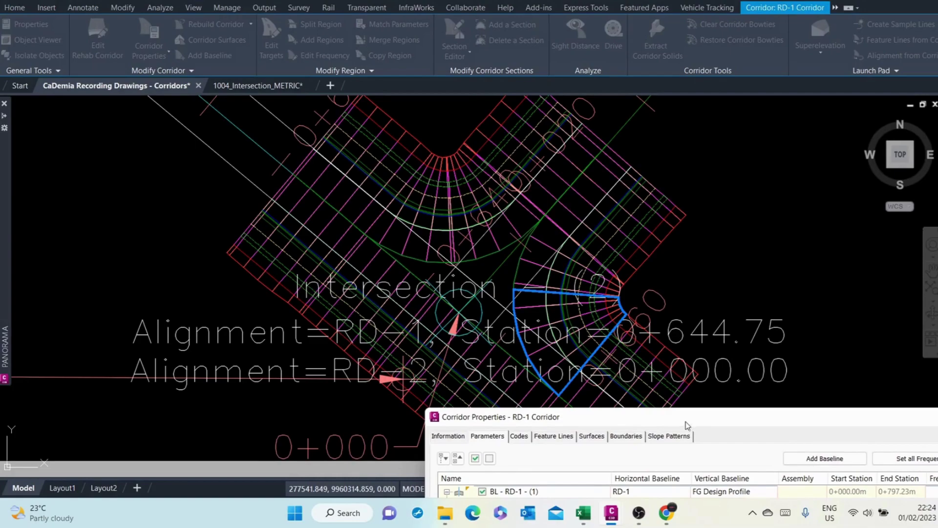
mouse_move(687, 425)
mouse_down()
mouse_move(592, 368)
mouse_move(418, 141)
mouse_up()
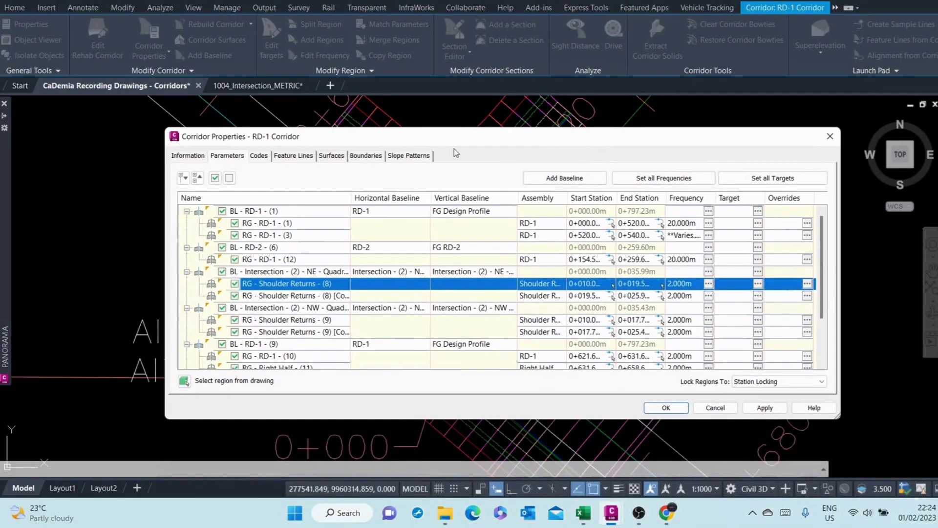
Step: Open the target mapping of RG - Shoulder Returns - (8) and set the lane's Width Target to alignment RD-1
click(758, 284)
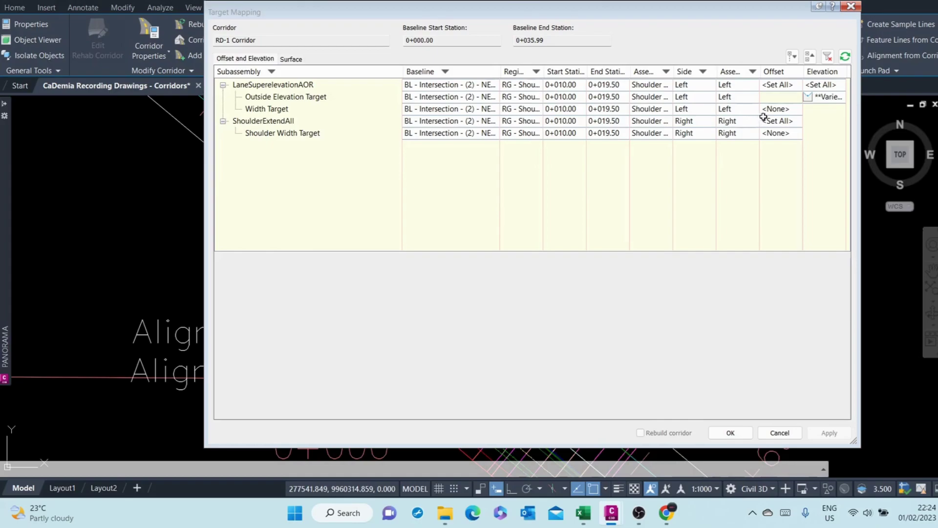
click(778, 109)
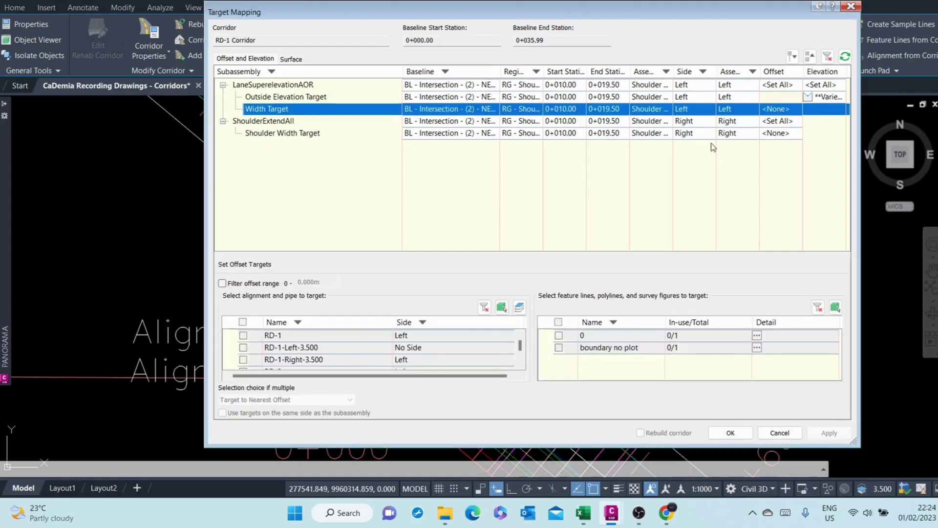
click(243, 335)
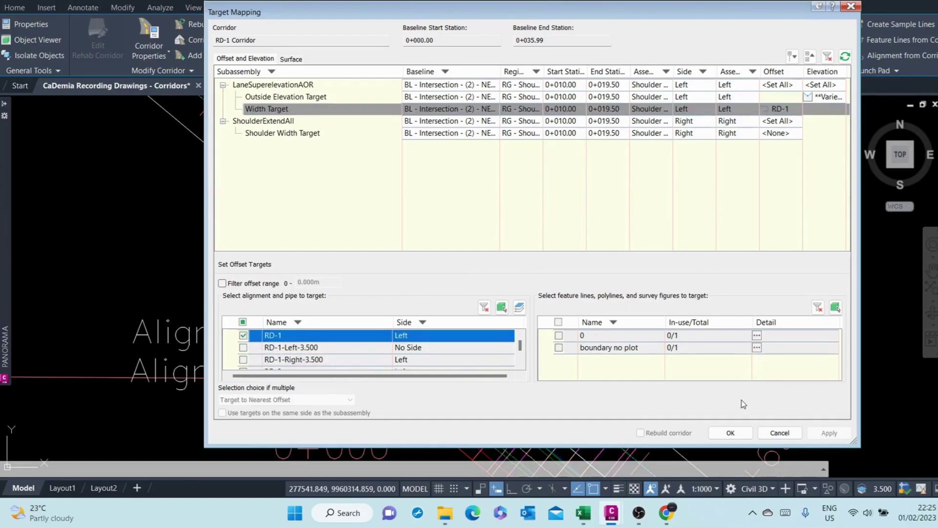
Step: Remove FG RD-2 from the Outside Elevation Target, keeping only RD-1's FG Design Profile, and apply the change to the corridor
click(826, 97)
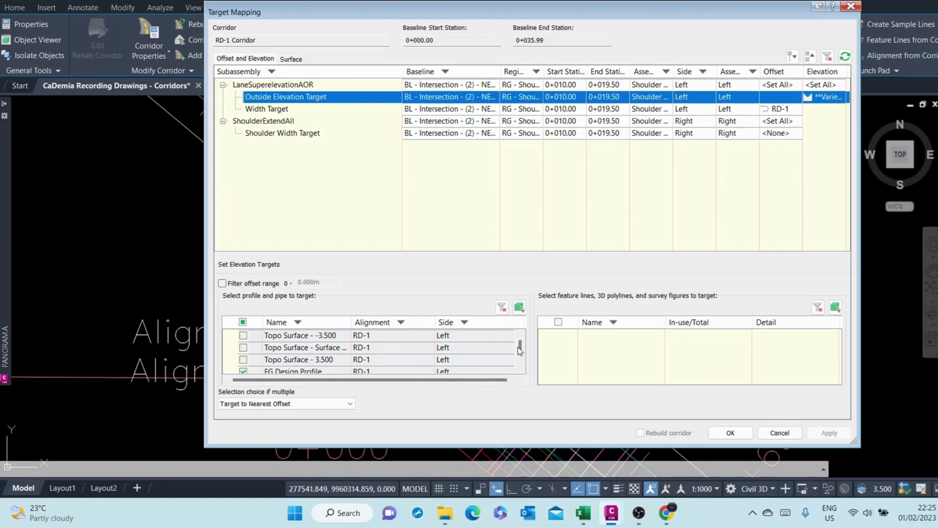
drag(518, 347, 524, 353)
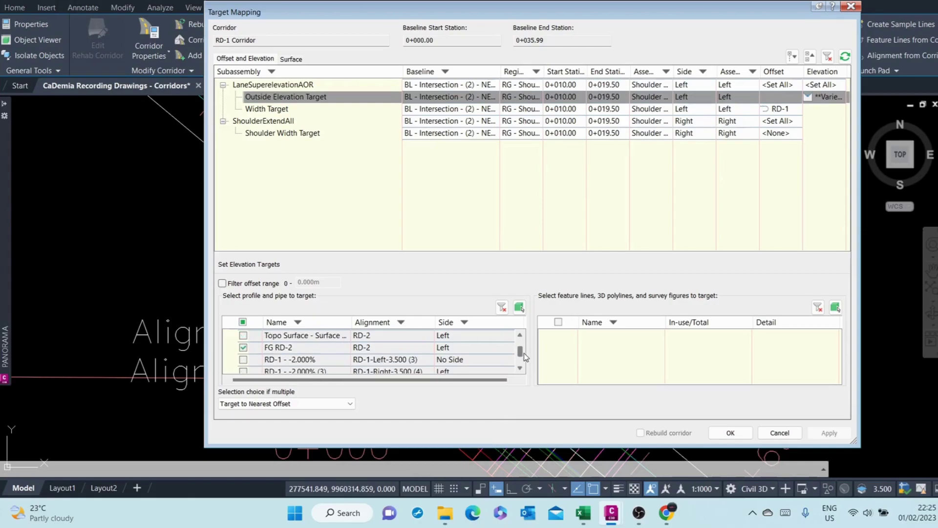
click(244, 348)
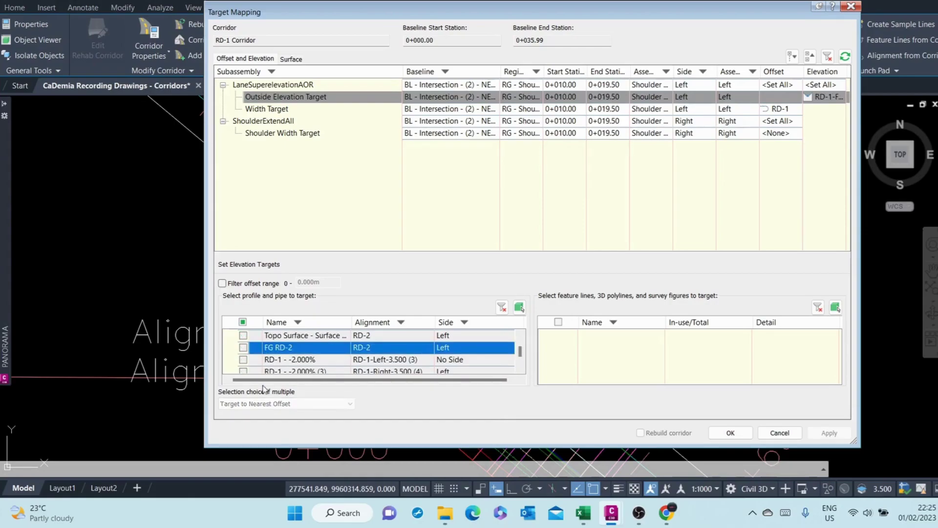
click(736, 432)
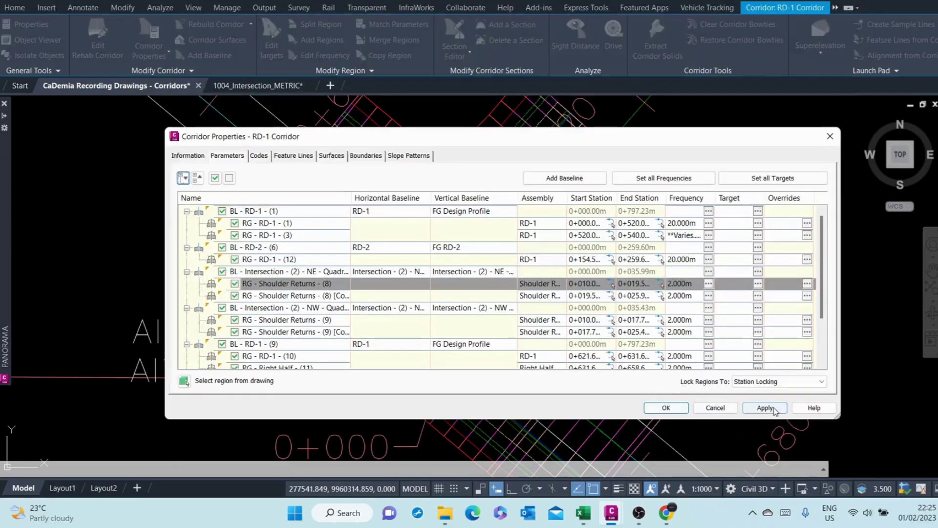
click(774, 410)
click(450, 220)
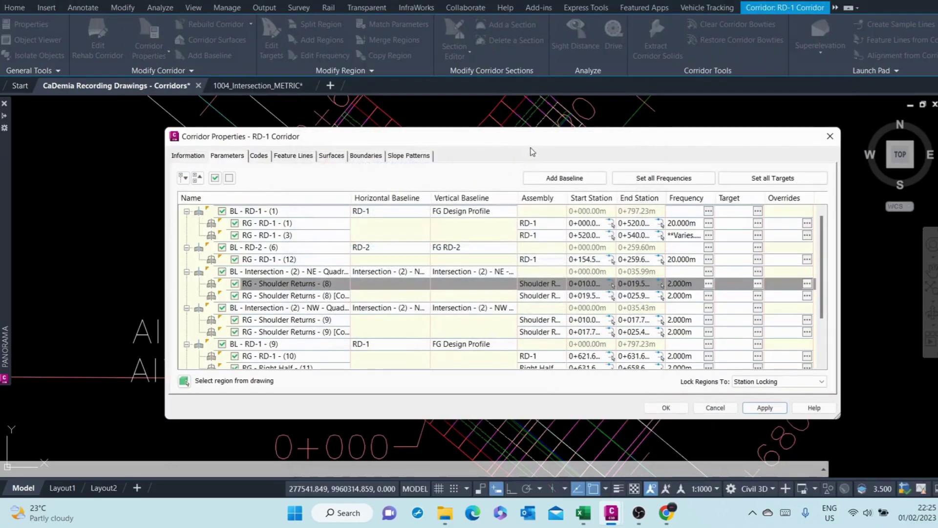
Step: Select the copied RG - Shoulder Returns - (8) region in the parameters and check which part of the north-east curb return it covers
mouse_move(532, 140)
mouse_down()
mouse_move(546, 403)
mouse_move(514, 341)
mouse_move(497, 199)
mouse_up()
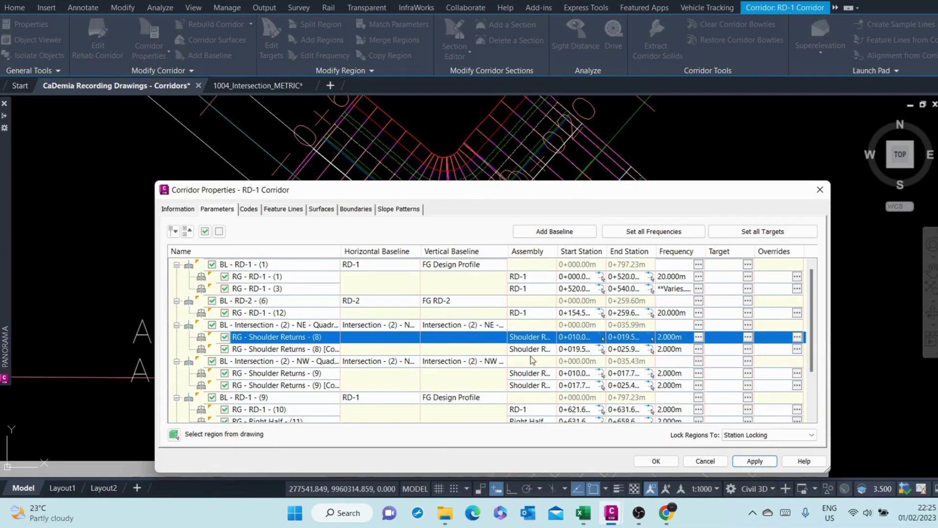
click(325, 350)
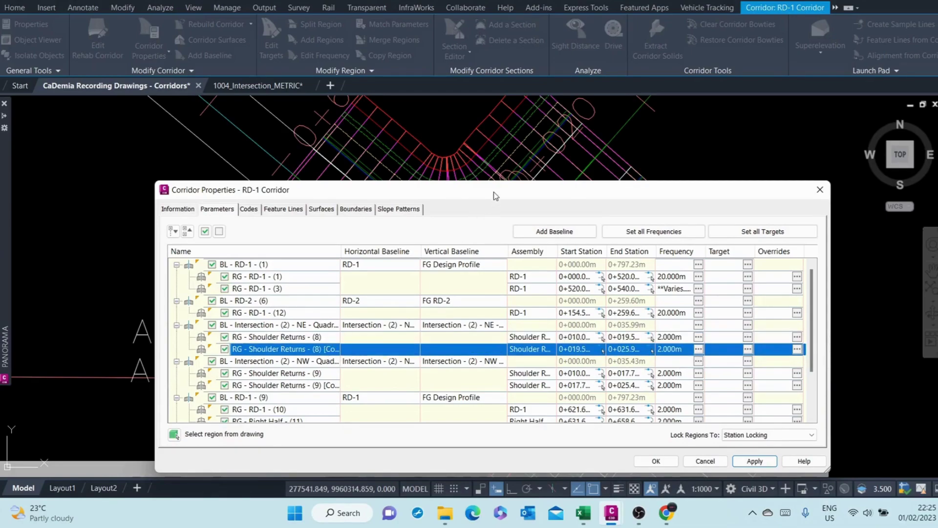
drag(495, 196, 518, 378)
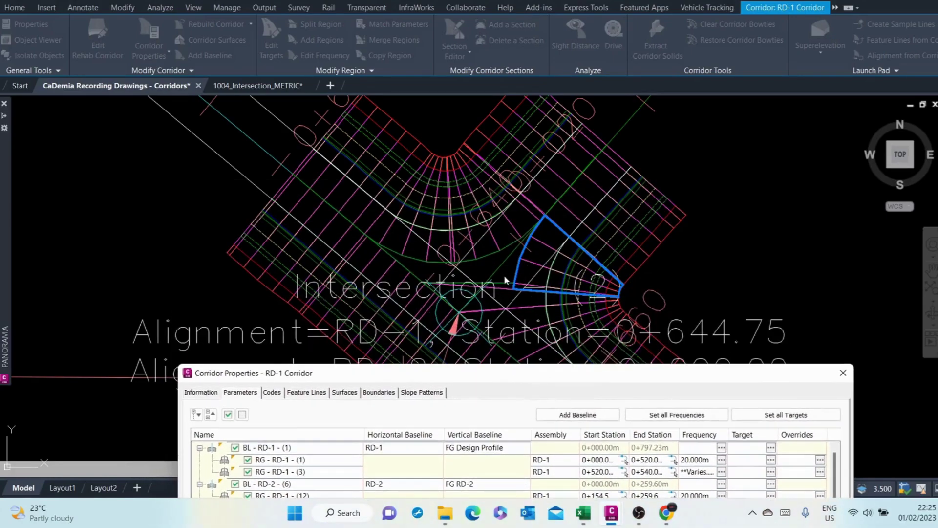
drag(526, 375, 456, 175)
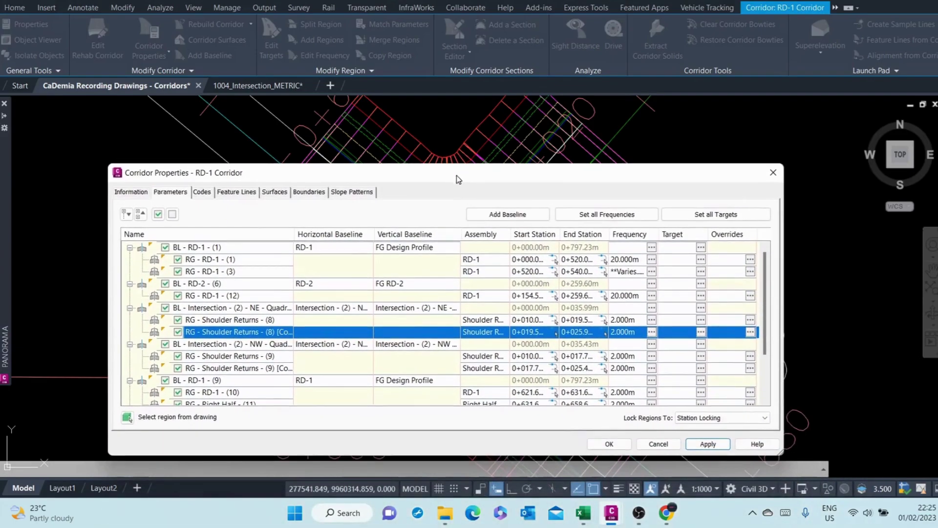
Step: Open the target mapping of the copied RG - Shoulder Returns - (8) region and set the lane's Width Target to alignment RD-2
click(702, 332)
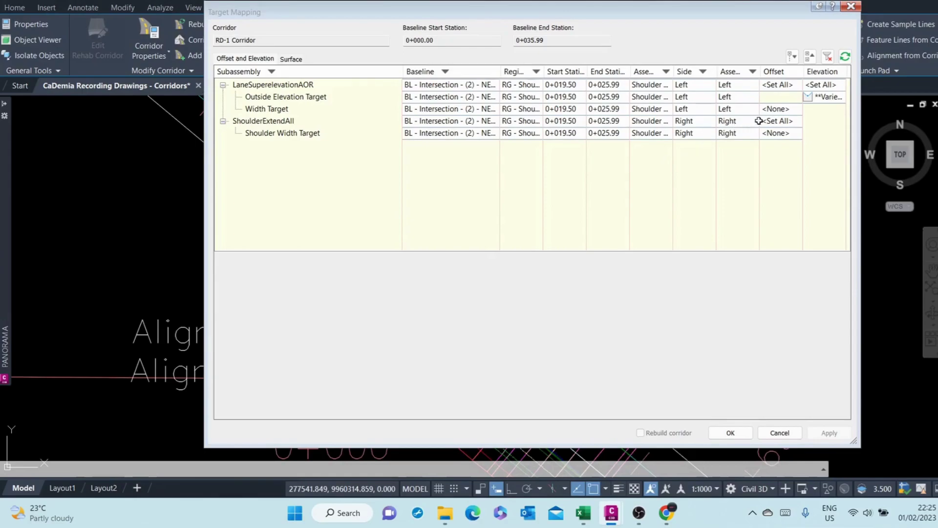
mouse_move(825, 97)
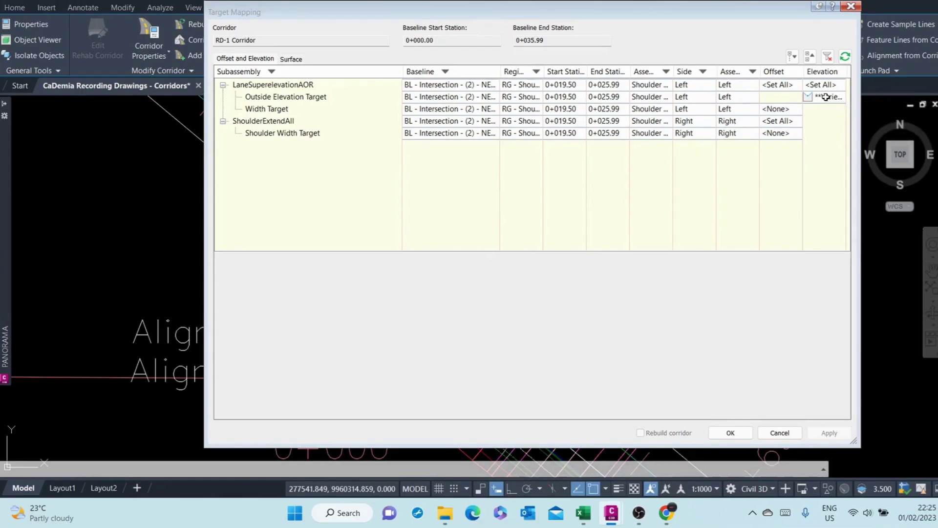
click(784, 108)
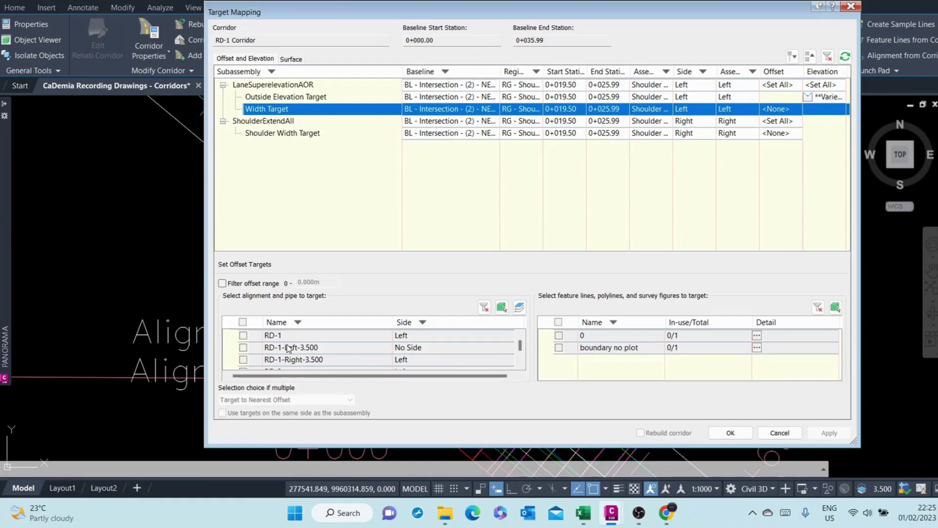
scroll(288, 348, down, 3)
scroll(289, 348, up, 2)
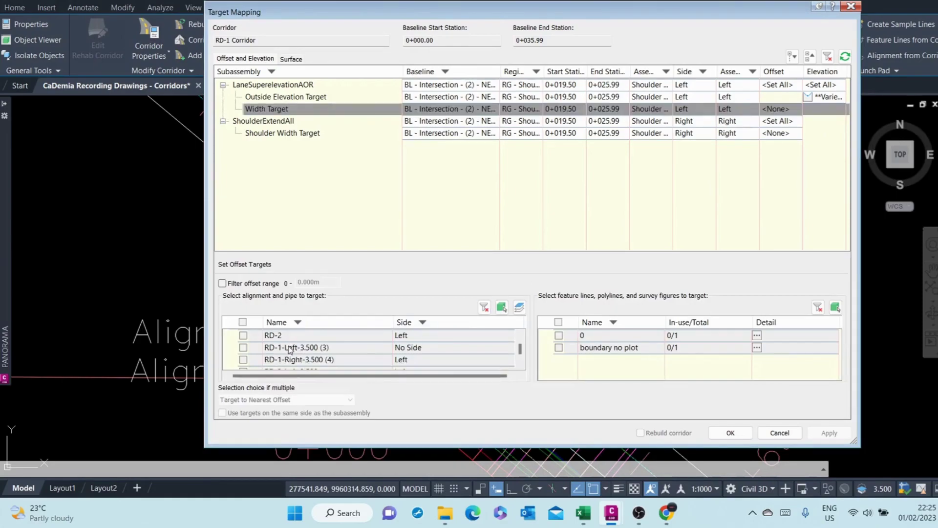
click(243, 335)
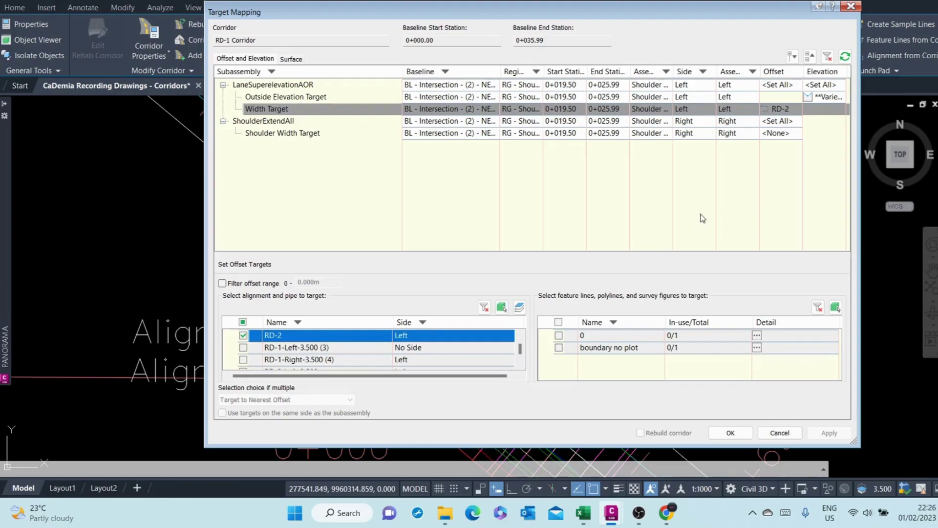
Step: Remove RD-1's FG Design Profile from the Outside Elevation Target, keeping only FG RD-2, and apply the change by rebuilding the corridor
click(827, 97)
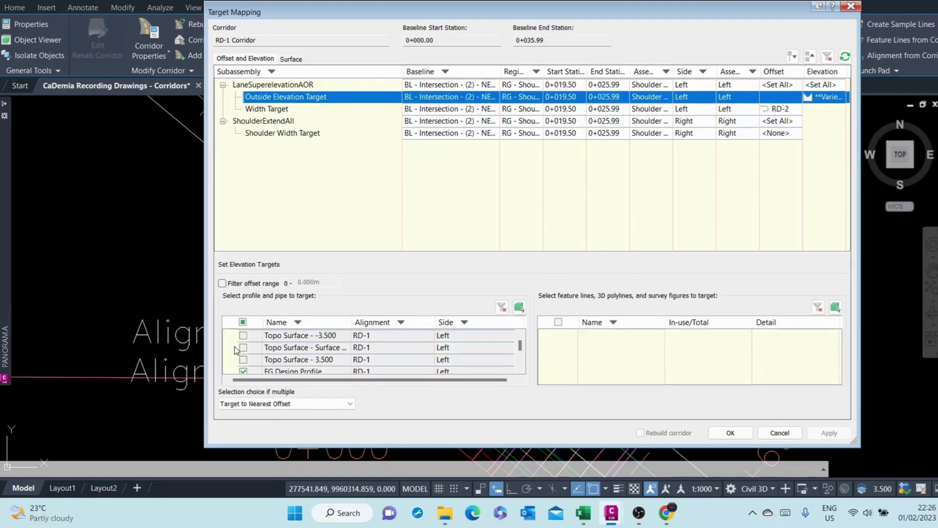
scroll(234, 347, down, 1)
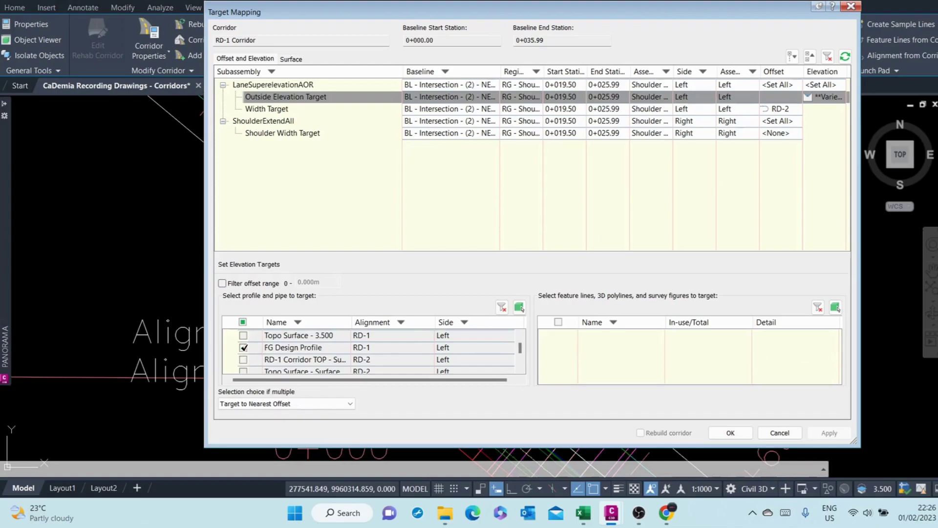
click(297, 348)
scroll(297, 349, down, 1)
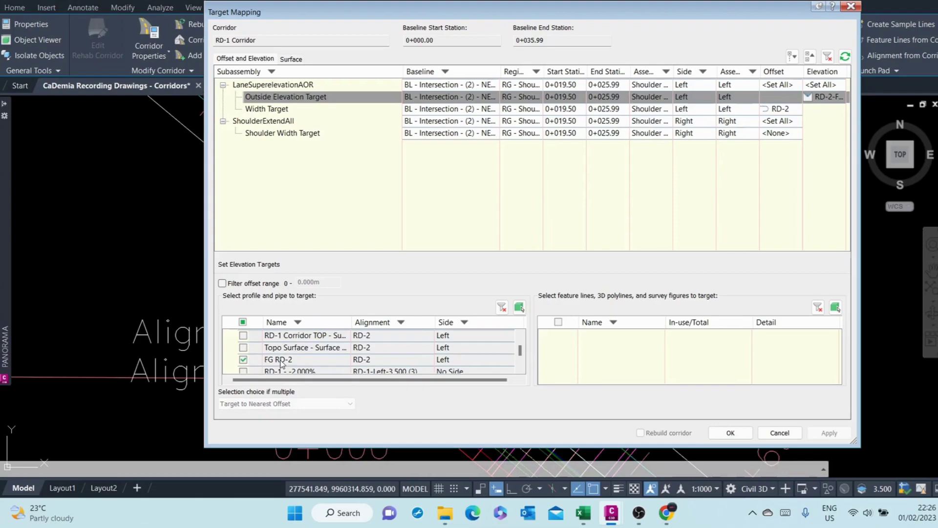
click(722, 435)
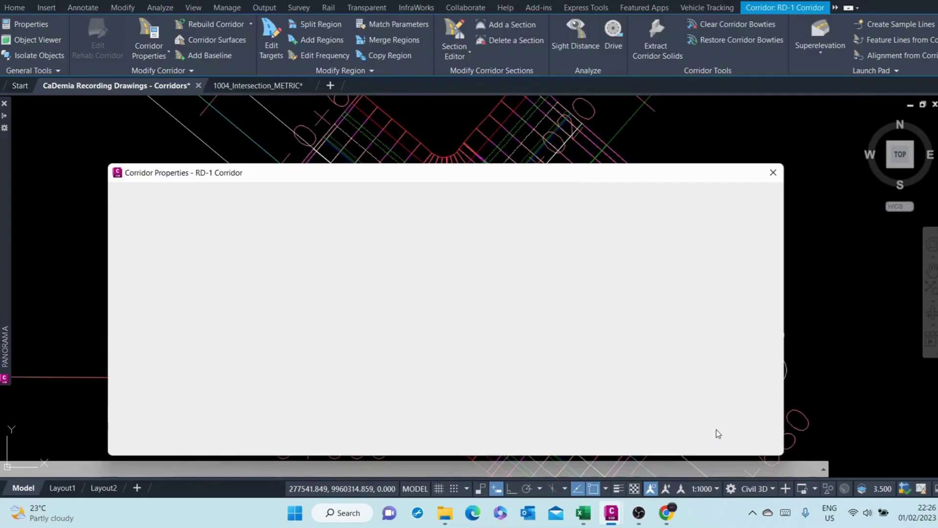
click(709, 443)
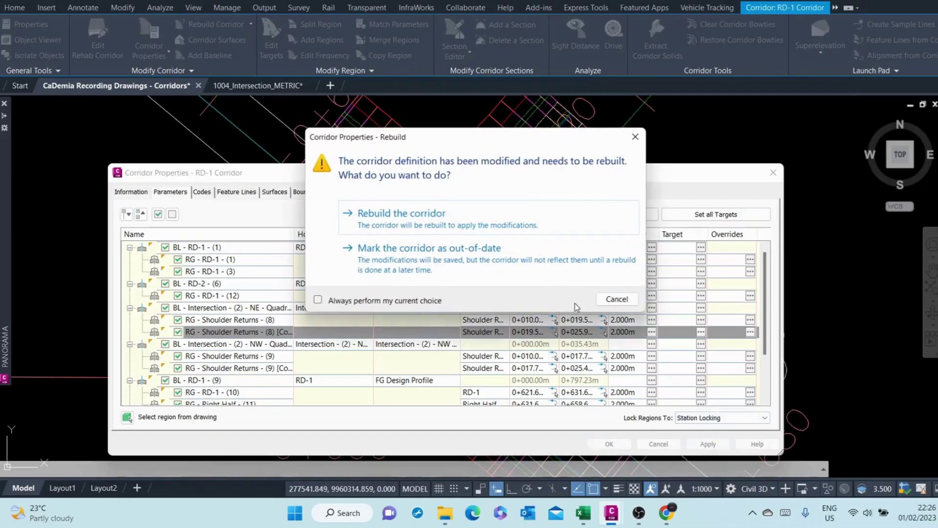
click(431, 214)
Step: Check the rebuilt north-east curb return, and select RG - Shoulder Returns - (9) to see which part of the north-west return it covers
drag(403, 177, 577, 436)
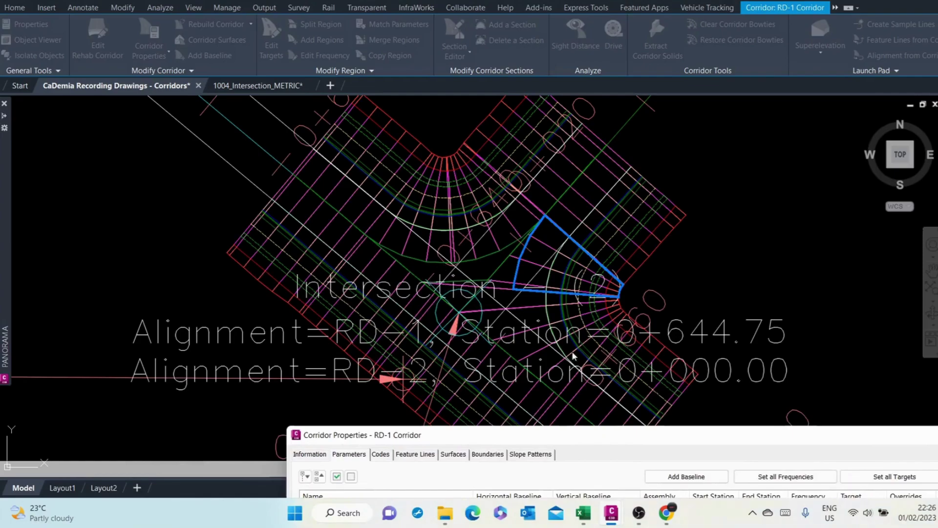
drag(661, 437, 672, 137)
click(434, 315)
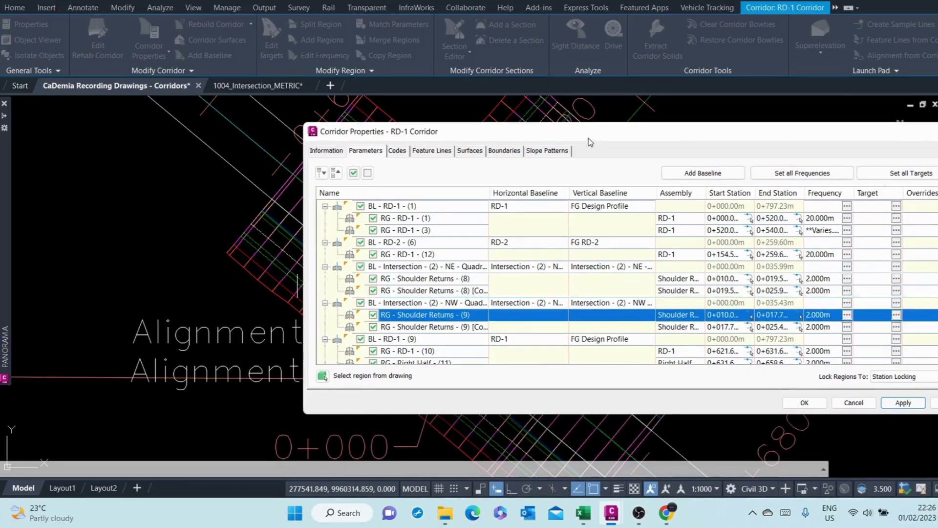
mouse_move(590, 131)
mouse_down()
mouse_move(793, 393)
mouse_move(770, 380)
mouse_up()
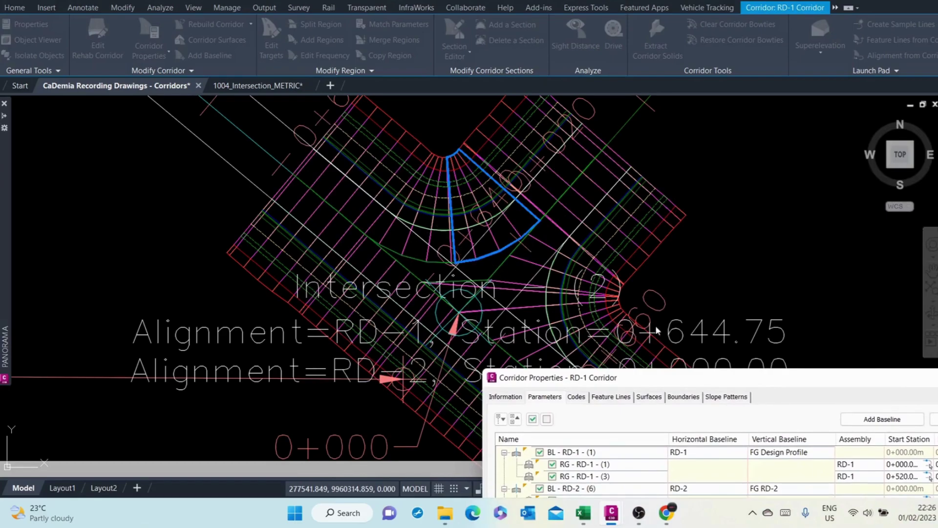
drag(829, 386, 583, 189)
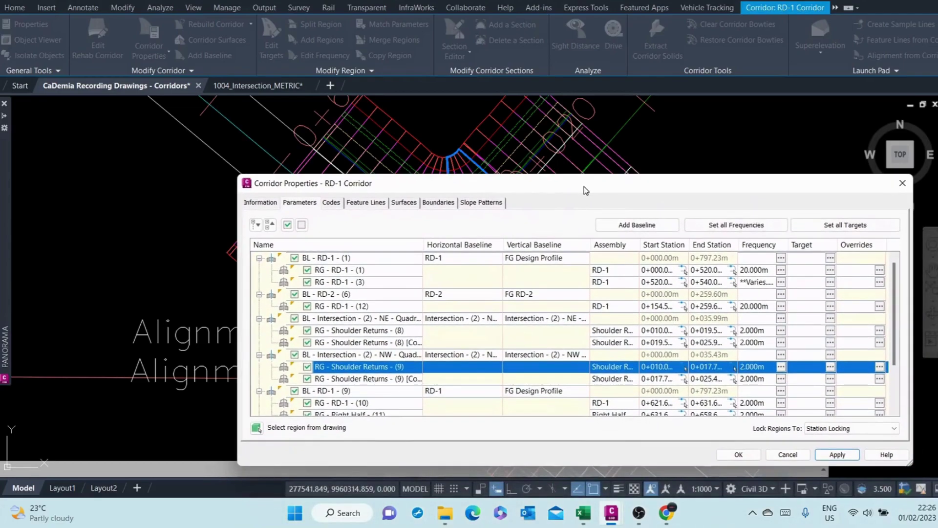
Step: Set RG - Shoulder Returns - (9)'s lane Width Target to RD-2, keep only FG RD-2 as Outside Elevation Target, and rebuild the corridor
click(830, 366)
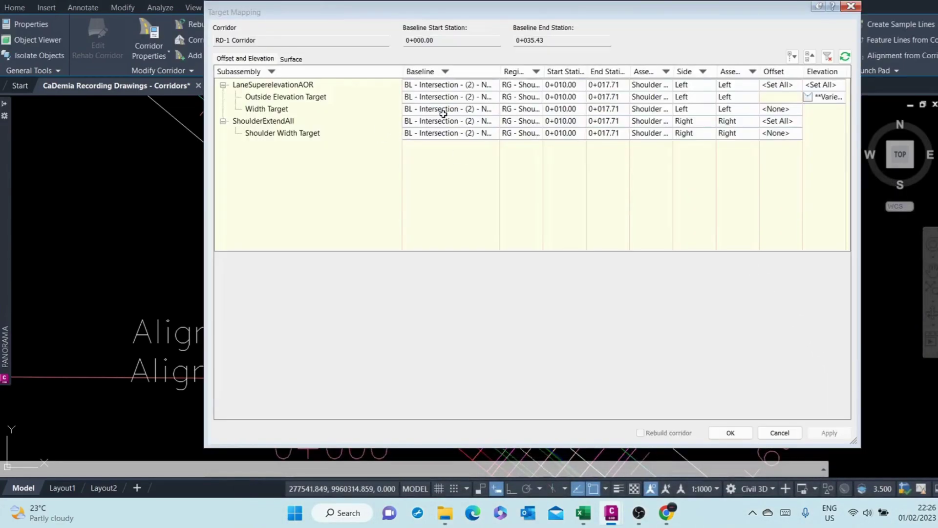
click(773, 111)
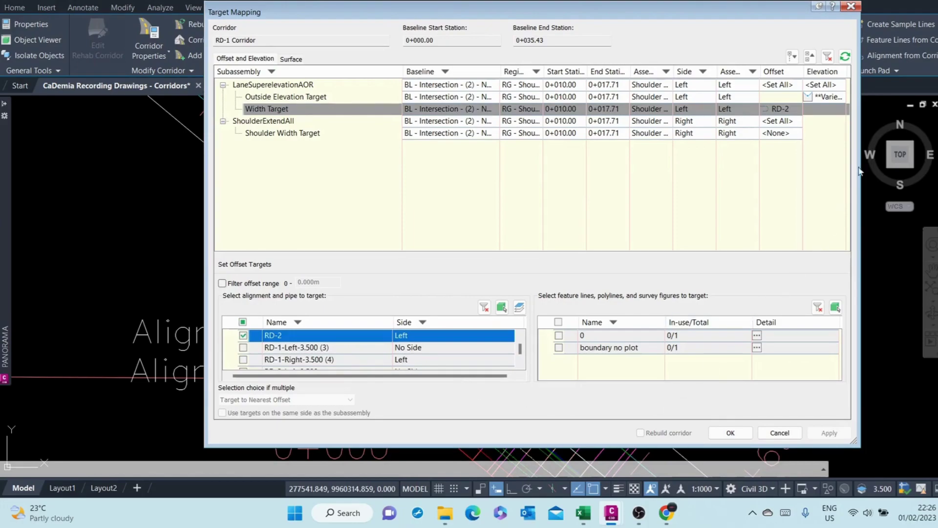
click(825, 97)
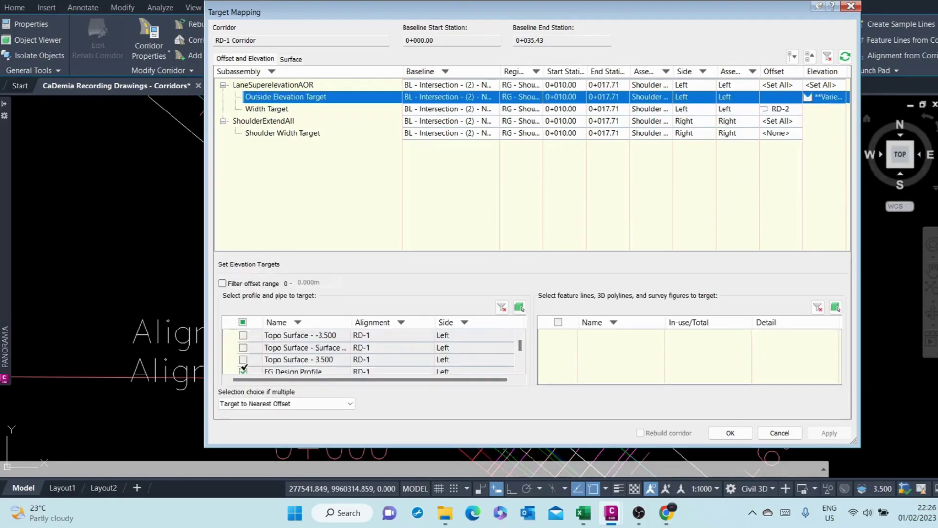
click(243, 369)
scroll(277, 354, down, 1)
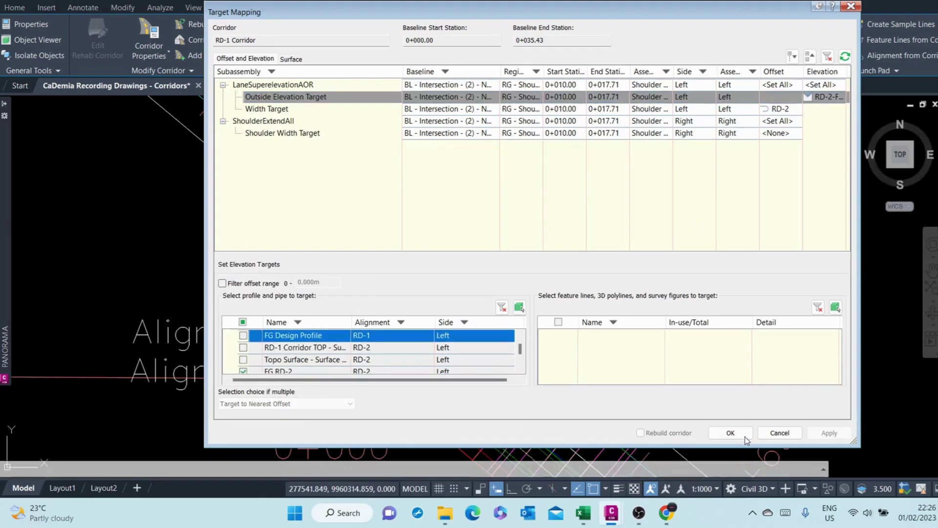
click(730, 432)
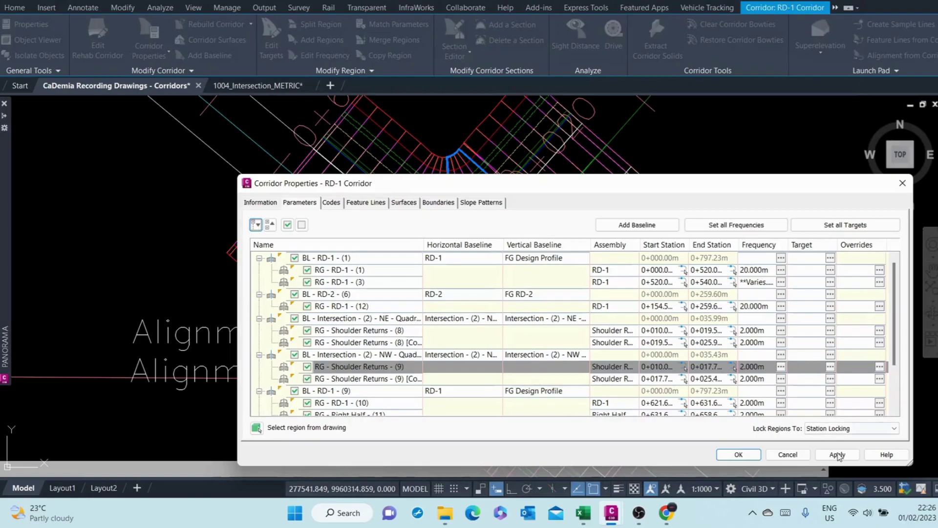
click(838, 456)
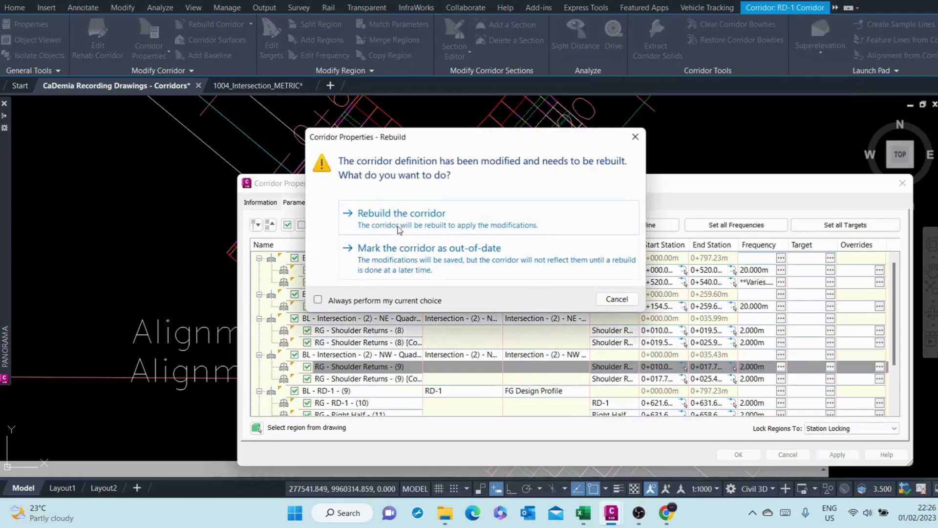
click(362, 270)
Step: Select the copied RG - Shoulder Returns - (9) region in the parameters and check which part of the north-west curb return it covers
click(341, 379)
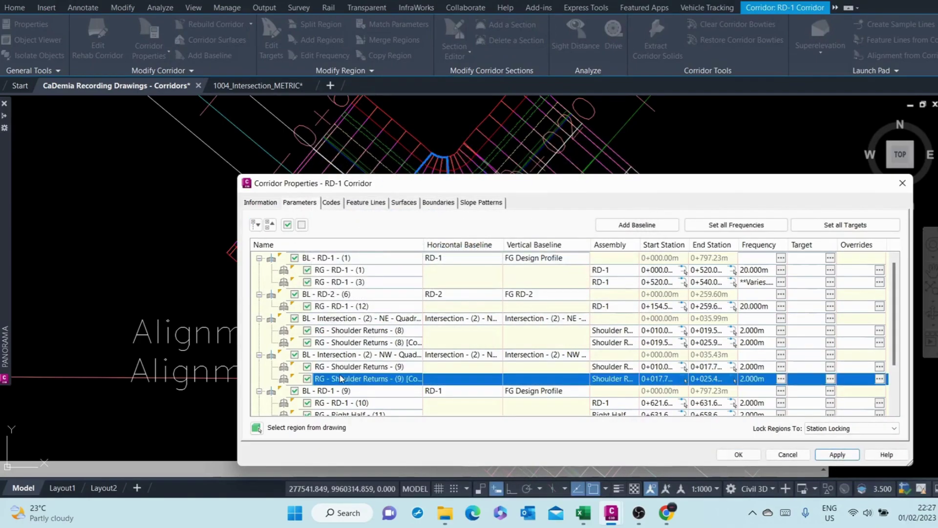
mouse_move(472, 185)
mouse_down()
mouse_move(503, 269)
mouse_move(502, 328)
mouse_up()
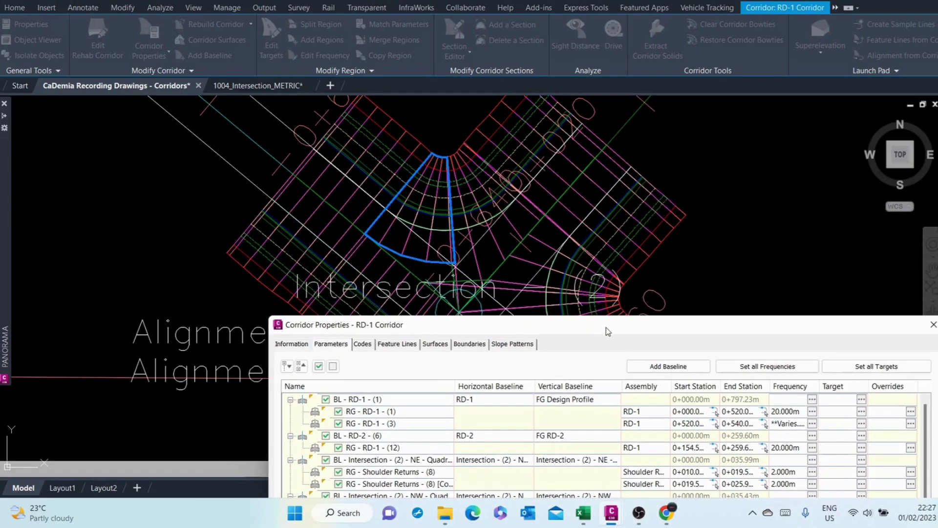
drag(608, 331, 554, 165)
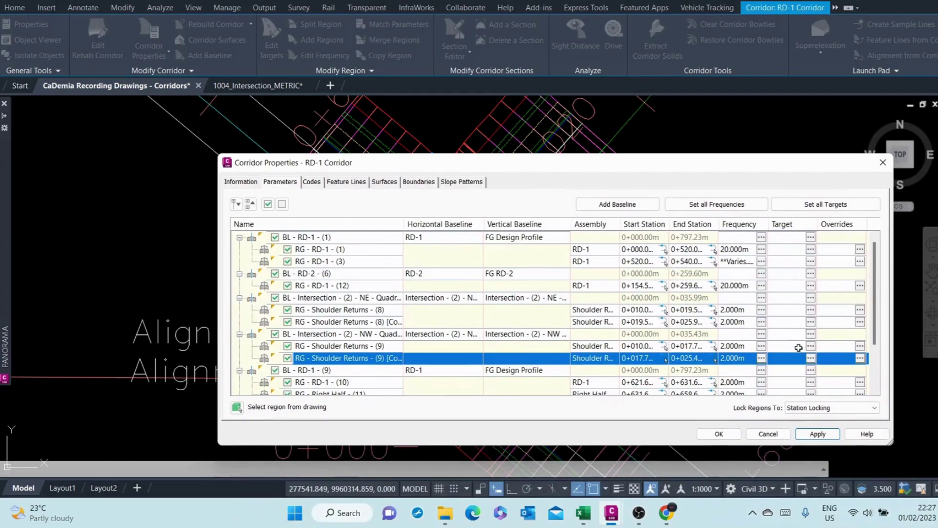
Step: Open the target mapping of the copied RG - Shoulder Returns - (9) region and set the lane's Width Target to alignment RD-1
click(811, 358)
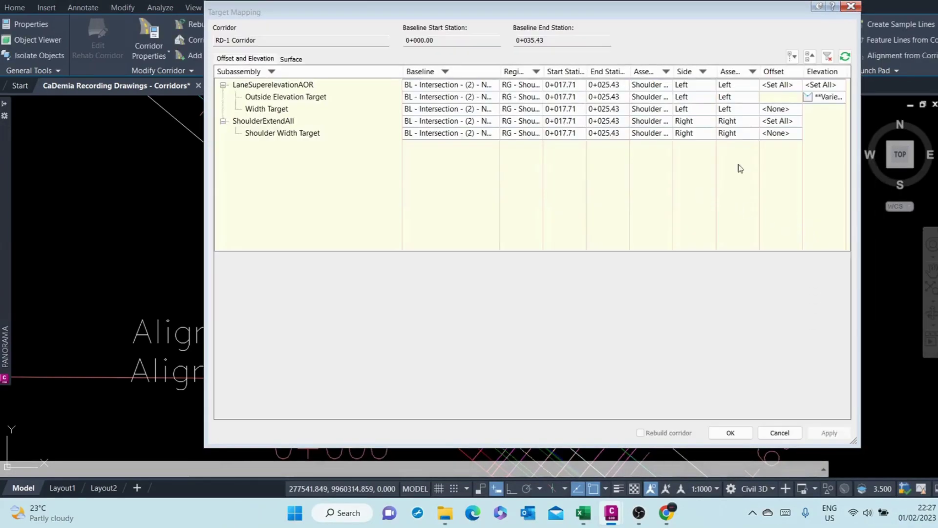
click(785, 108)
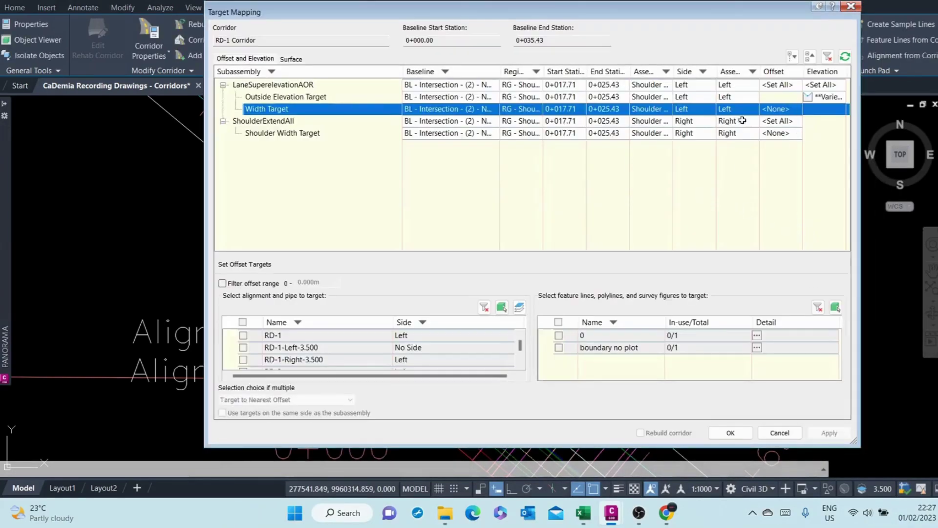
click(243, 335)
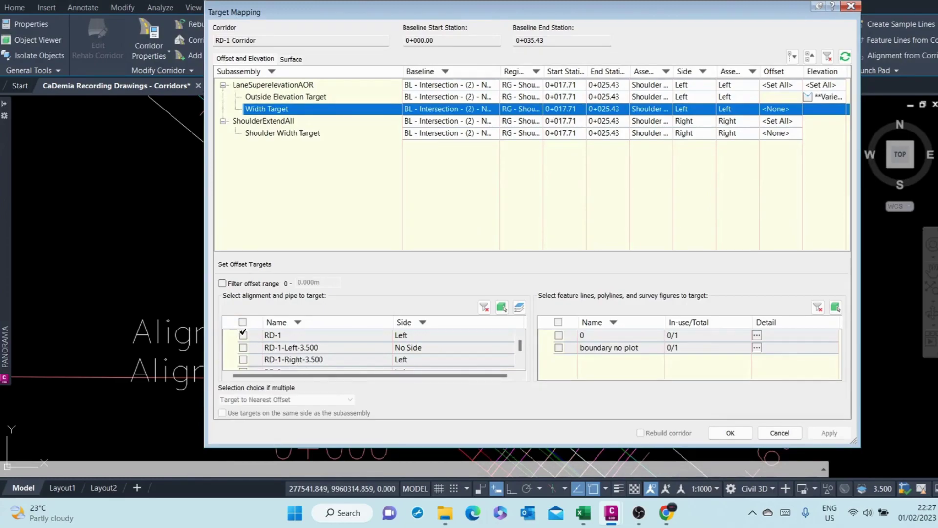
Step: Keep only RD-1's FG Design Profile as the Outside Elevation Target by removing FG RD-2, rebuild the corridor and close its properties
click(827, 98)
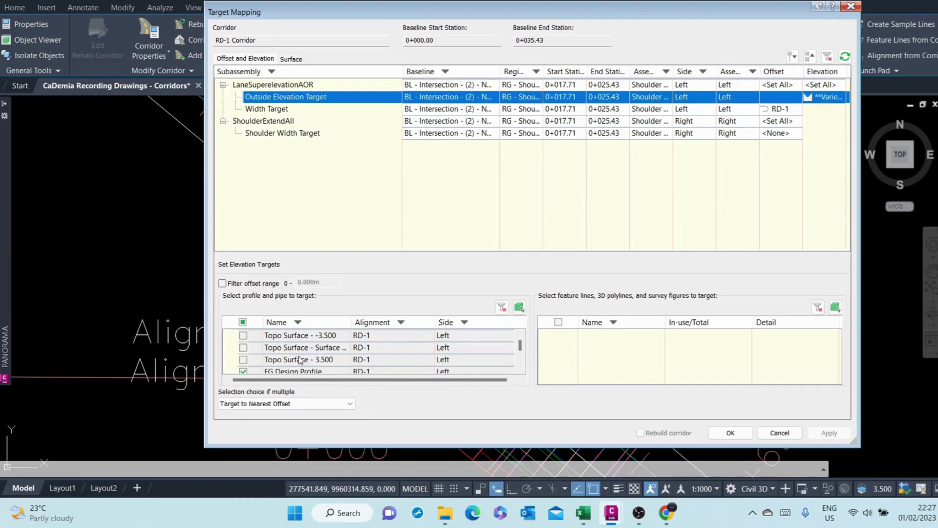
scroll(299, 360, down, 3)
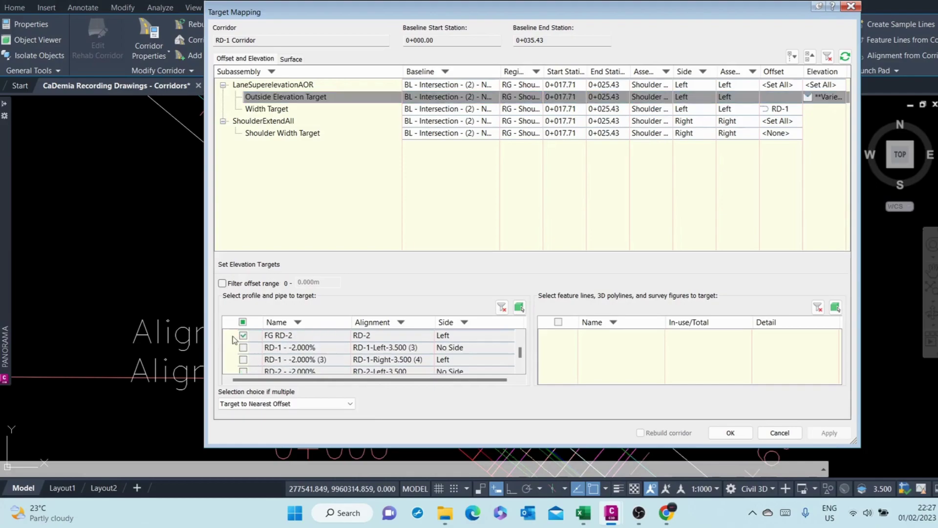
click(243, 335)
scroll(296, 360, up, 1)
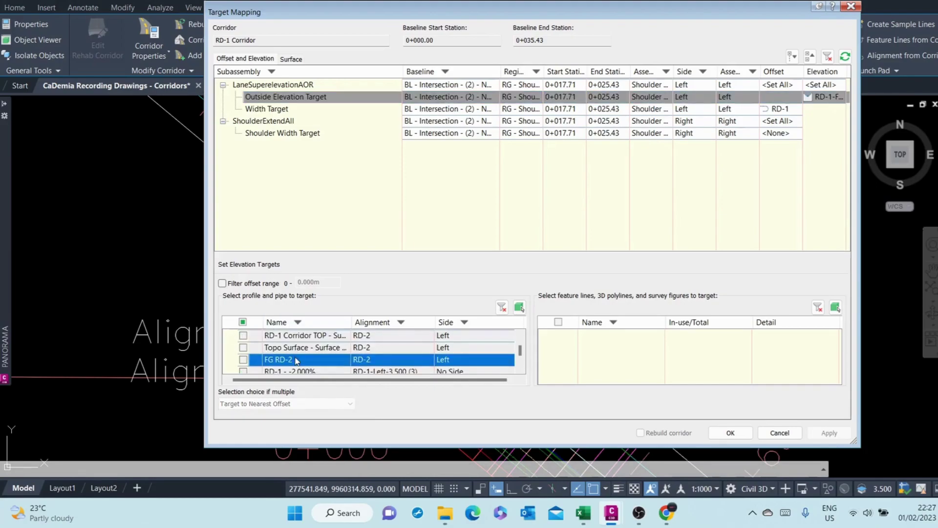
scroll(294, 361, up, 1)
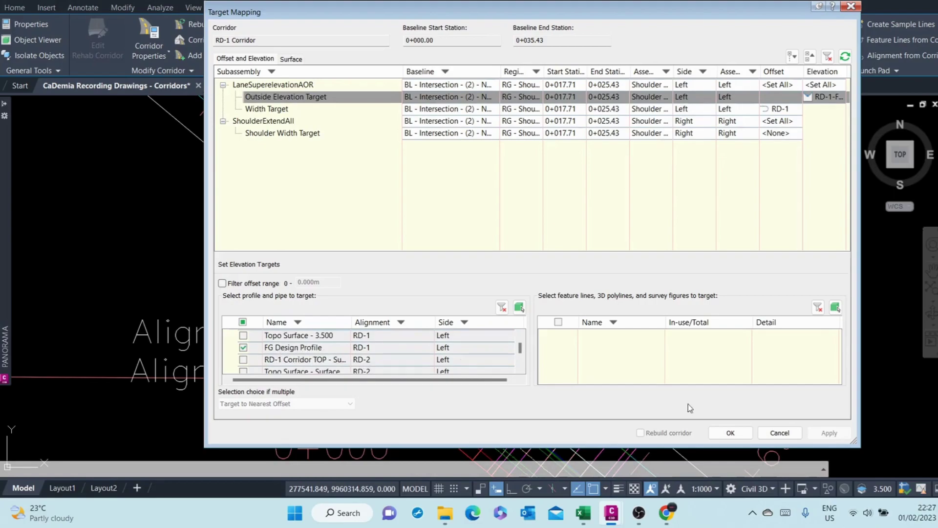
click(742, 433)
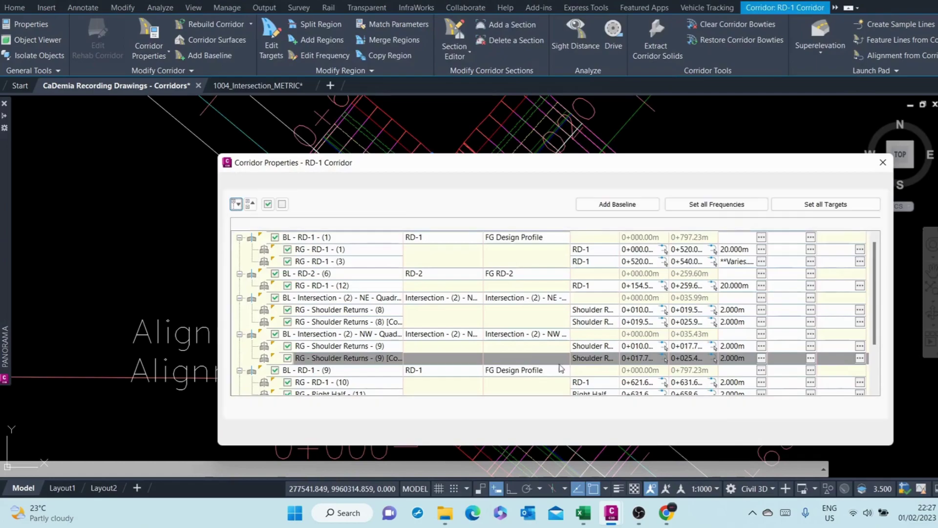
click(829, 441)
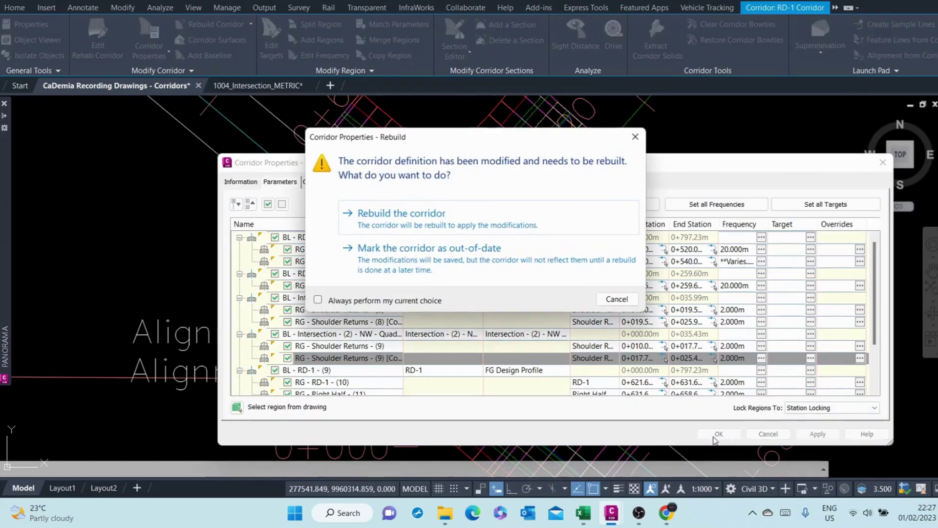
click(419, 233)
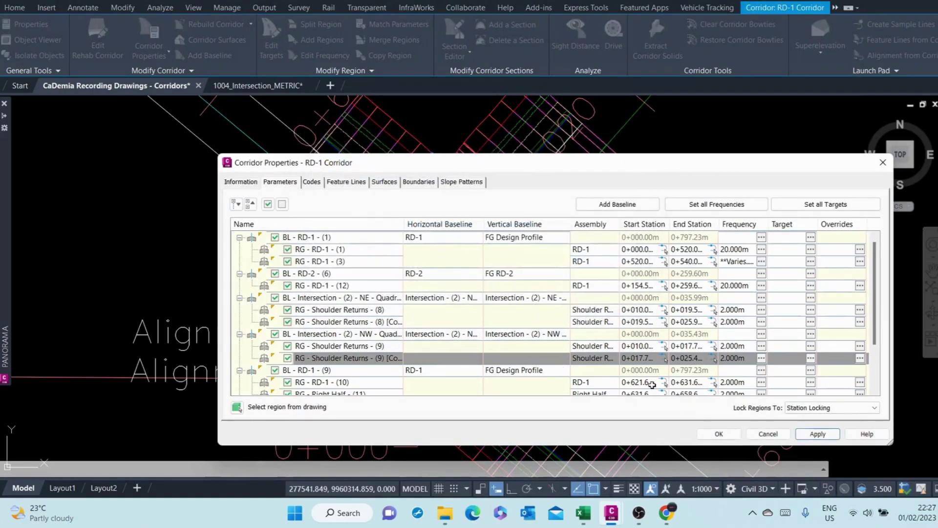
click(730, 433)
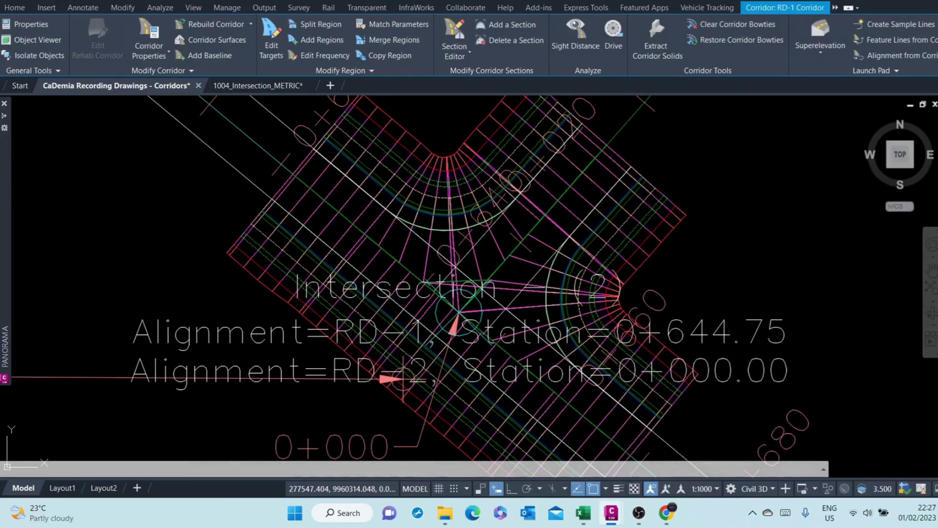
Step: Examine the rebuilt intersection and the stretch of RD-1 between the corridor region ending near station 0+540 and the intersection
scroll(454, 288, down, 5)
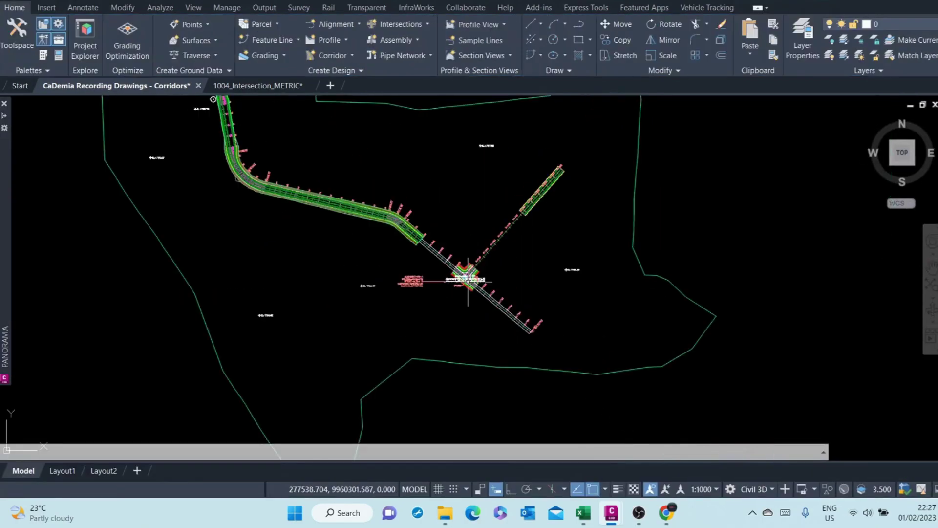
scroll(466, 269, up, 5)
scroll(467, 301, down, 5)
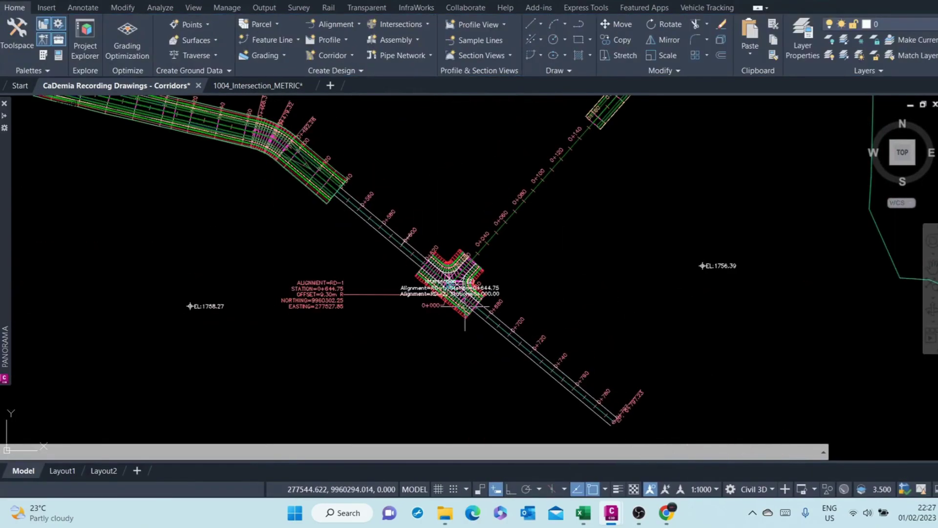
scroll(461, 288, up, 5)
scroll(459, 268, down, 5)
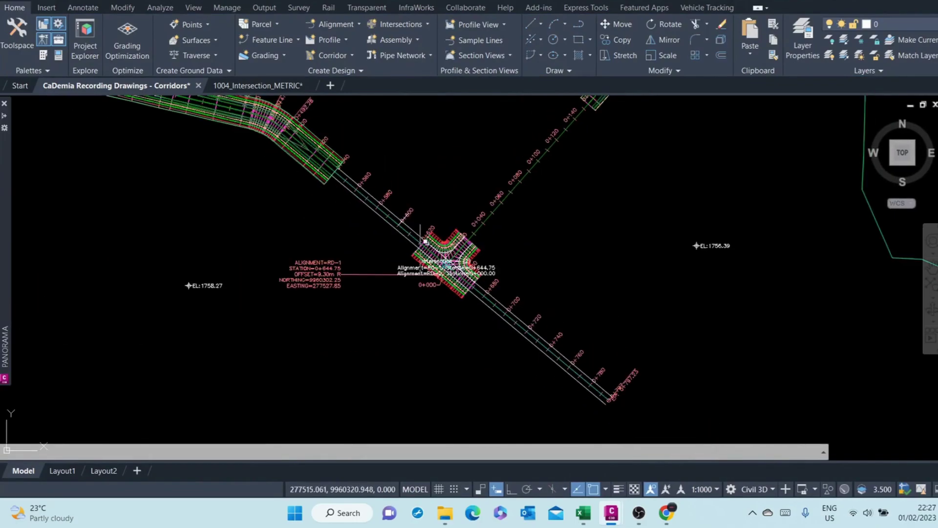
scroll(325, 192, up, 5)
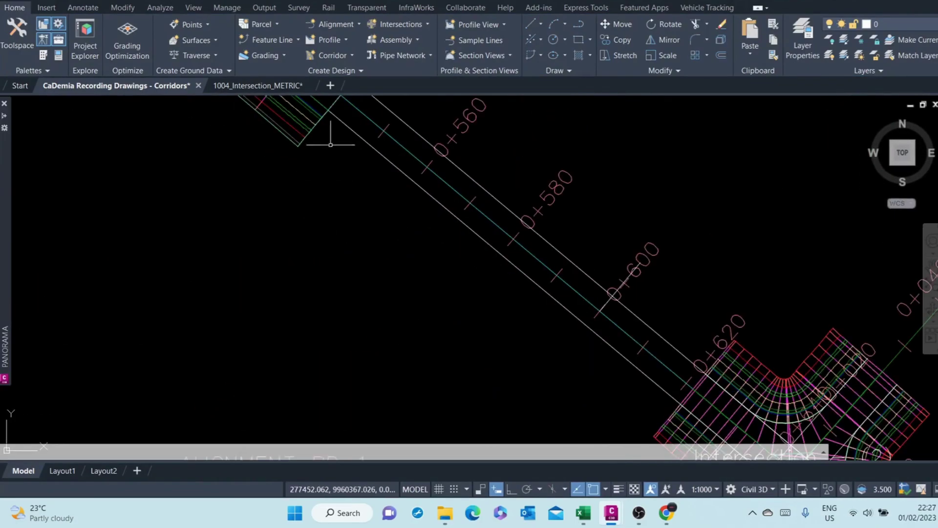
click(309, 131)
click(352, 205)
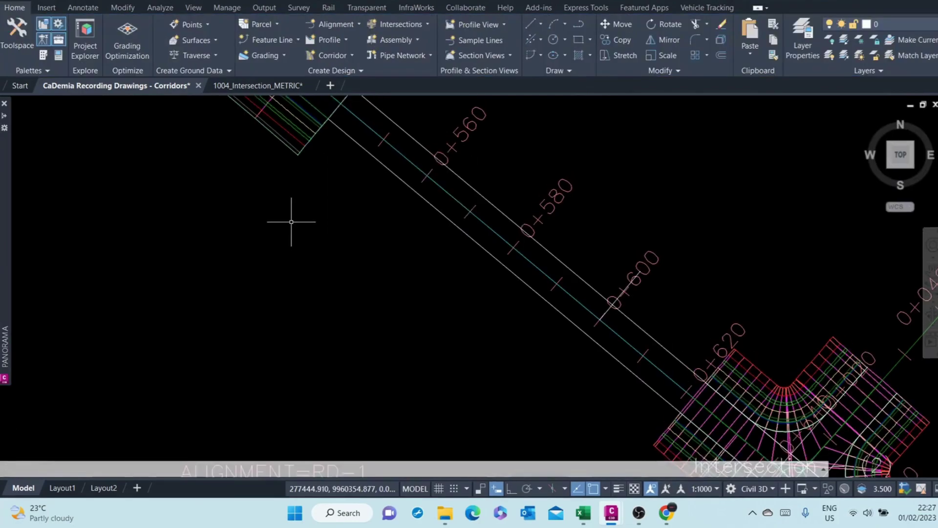
Step: Select the RD-1 corridor and try to pick the end grip of its region near station 0+540
scroll(291, 221, down, 4)
click(289, 177)
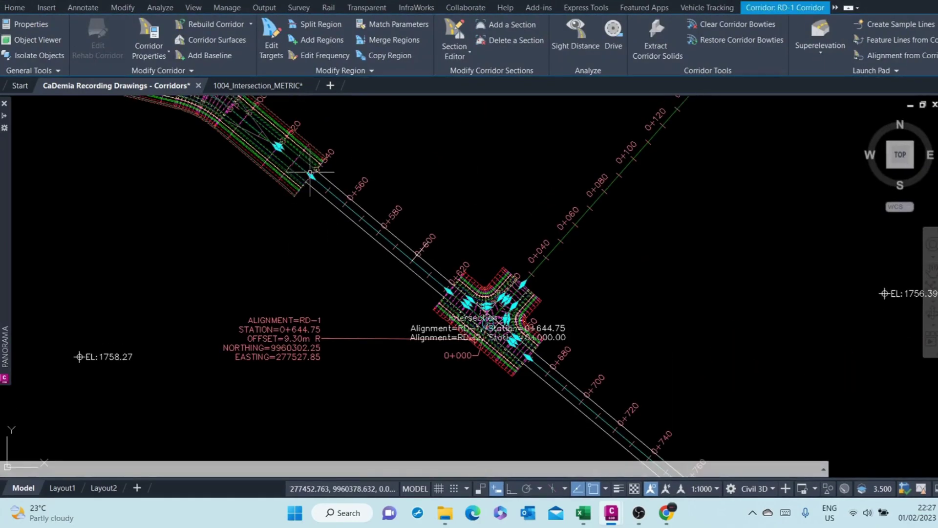
click(310, 179)
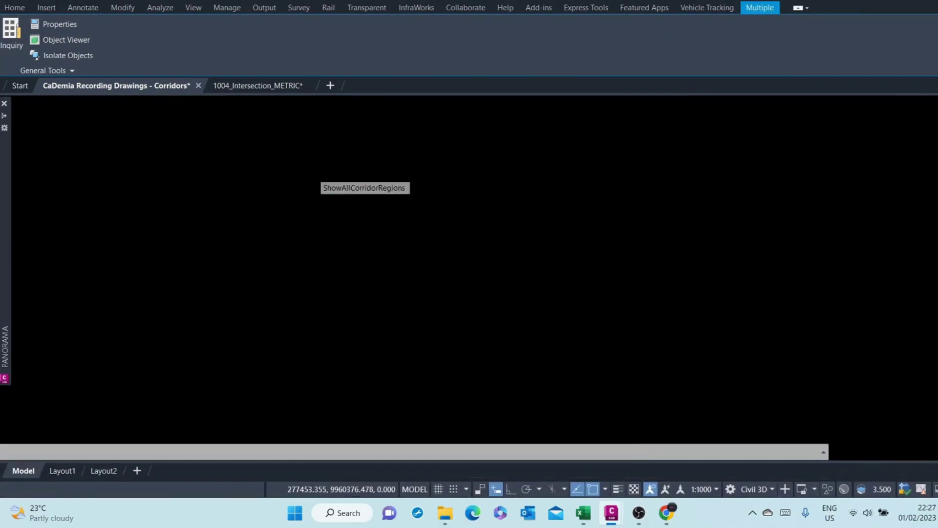
click(309, 167)
click(309, 168)
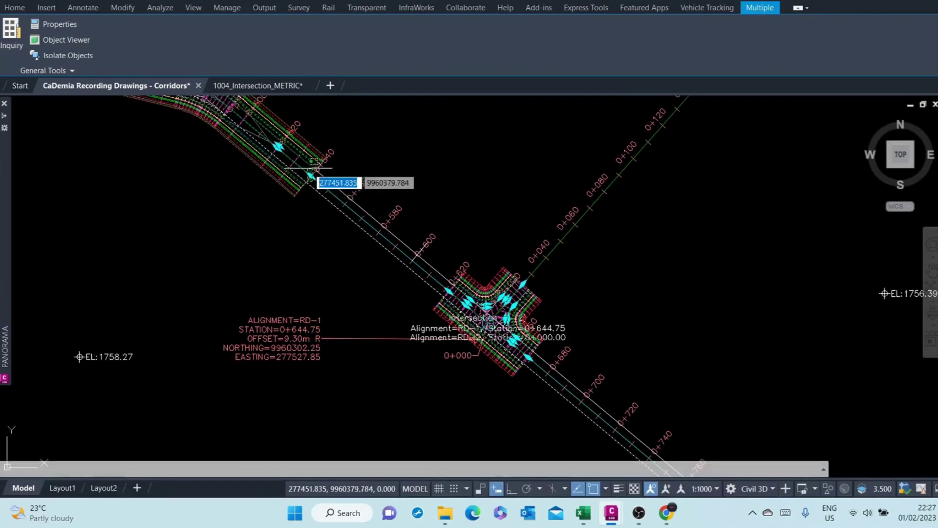
click(308, 168)
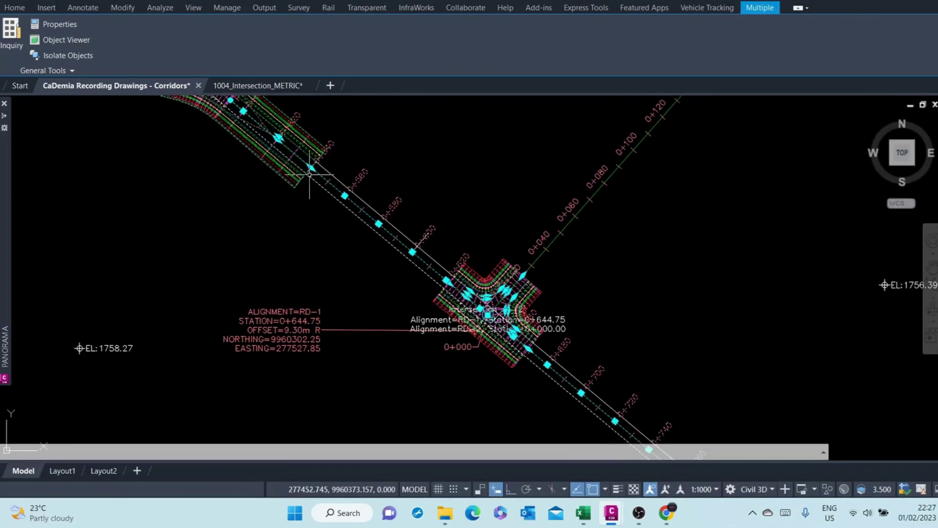